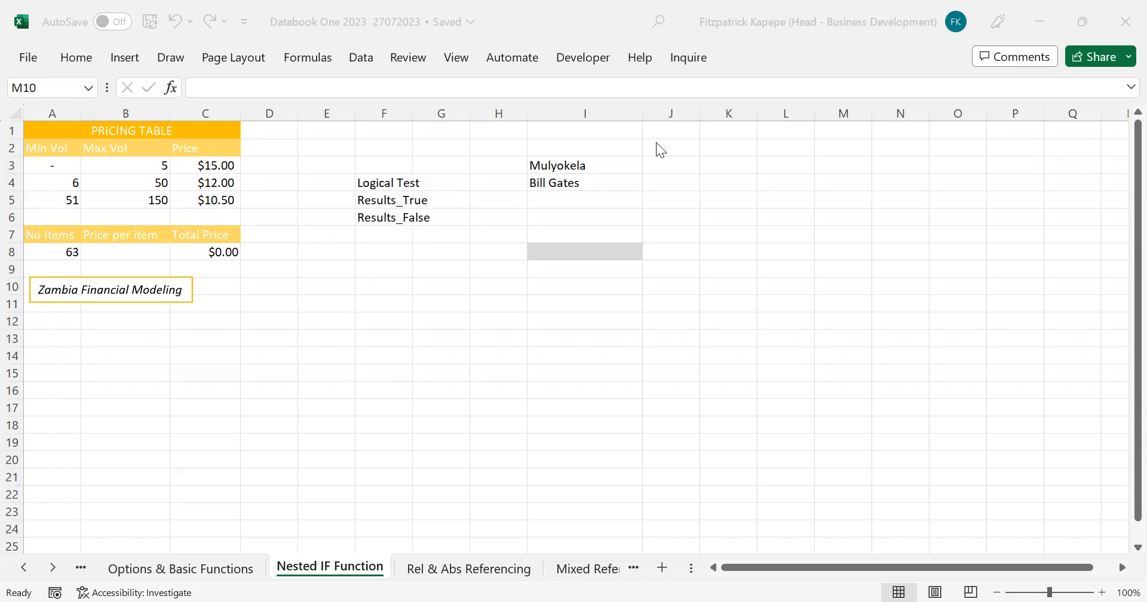
click(406, 78)
click(626, 421)
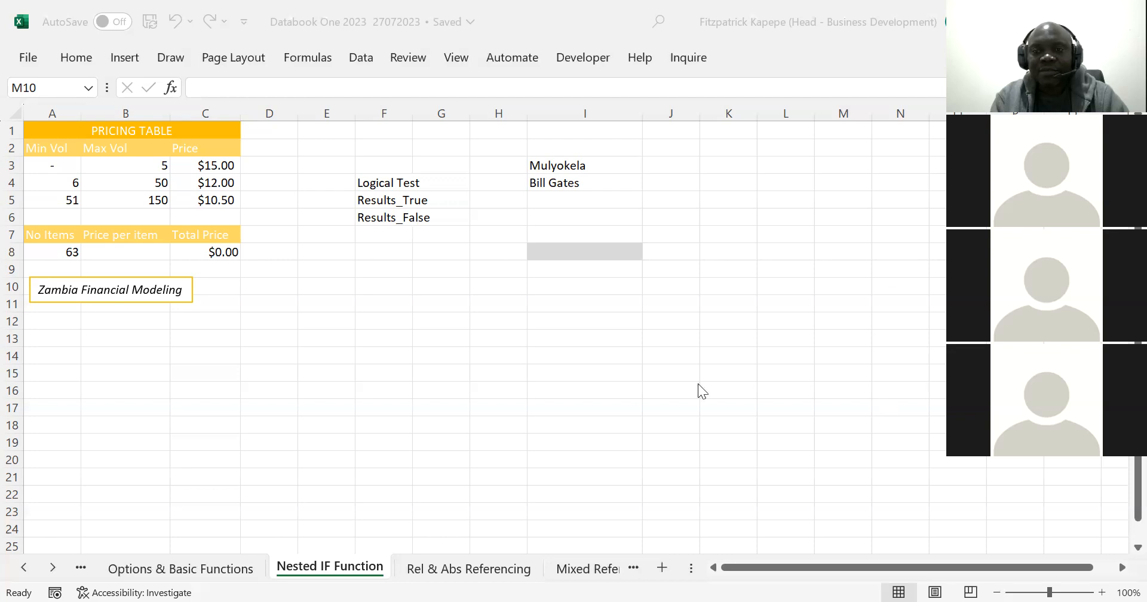
click(782, 387)
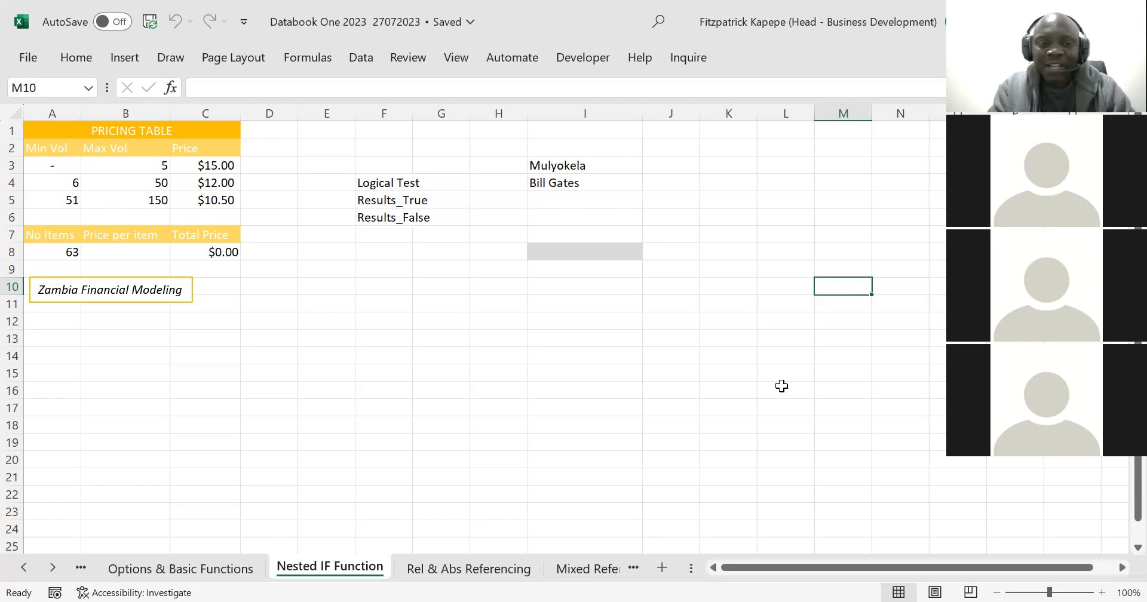
click(54, 569)
click(53, 568)
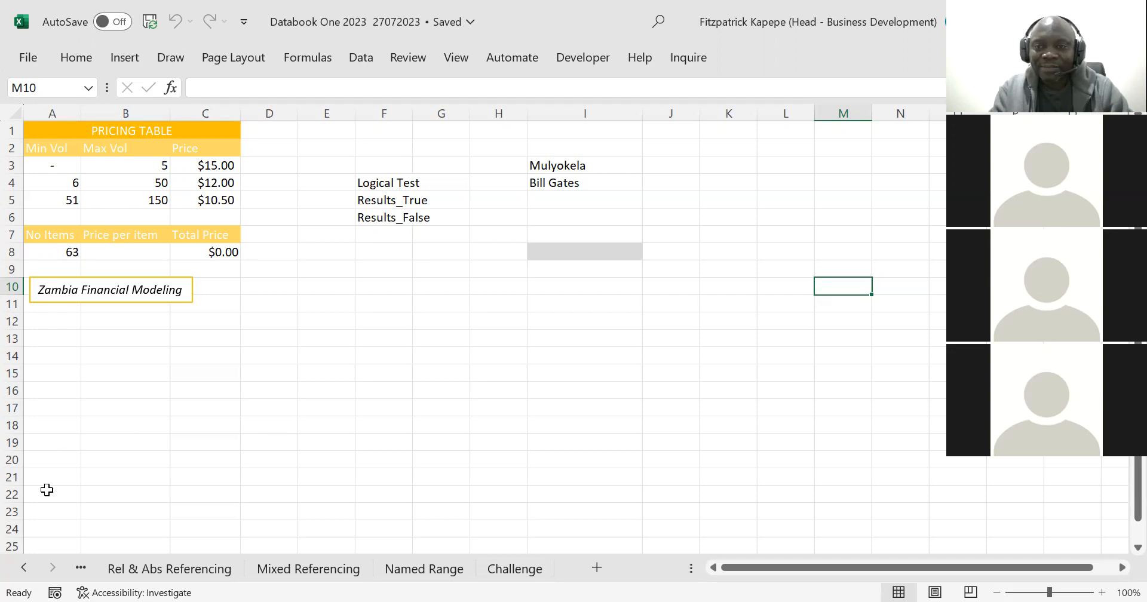
click(23, 572)
click(24, 573)
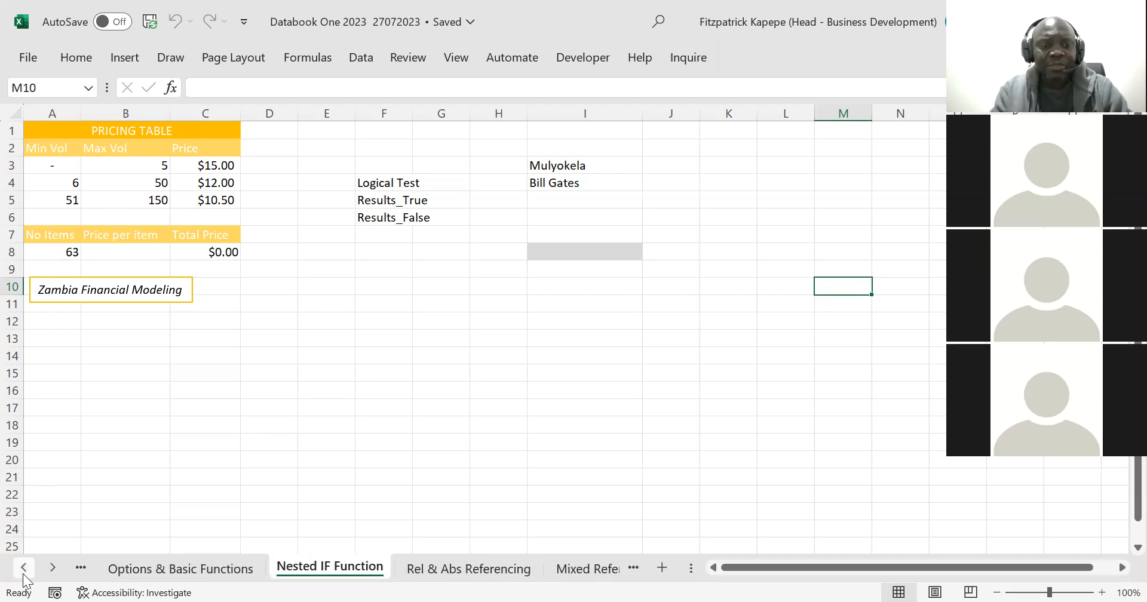
click(117, 247)
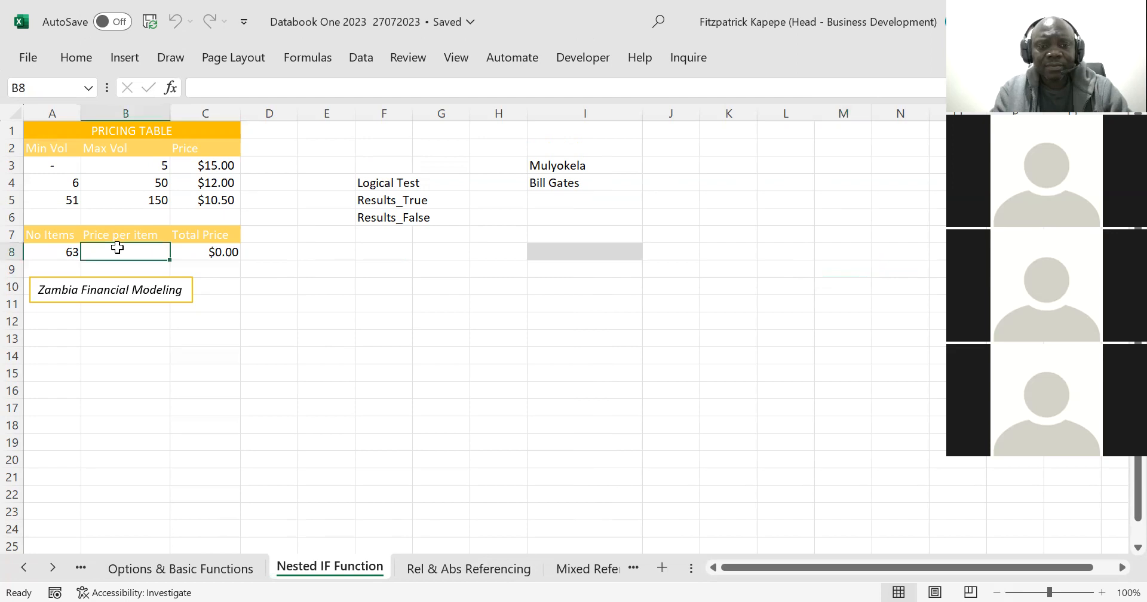
click(248, 341)
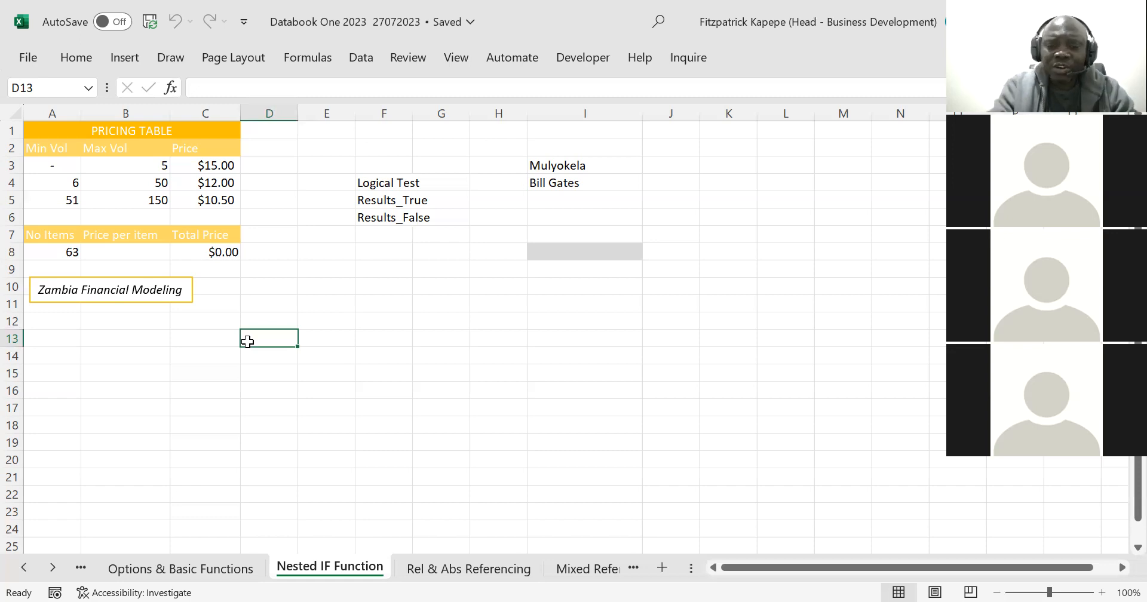
text(=)
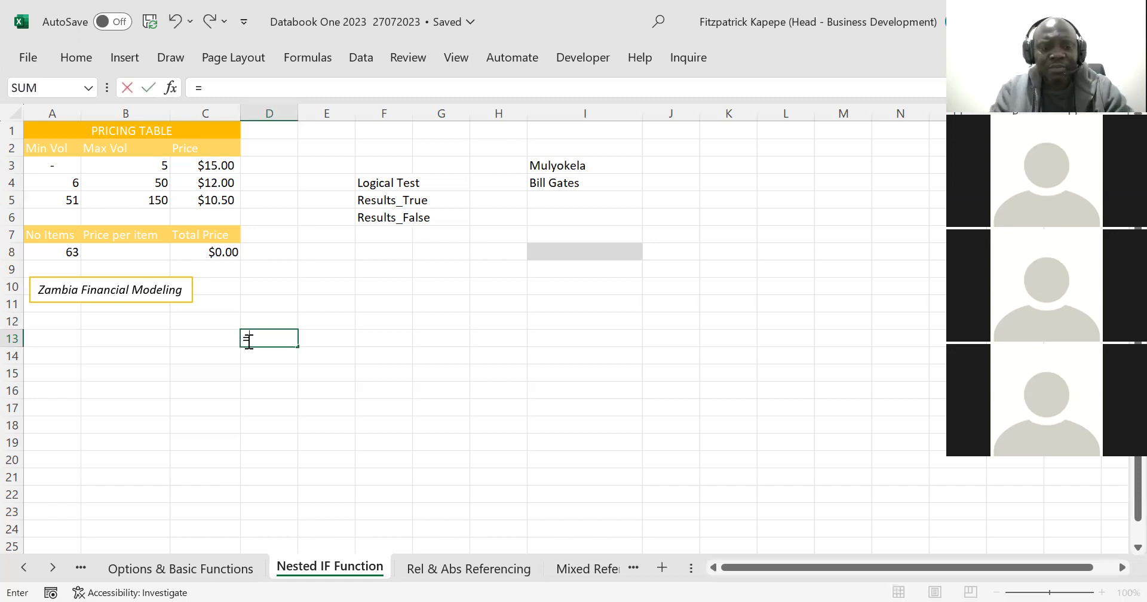
text(IF()
key(ctrl+a)
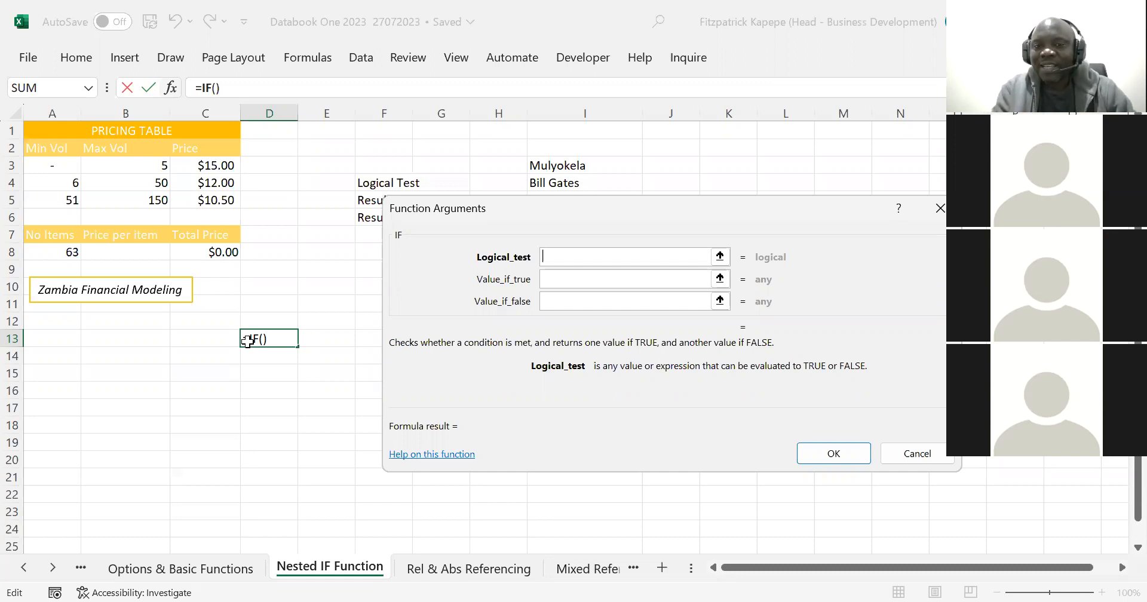
click(562, 278)
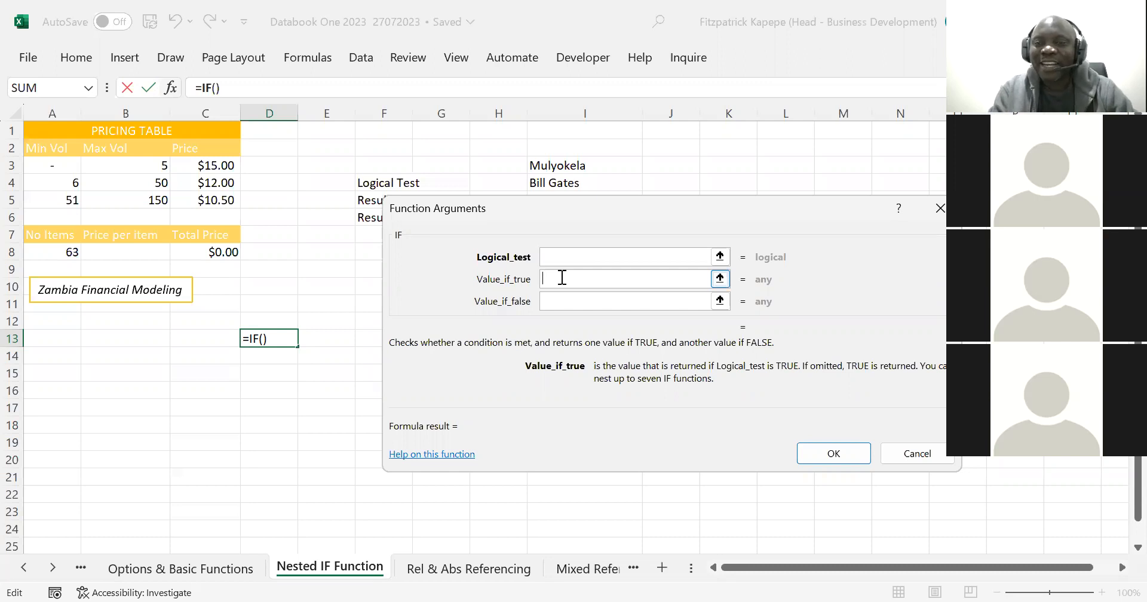
click(559, 300)
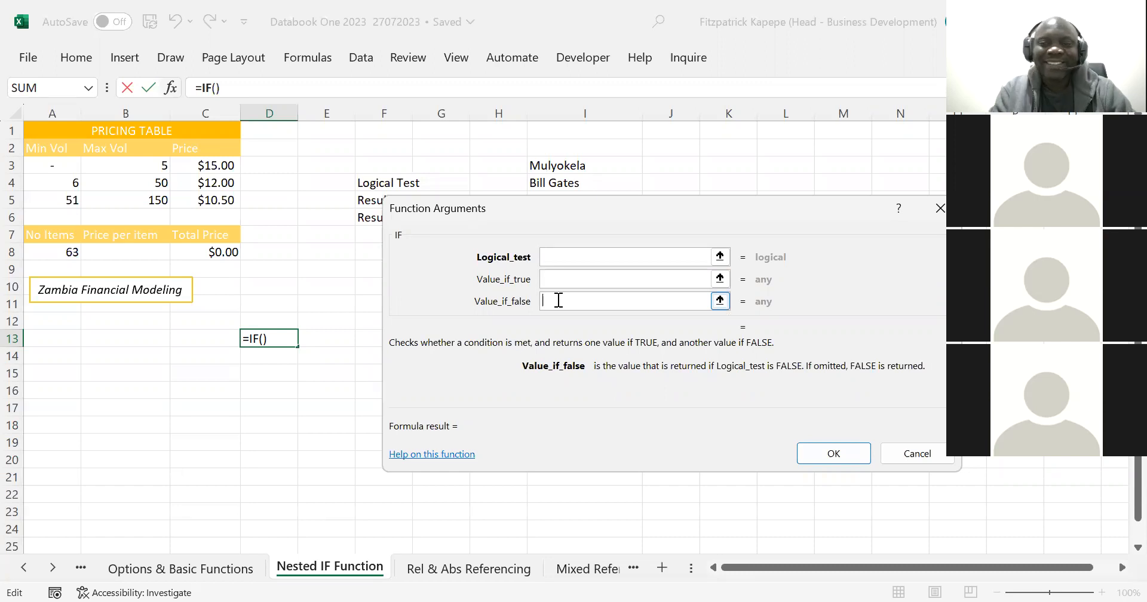
click(836, 456)
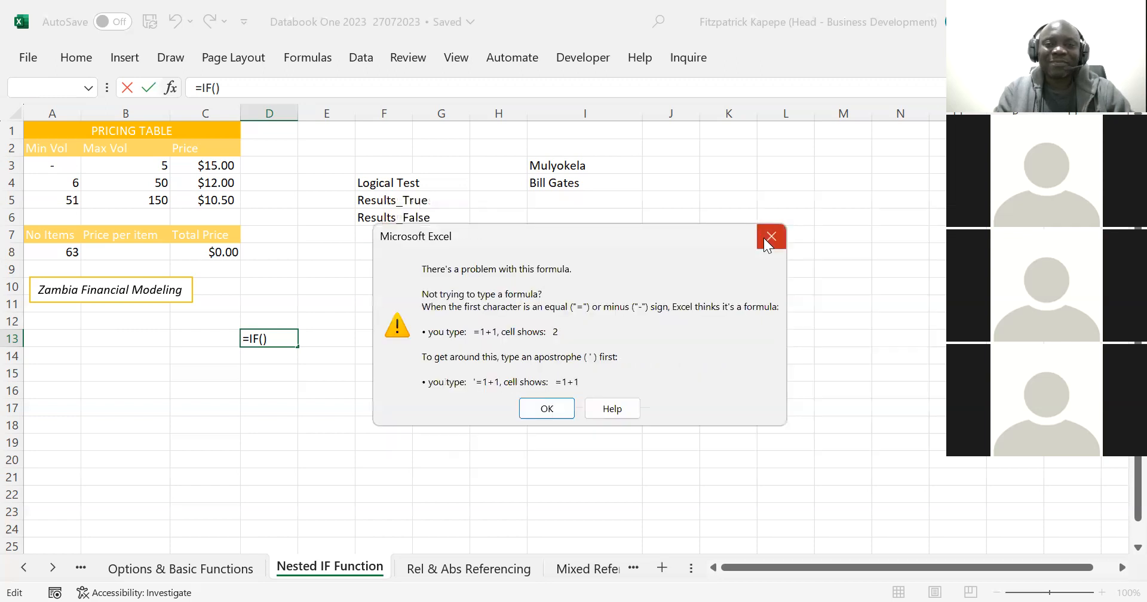
click(769, 237)
click(57, 164)
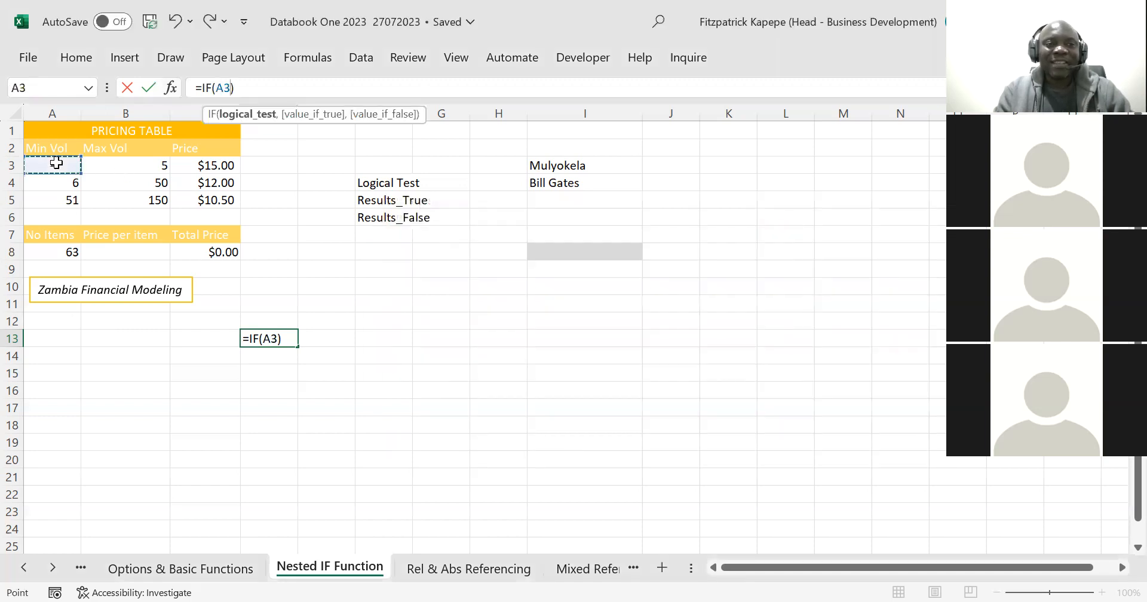
key(Escape)
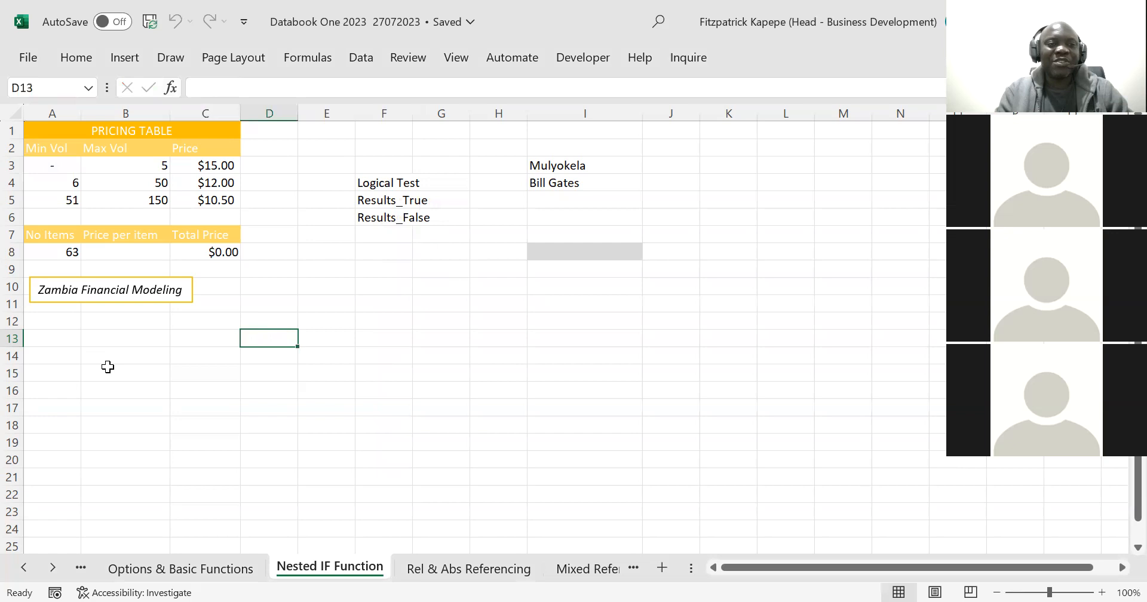
Examine the minimum volumes in A3:A5 and the matching prices in C3:C5 of the pricing table.
click(63, 166)
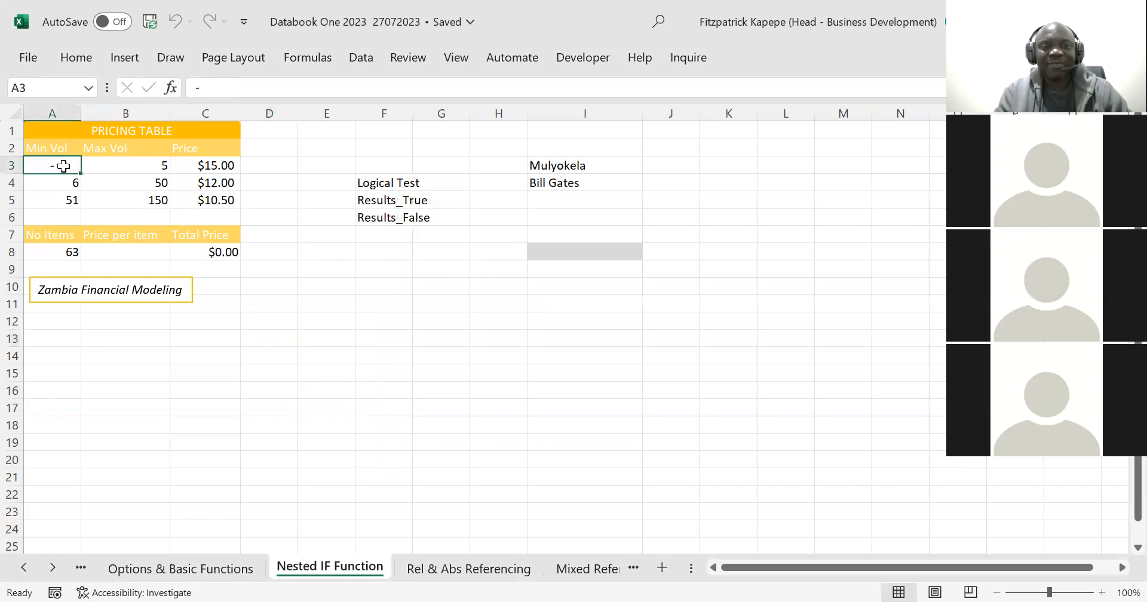
key(Down)
key(Down)
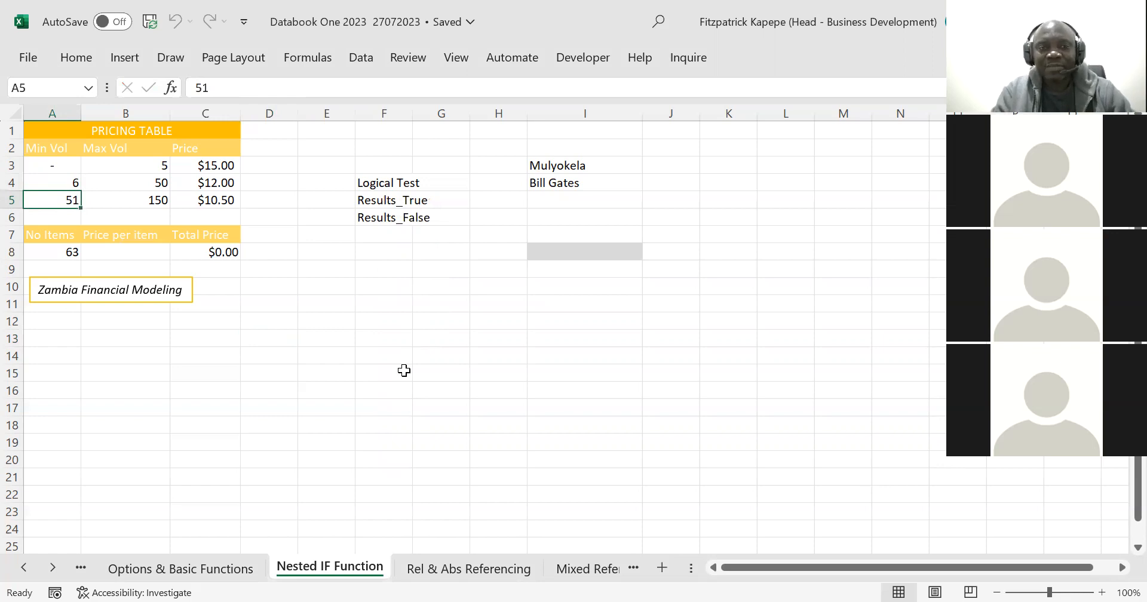
click(214, 168)
key(Down)
key(Down)
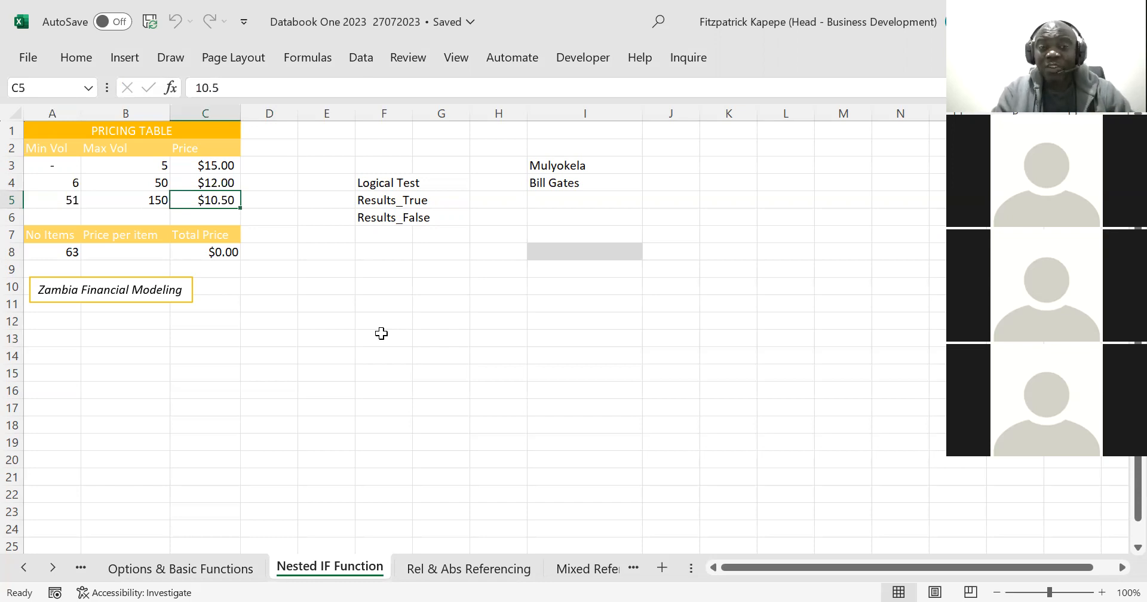
key(Up)
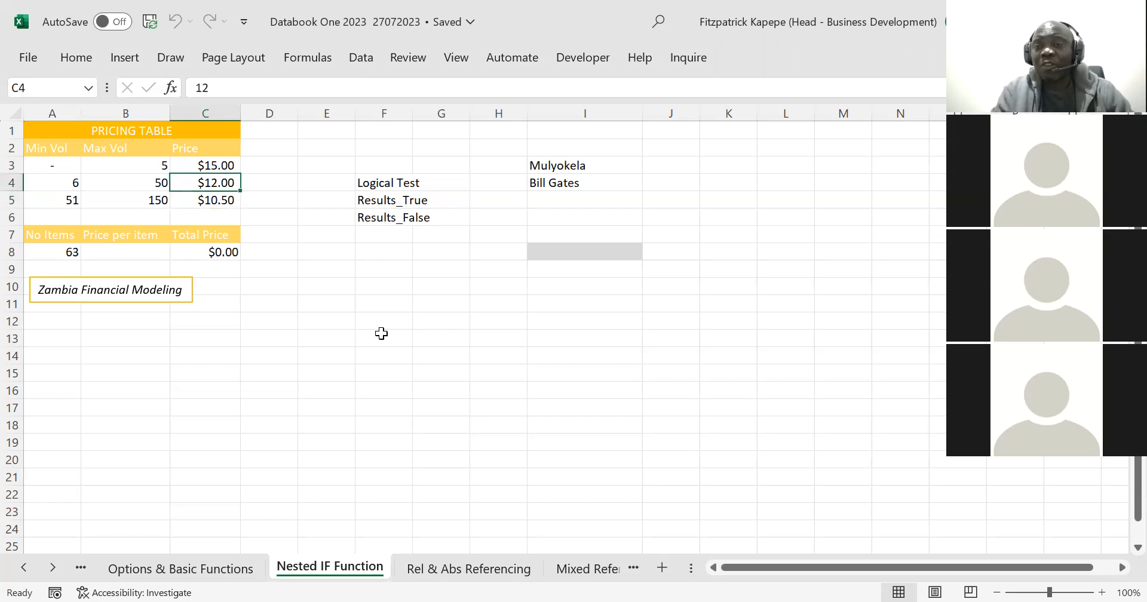
key(Down)
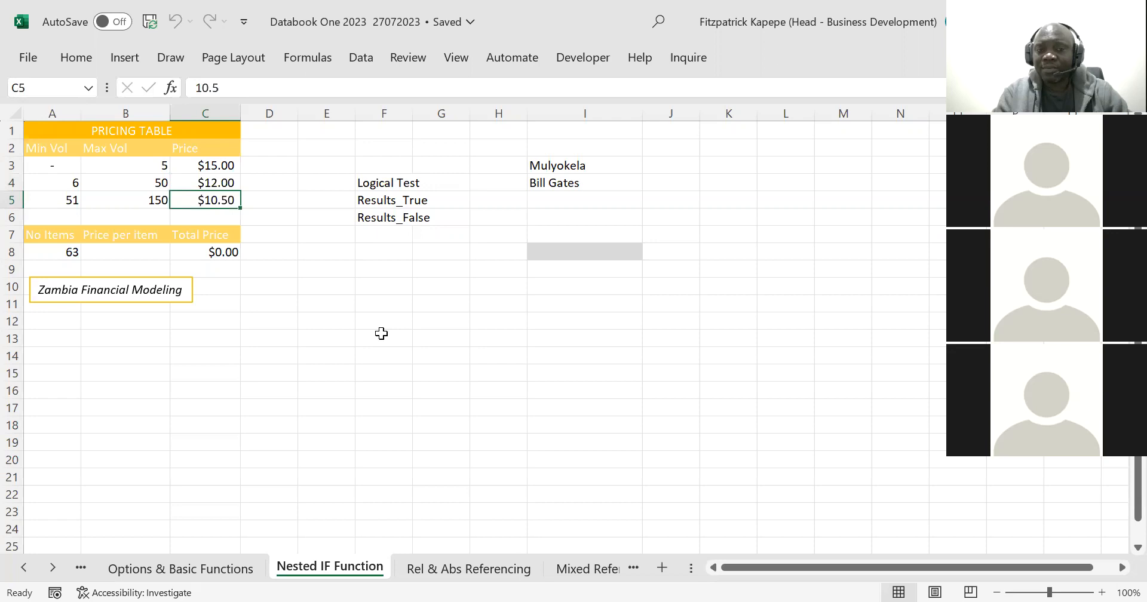
Start an IF function in cell I8 through its function arguments, with the logical test I6=I3.
key(Left)
key(Left)
key(Down)
key(Down)
key(Down)
key(Down)
key(Right)
key(Right)
key(Right)
key(Right)
key(Right)
key(Right)
key(Right)
key(Right)
key(Right)
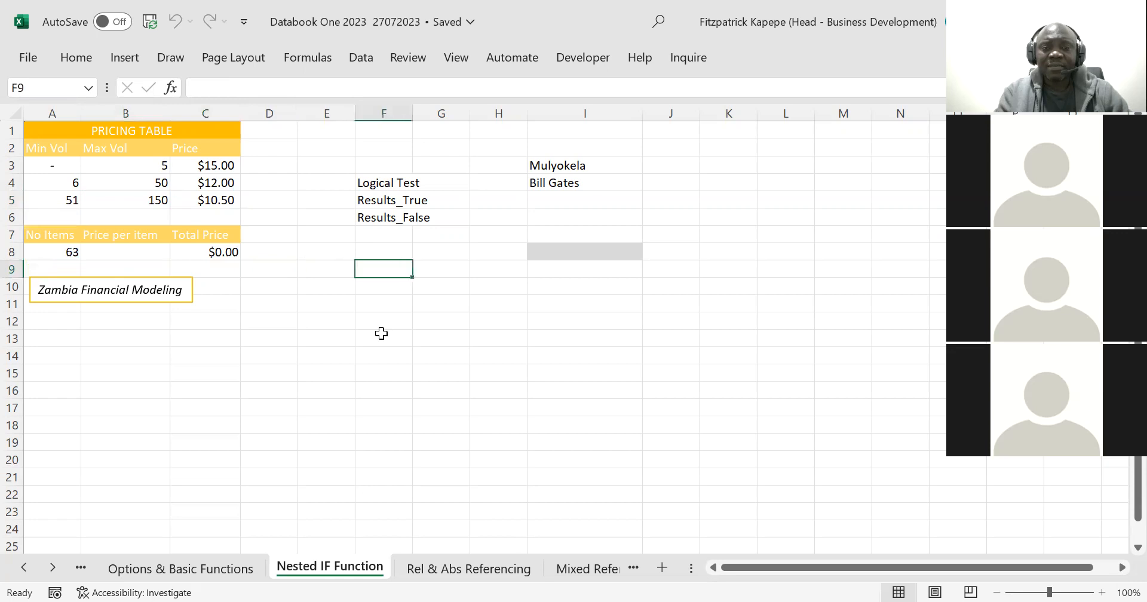
key(Left)
key(Up)
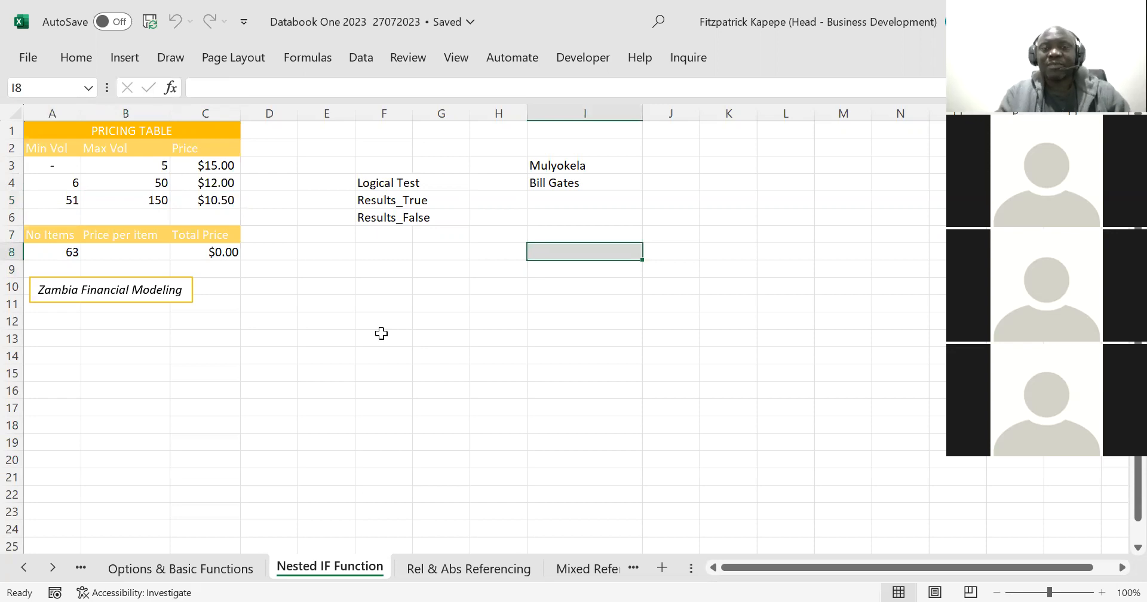
text(=)
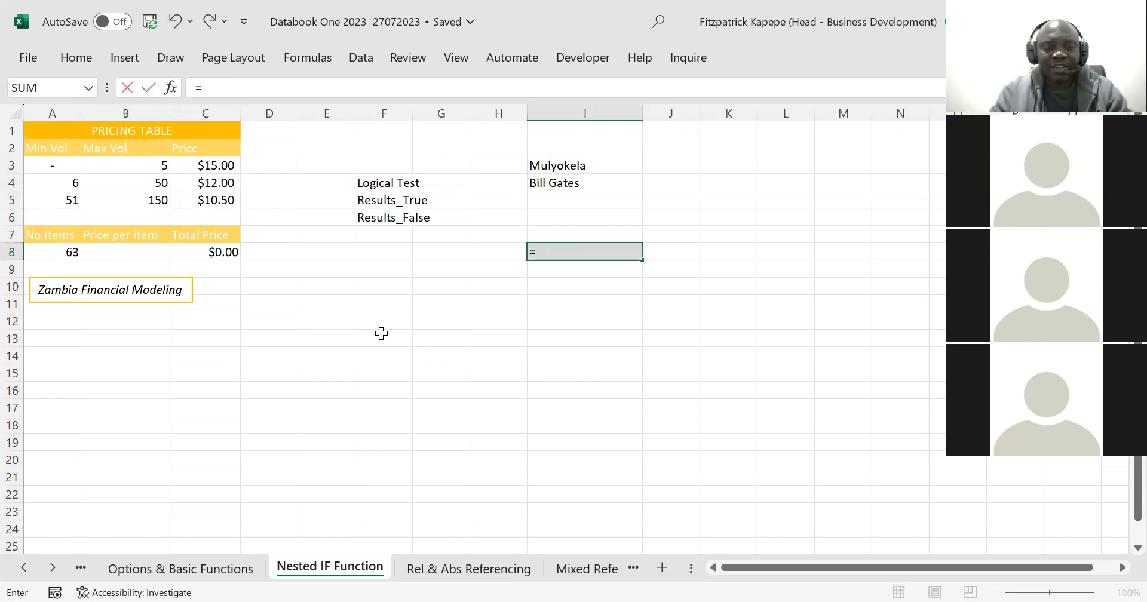
text(IF()
key(ctrl+a)
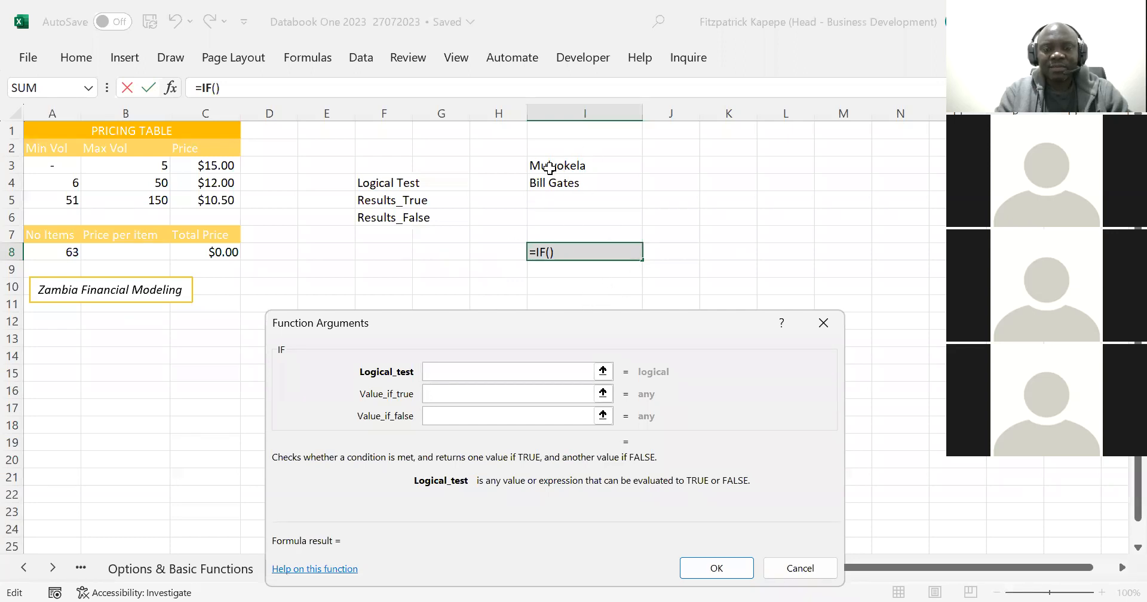
click(555, 216)
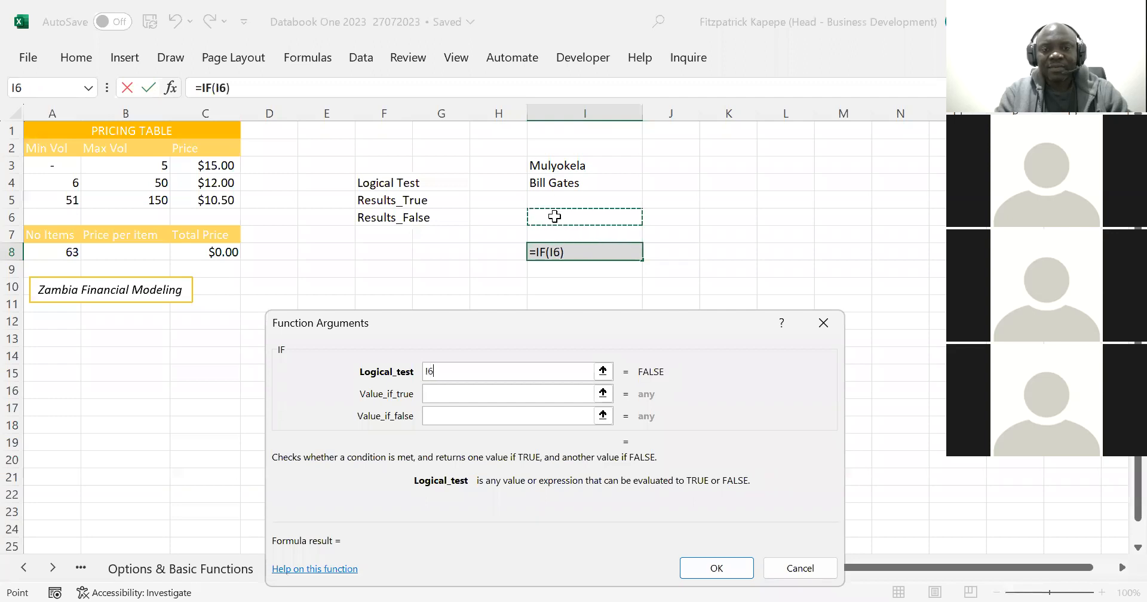
text(=)
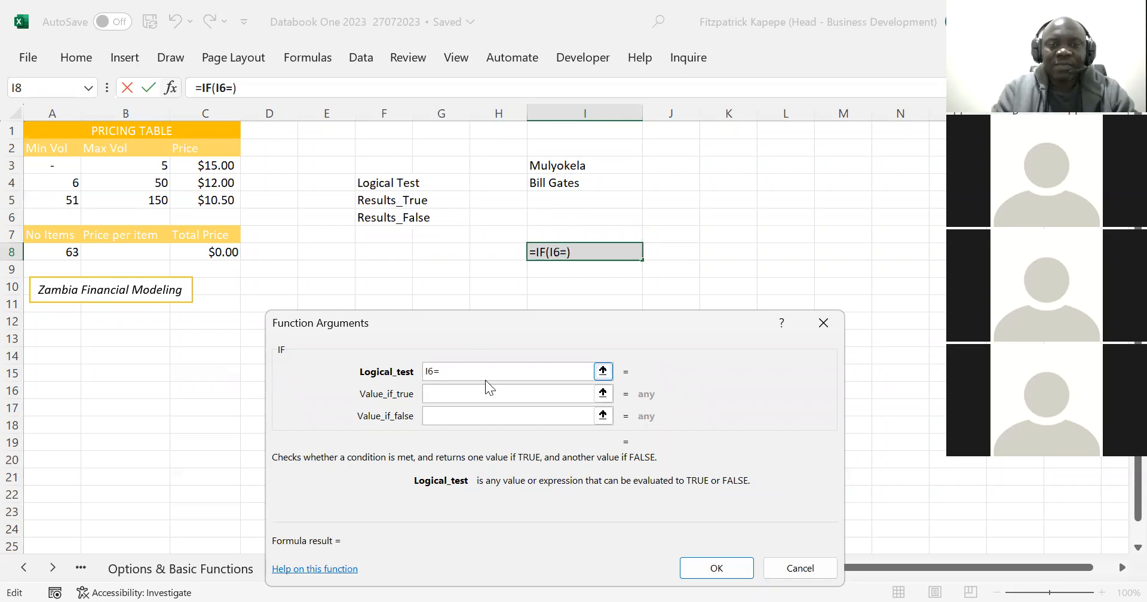
click(547, 165)
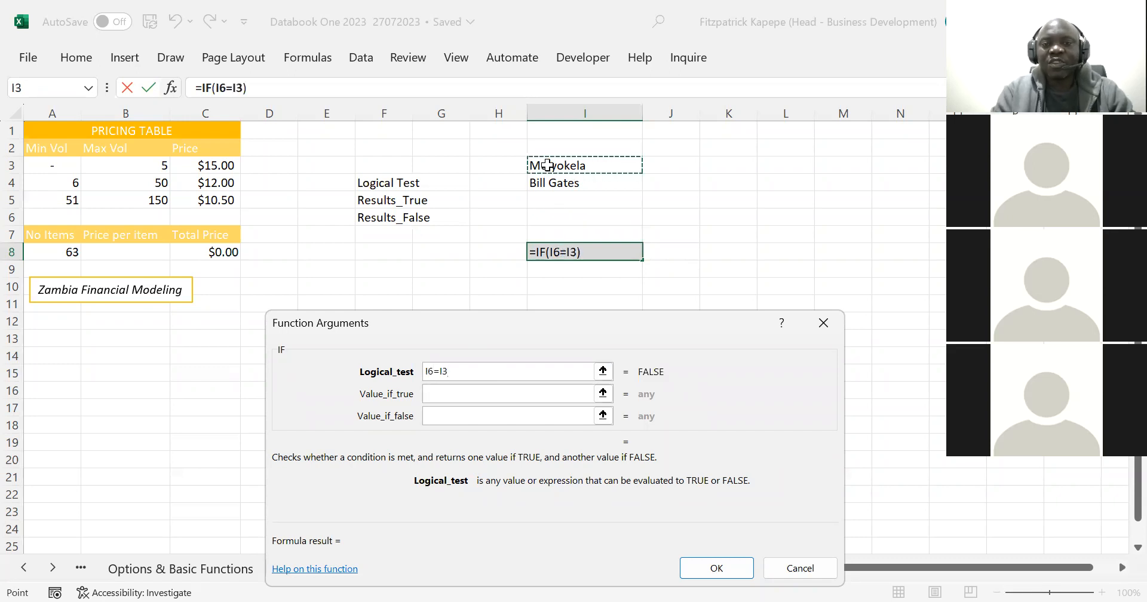
Set the IF function's value if true to the text "Hard life".
click(463, 394)
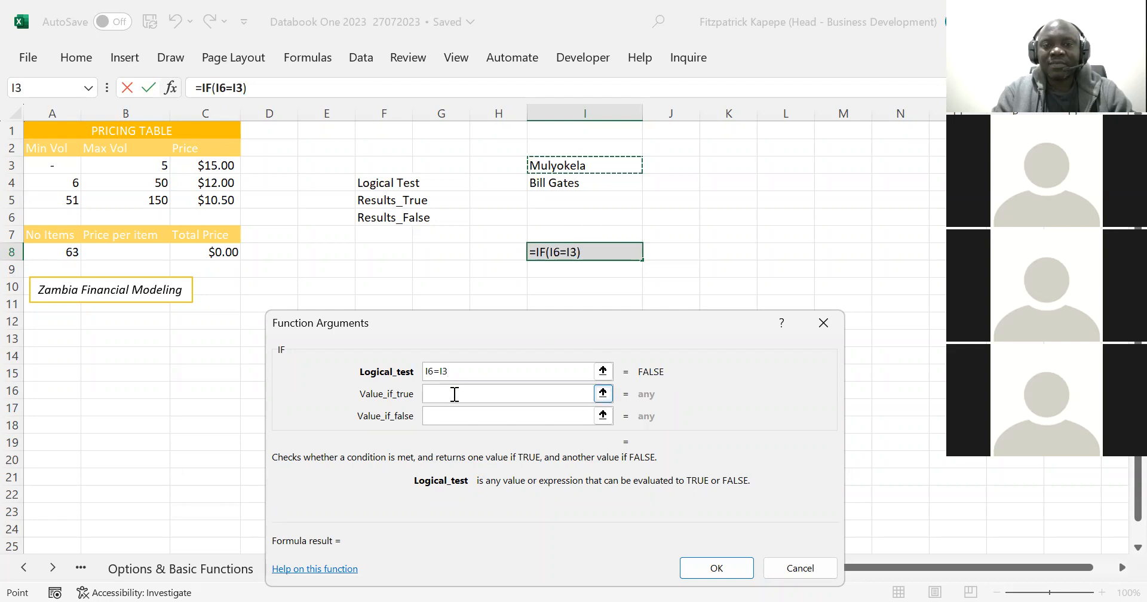
click(451, 394)
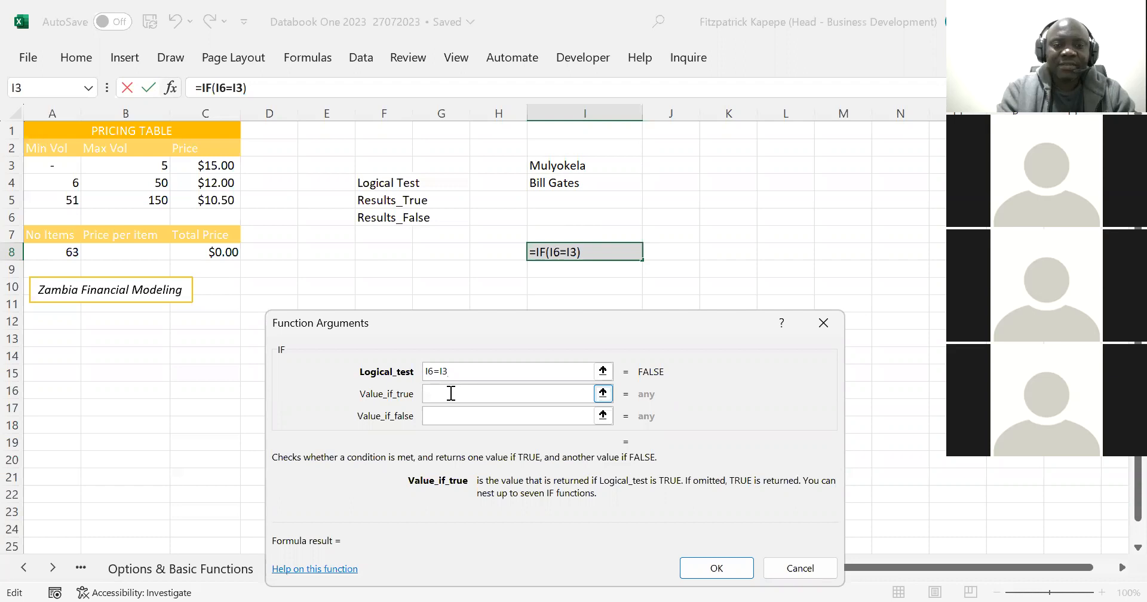
text(")
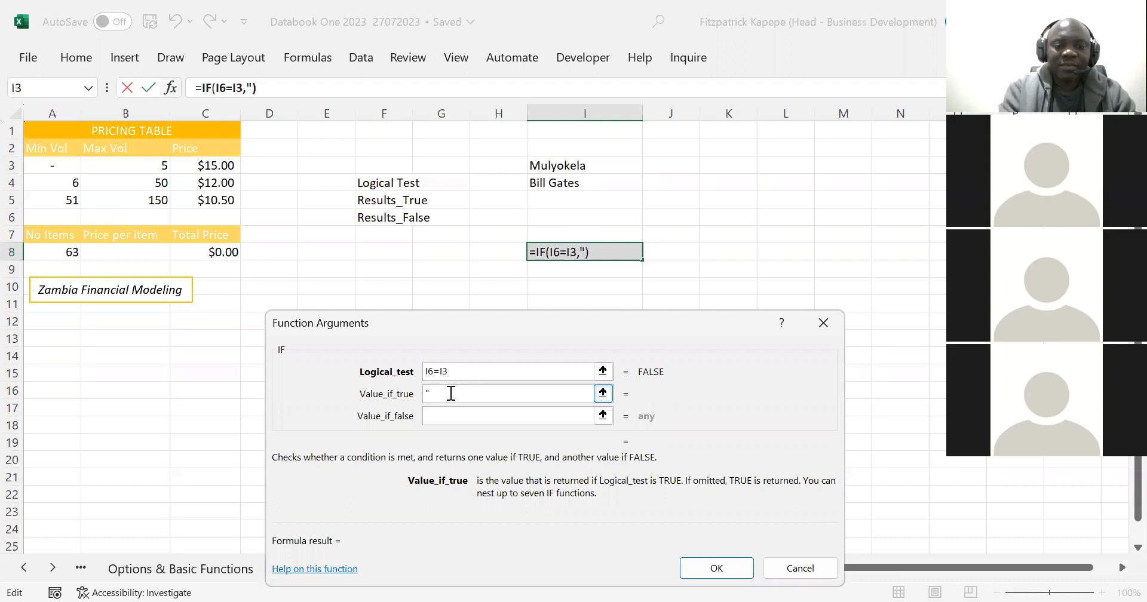
text(Hard lig)
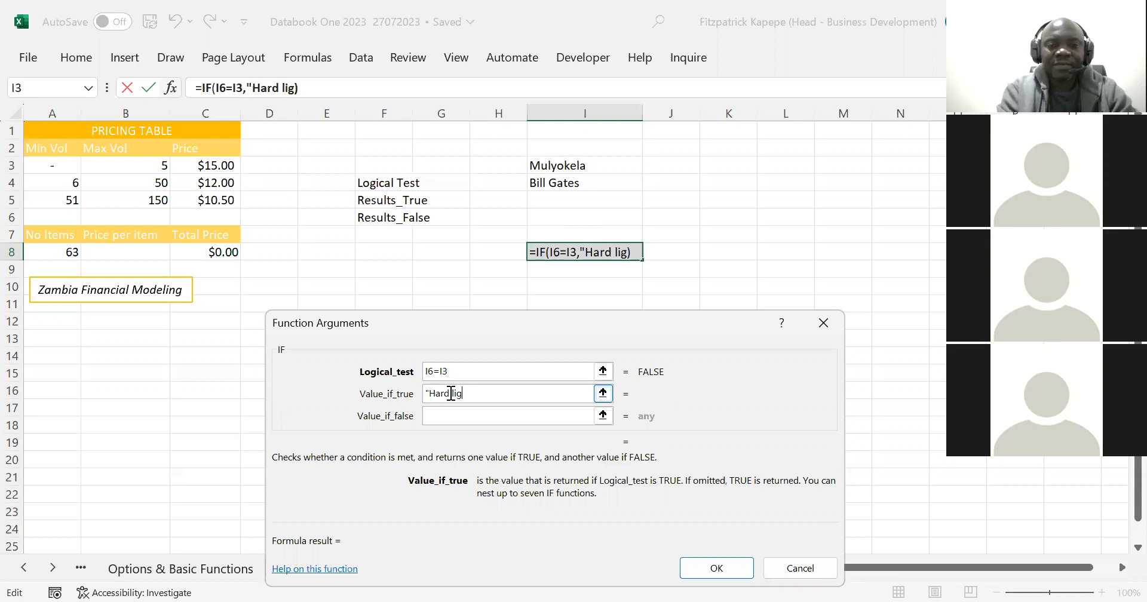
key(BackSpace)
text(fe)
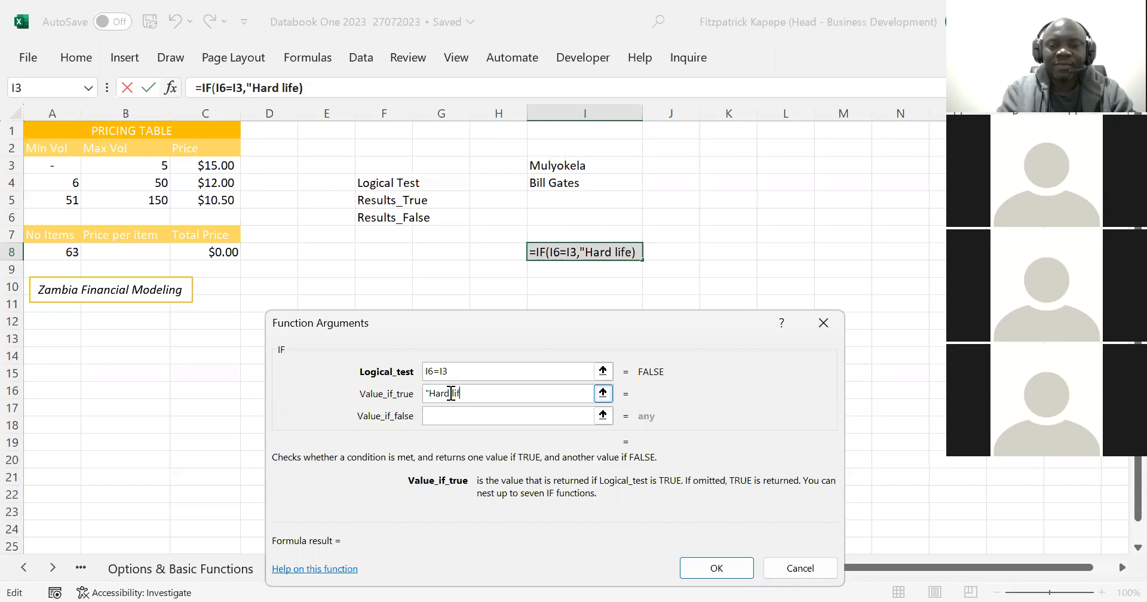
text(")
Set the value if false to "Good Life", enter the IF formula in I8, and select cell I6.
click(455, 422)
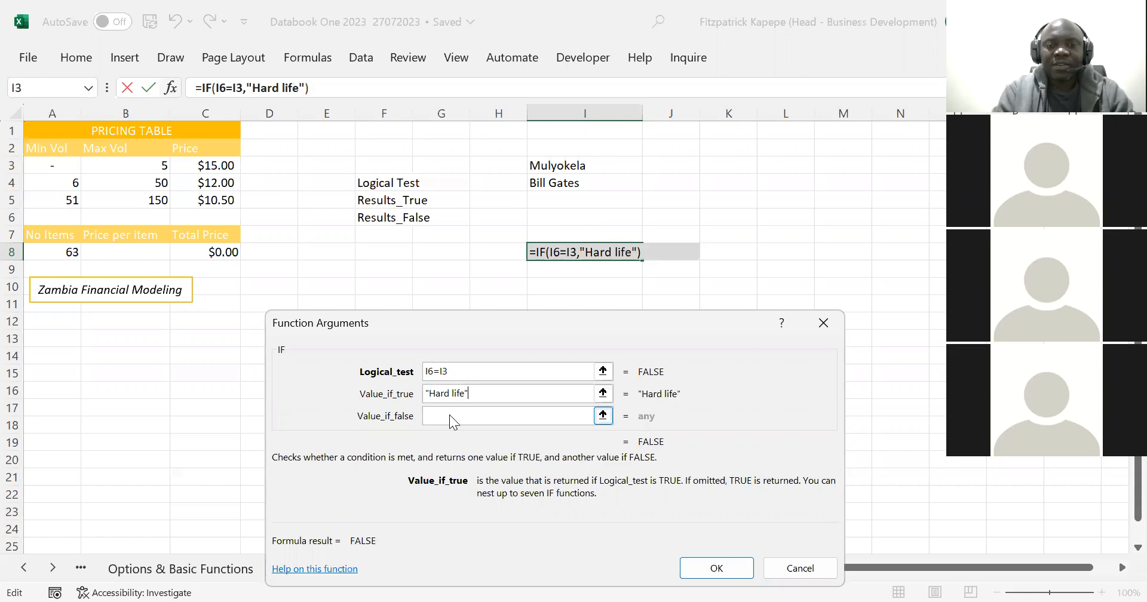
click(450, 416)
text("Go)
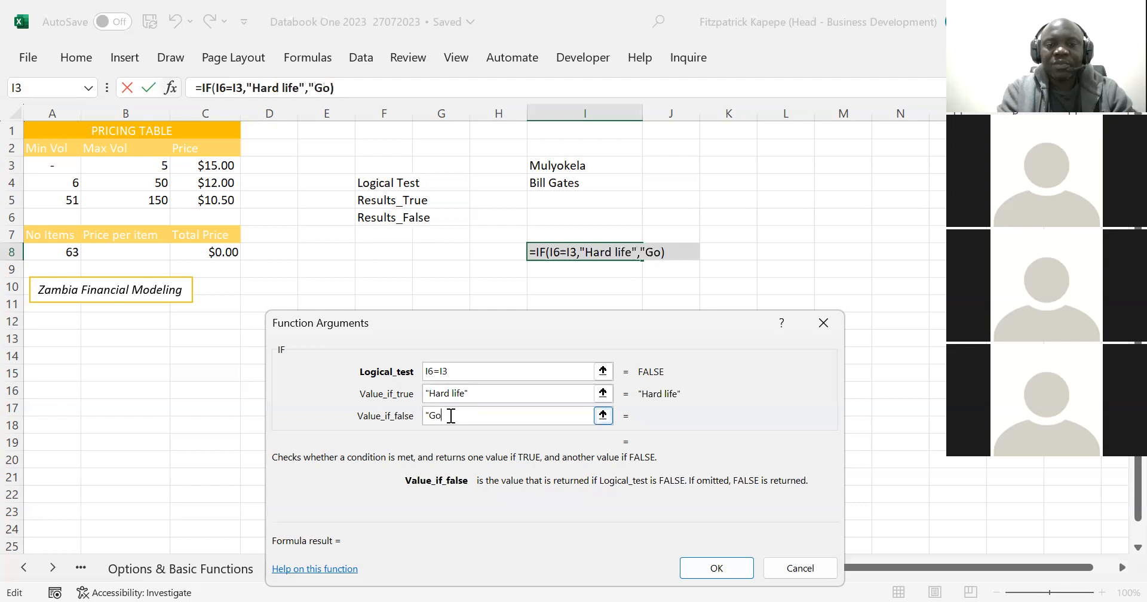
text(od Life)
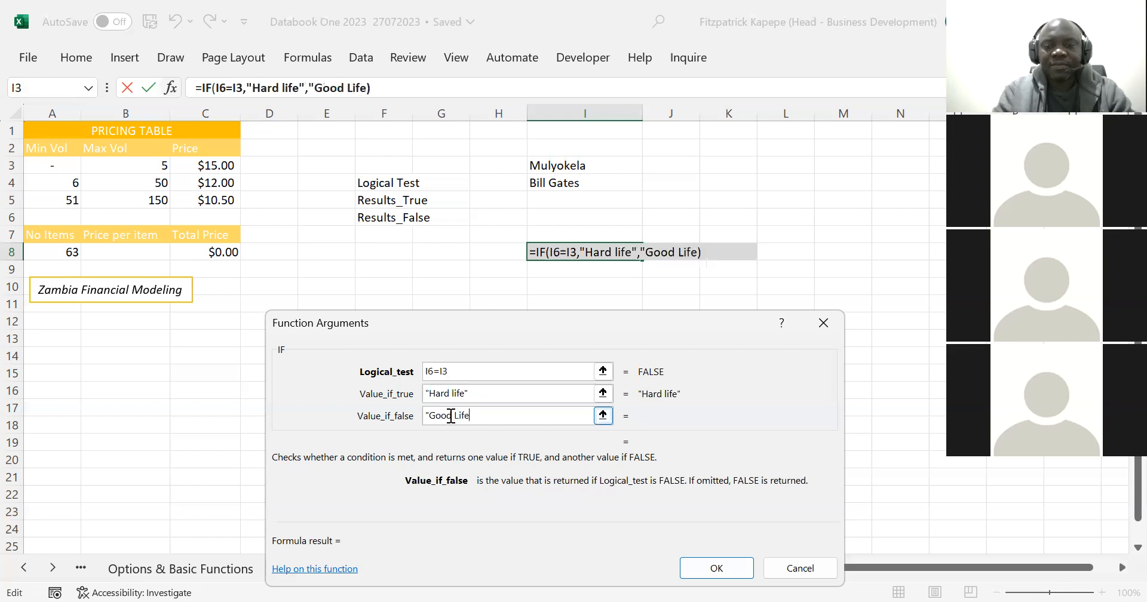
text(")
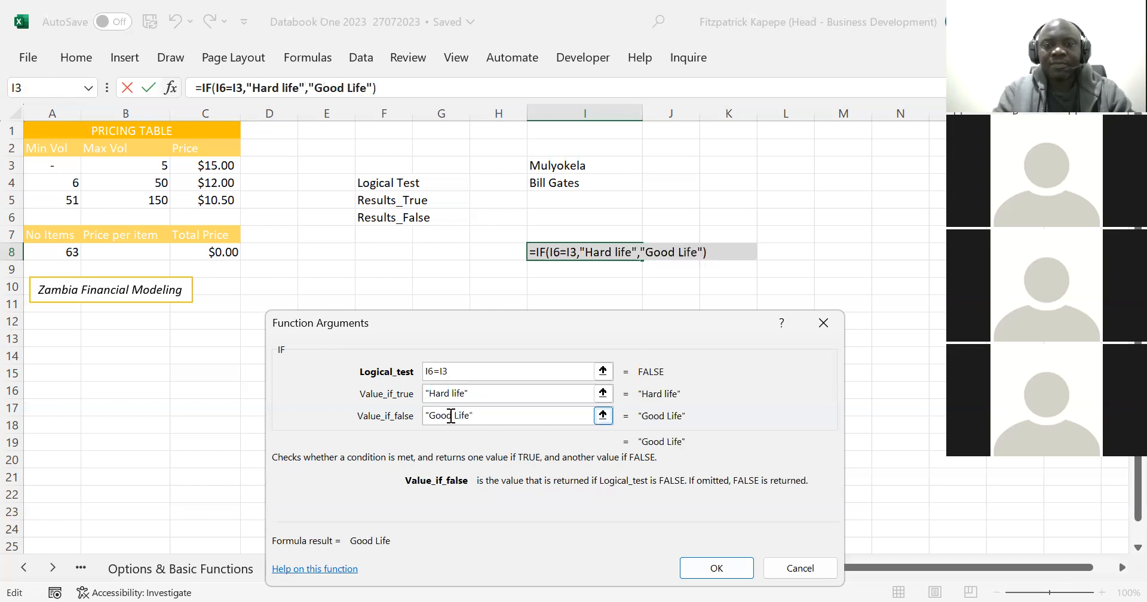
click(712, 572)
click(563, 219)
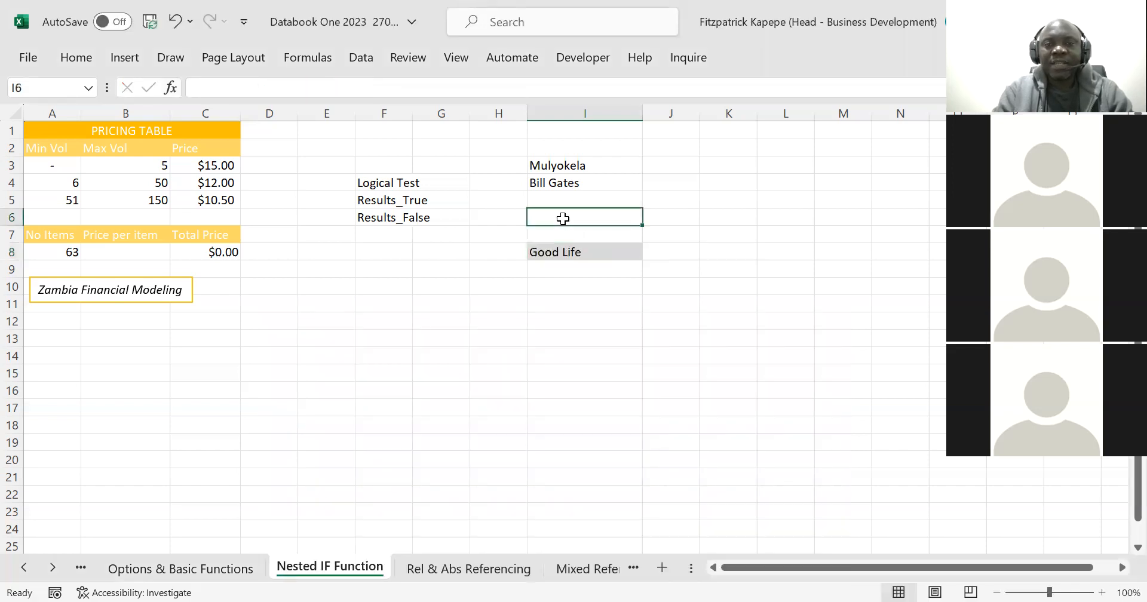
Enter the same name as in cell I3 into cell I6 to test the IF formula's true result.
text(Mul)
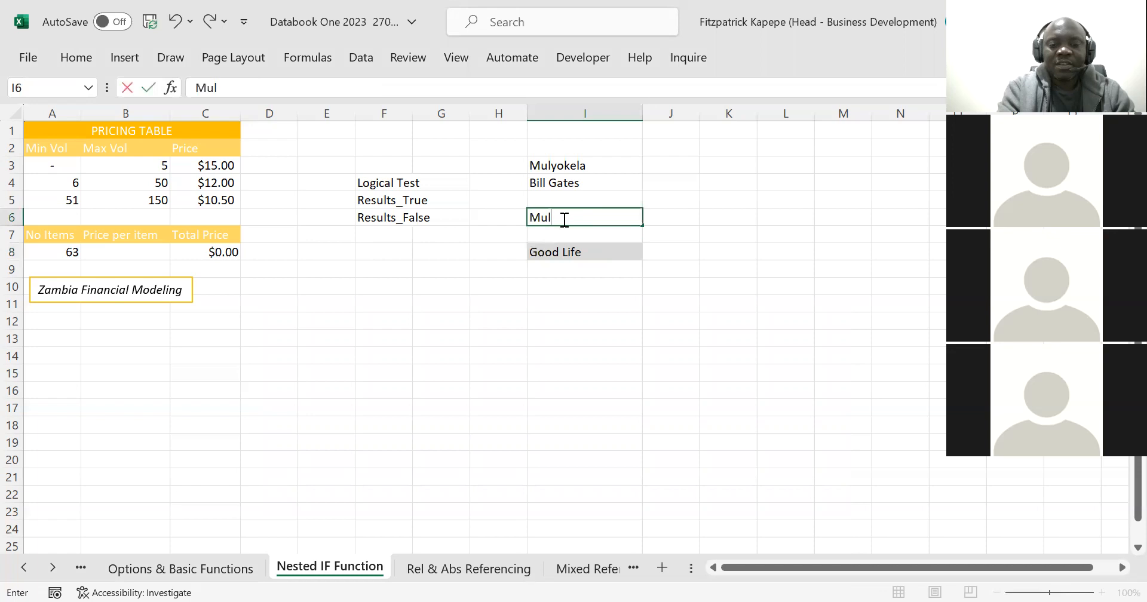
text(yokela)
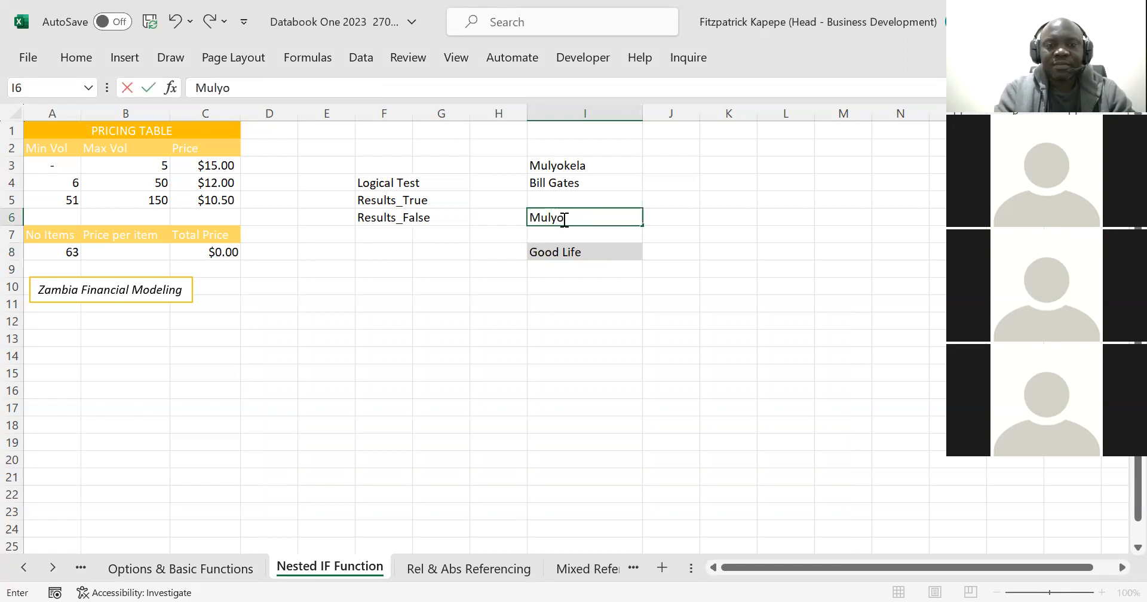
key(Return)
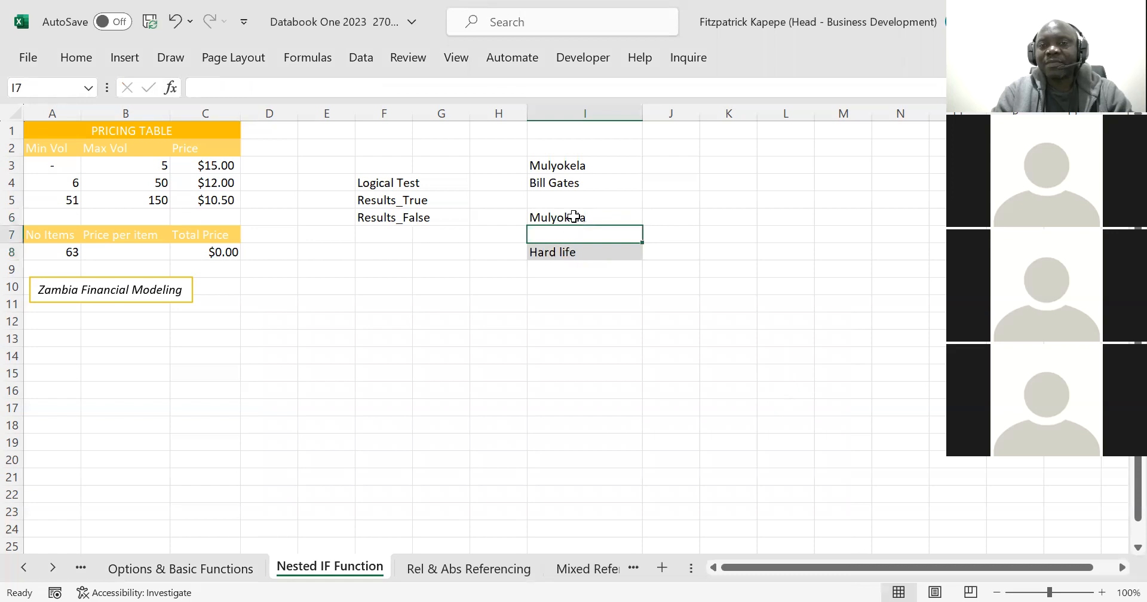
Replace the name in cell I6 with Bill Gates to test the false result, and select formula cell I8.
click(575, 217)
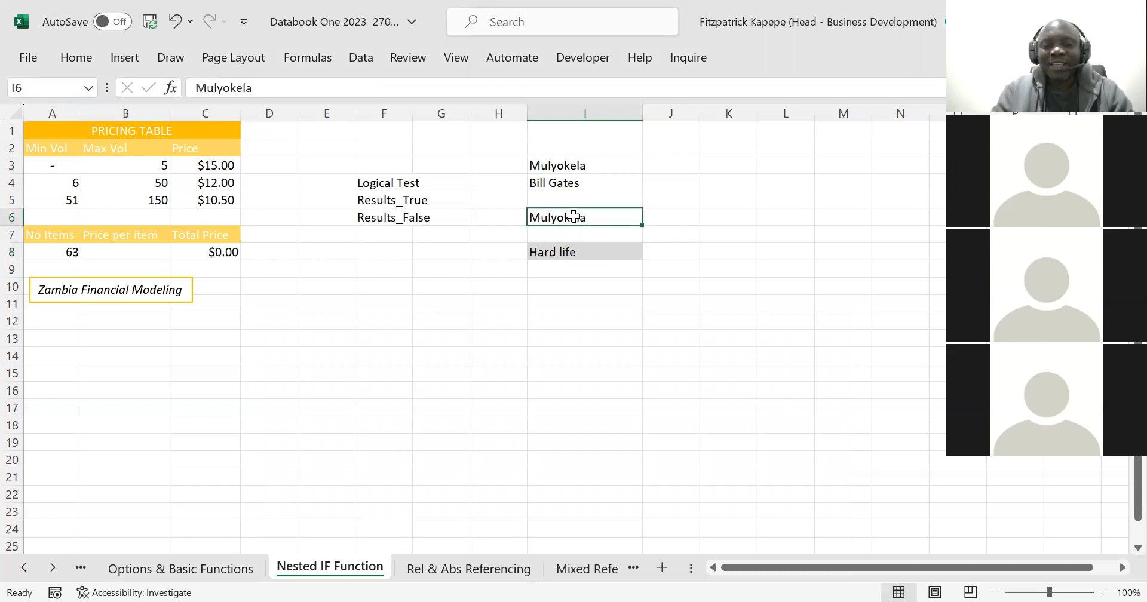
text(Bill Gates)
key(Return)
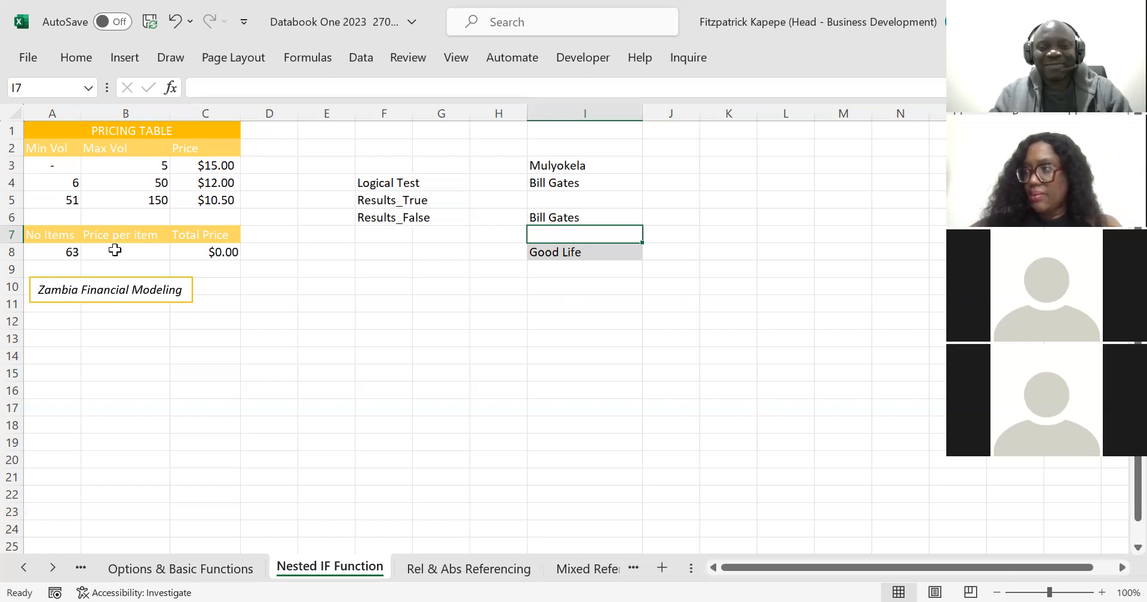
click(577, 252)
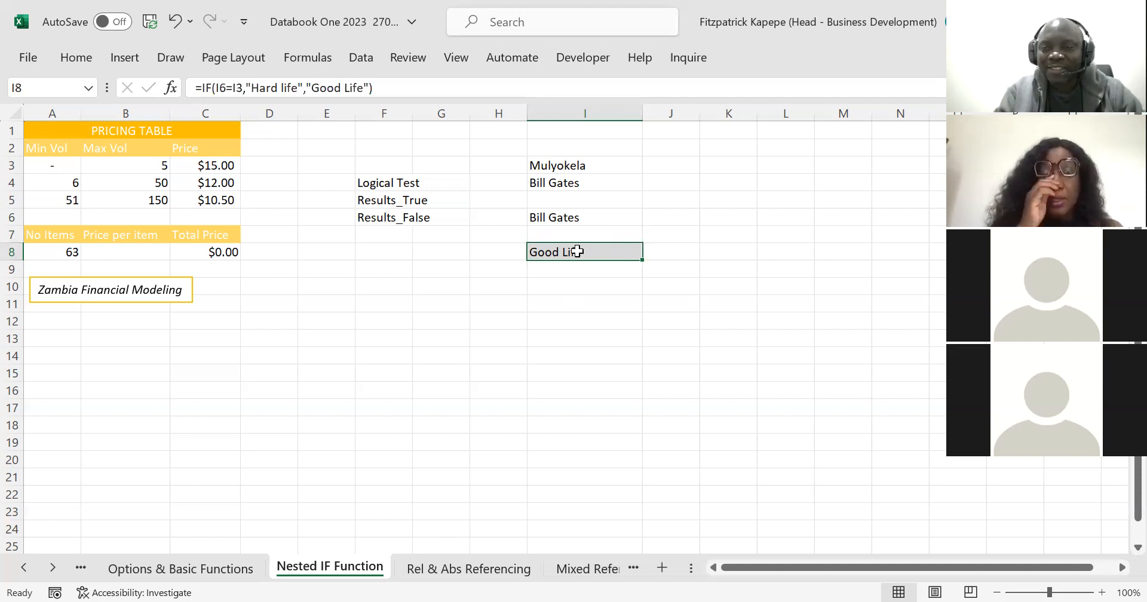
Select the empty Price per item cell B8.
key(Left)
key(Left)
key(Left)
key(Left)
key(Left)
key(Left)
key(Left)
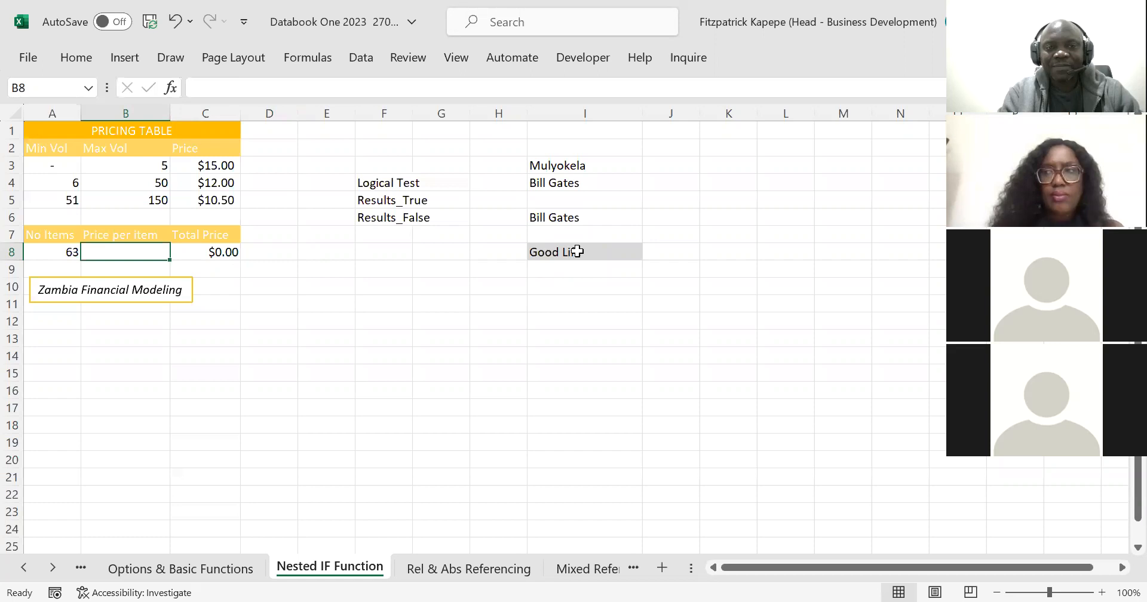
text(=)
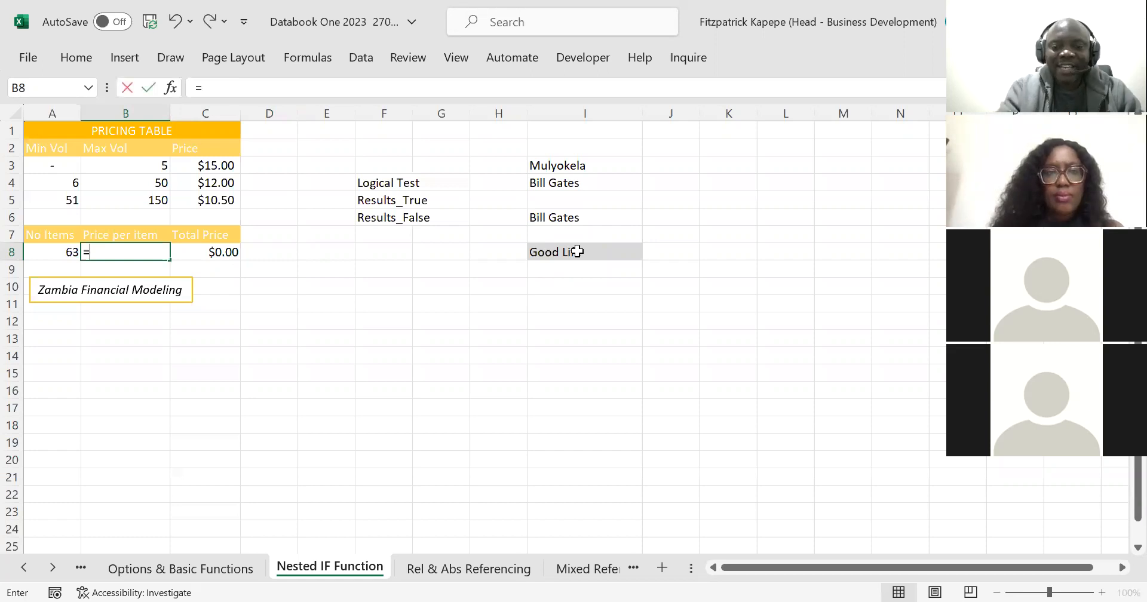
text(if)
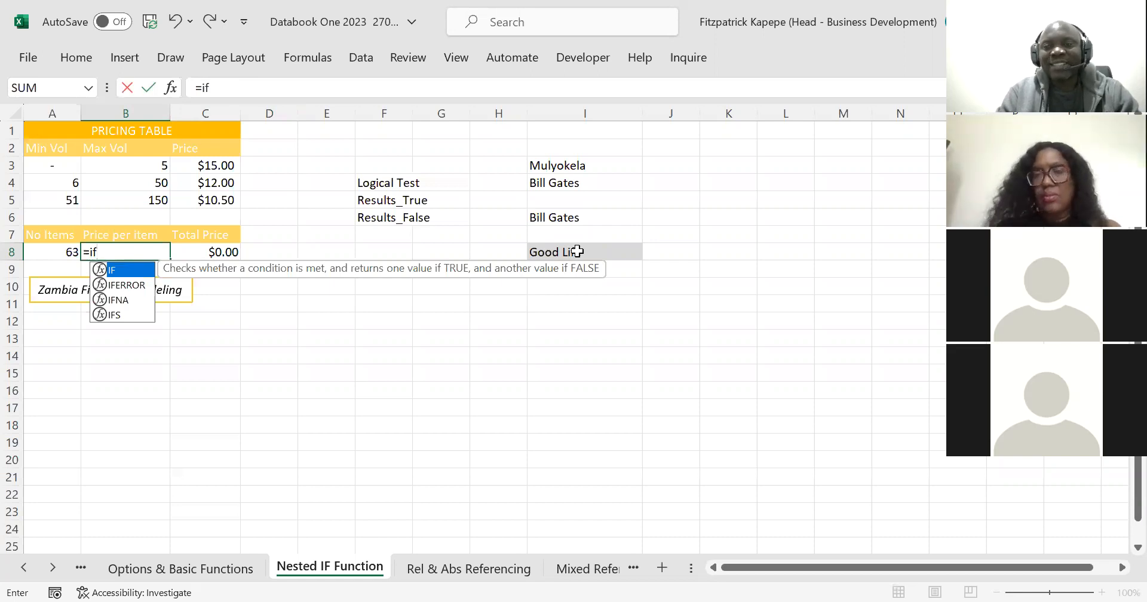
key(Tab)
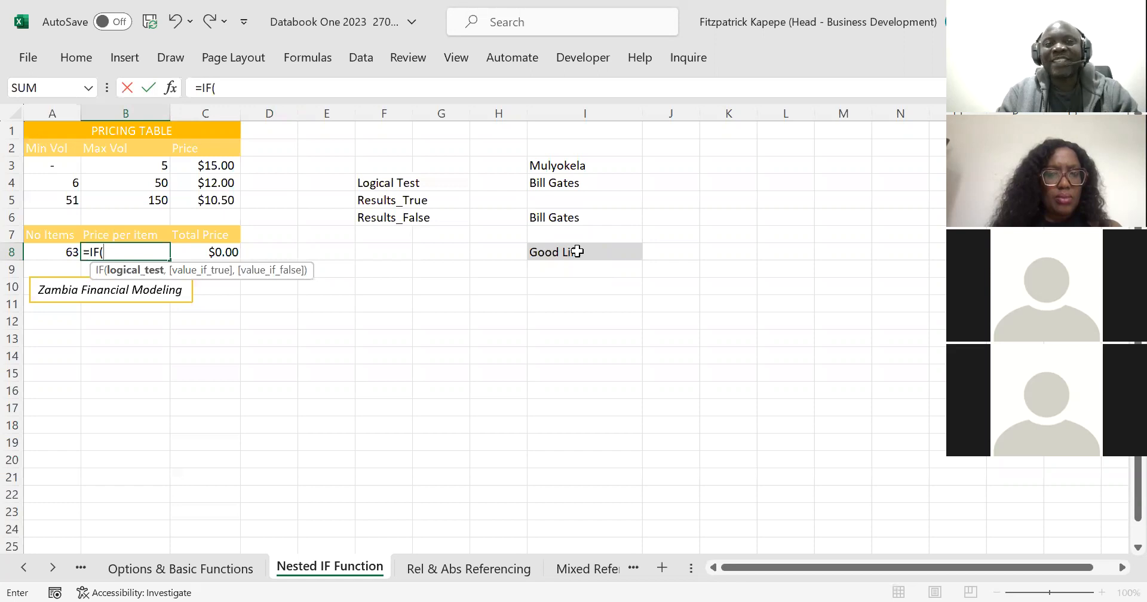
key(ctrl+a)
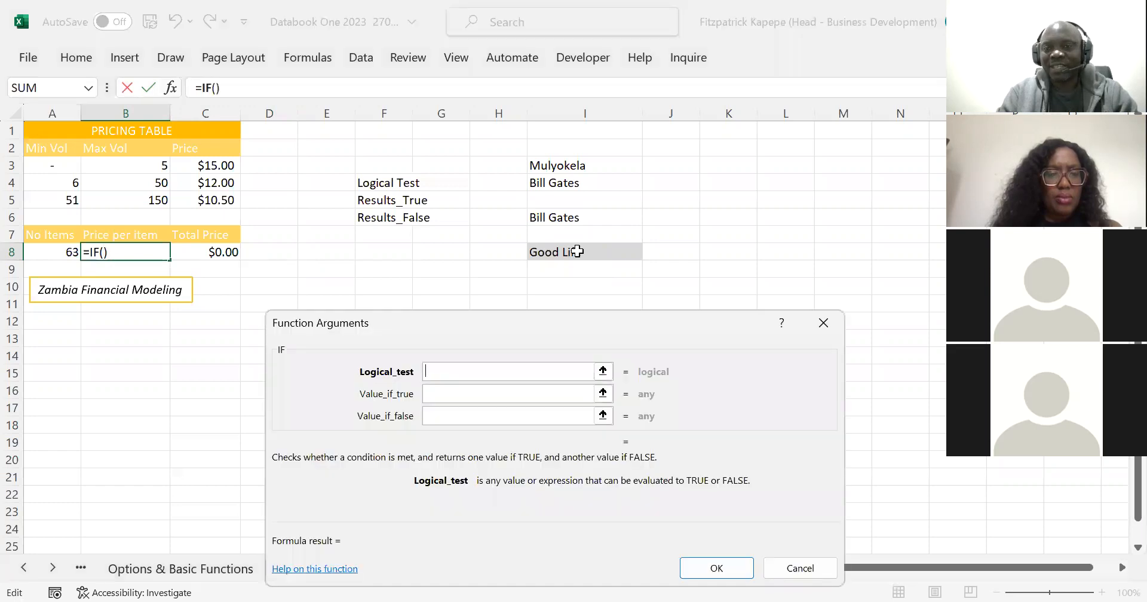
click(831, 322)
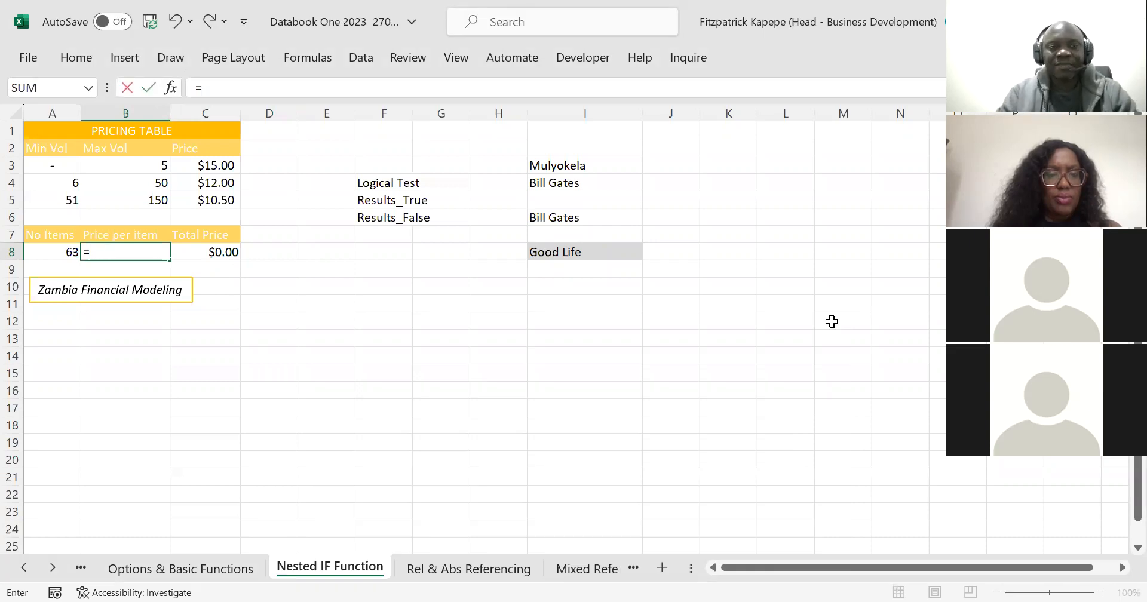
text(if)
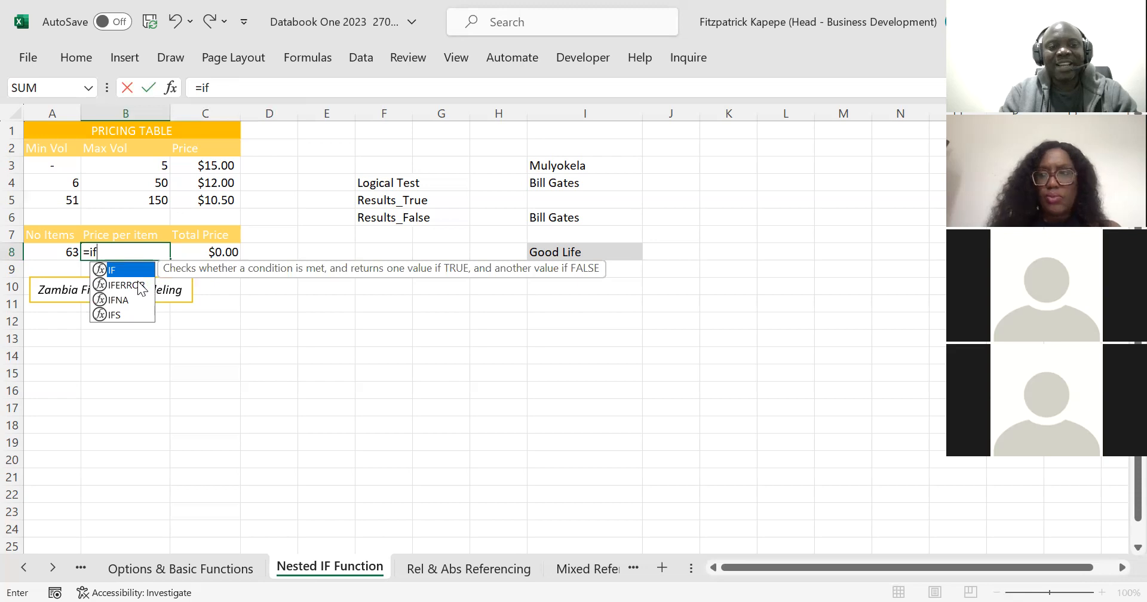
key(Tab)
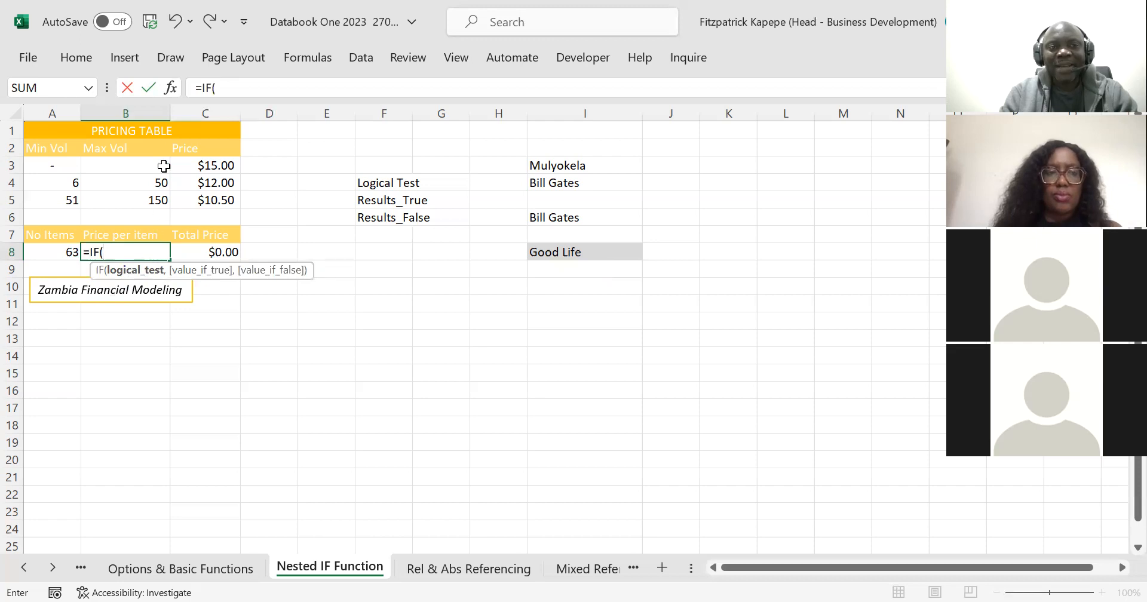
click(171, 89)
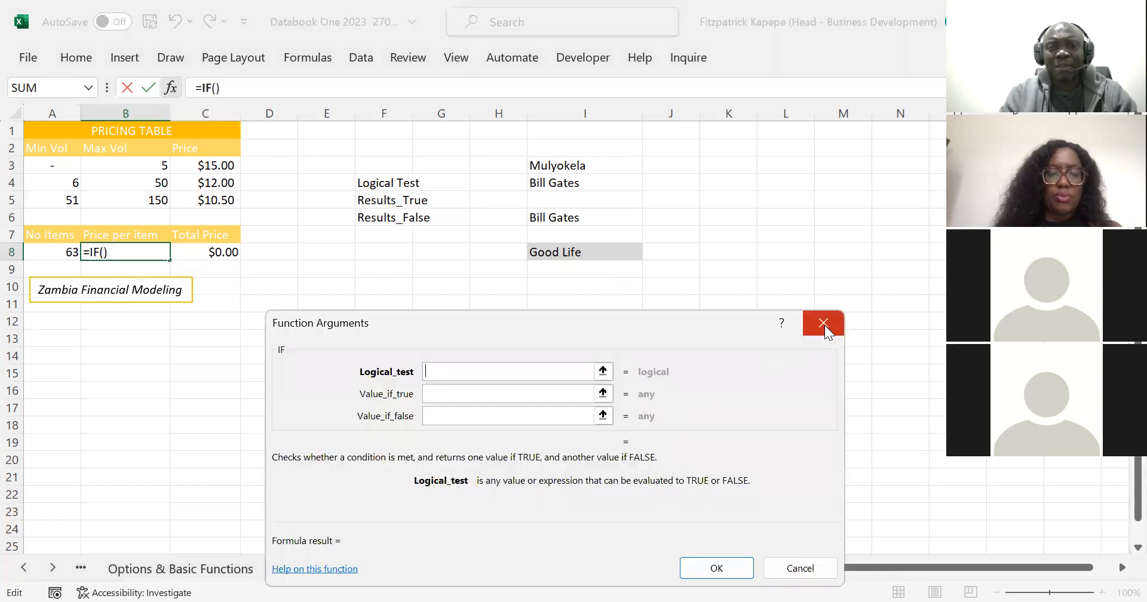
click(824, 324)
Start an IF function in B8 through its function arguments, with the logical test A8<=B3.
text(=)
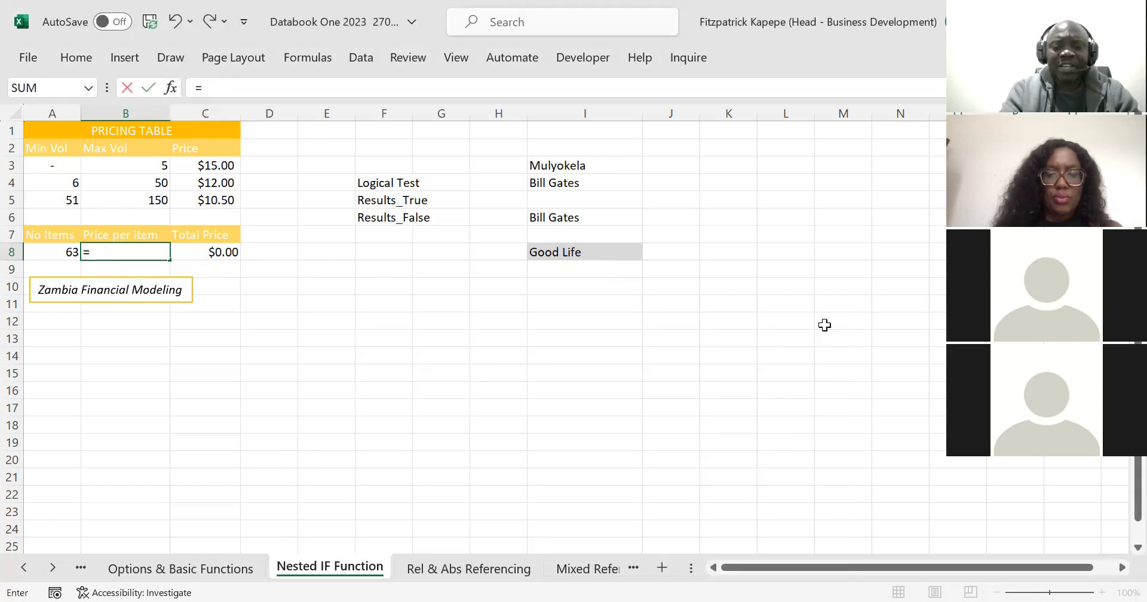
text(if)
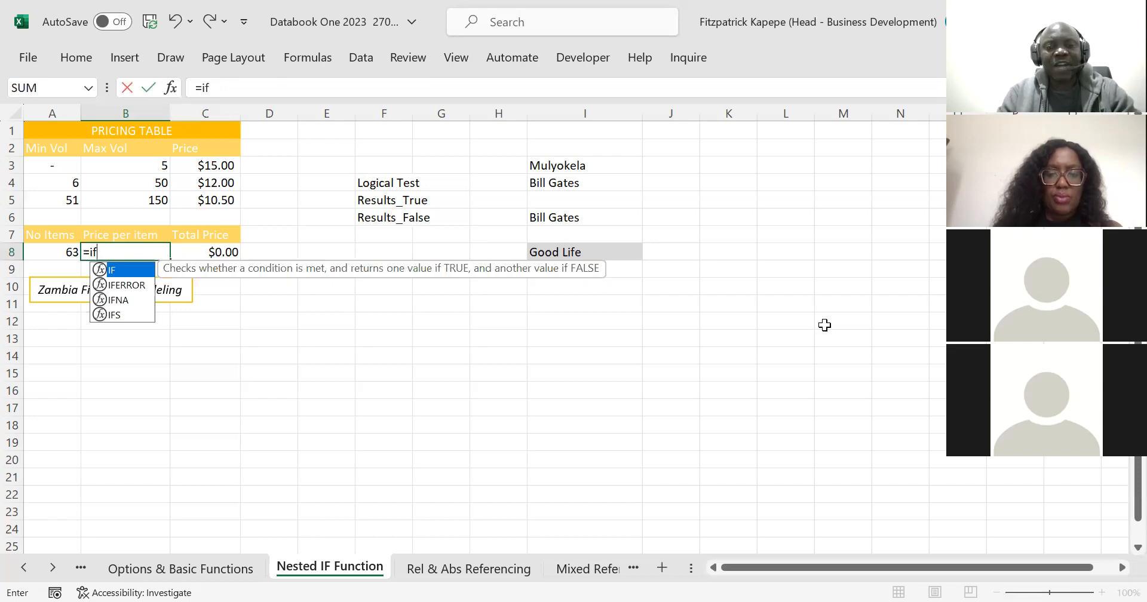
key(Tab)
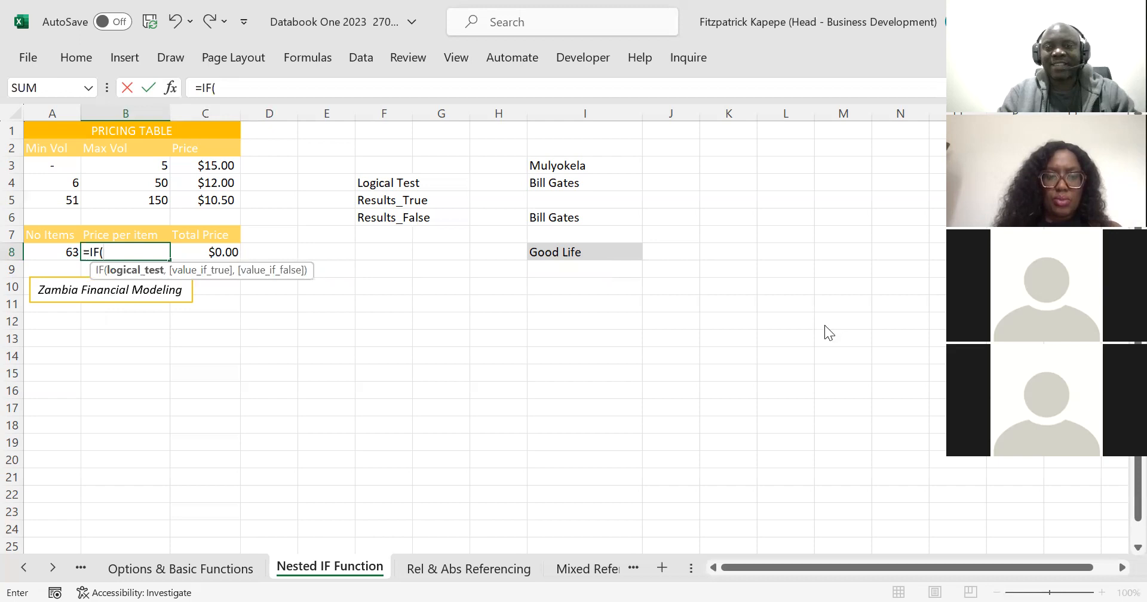
key(ctrl+a)
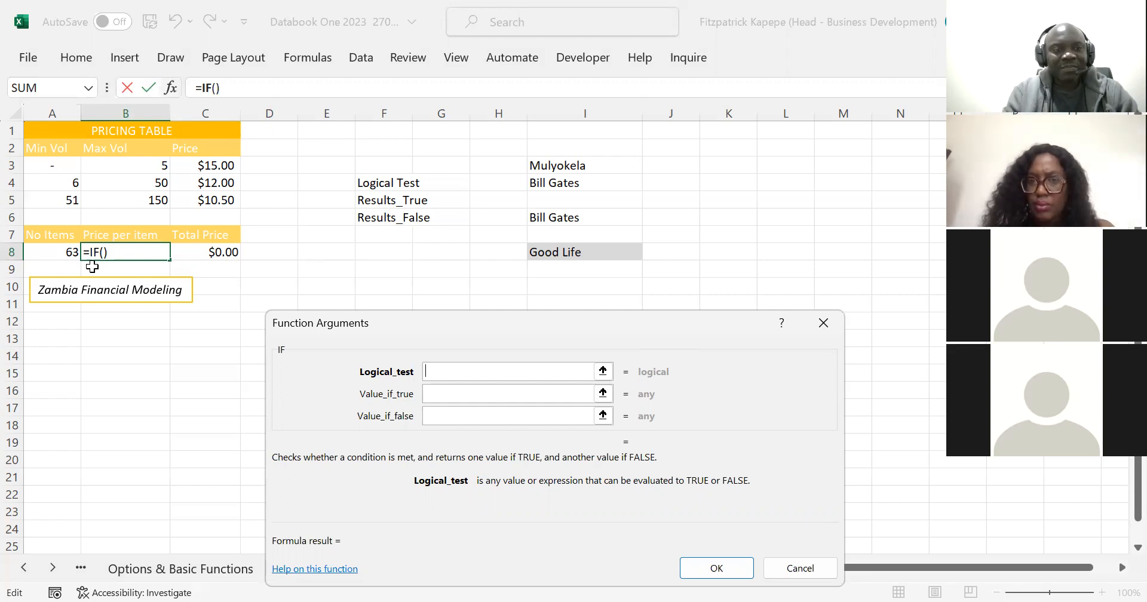
click(61, 250)
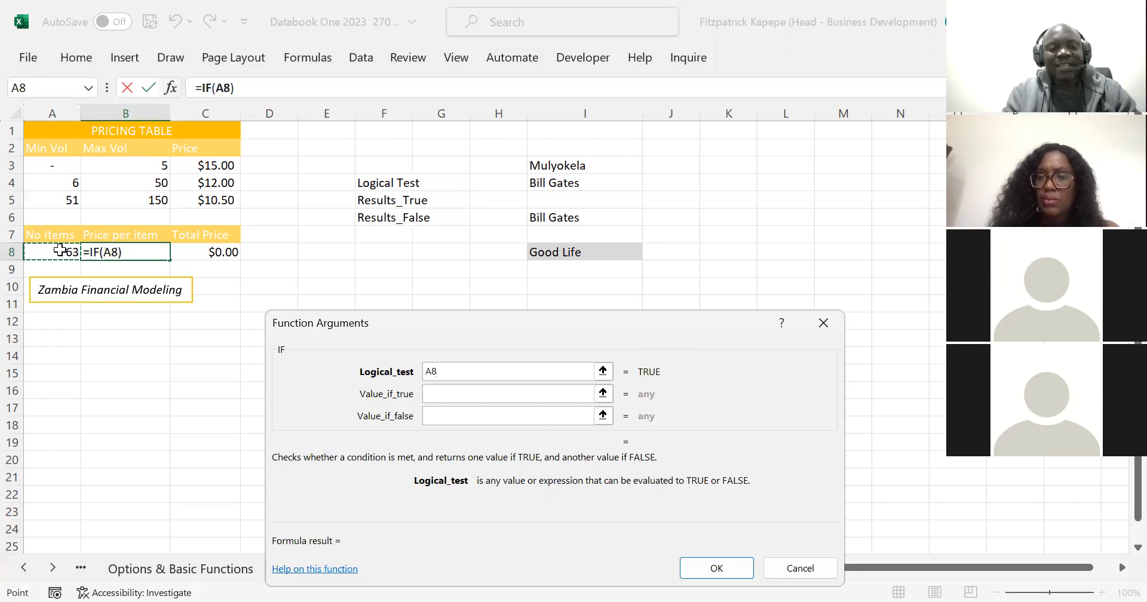
text(<=)
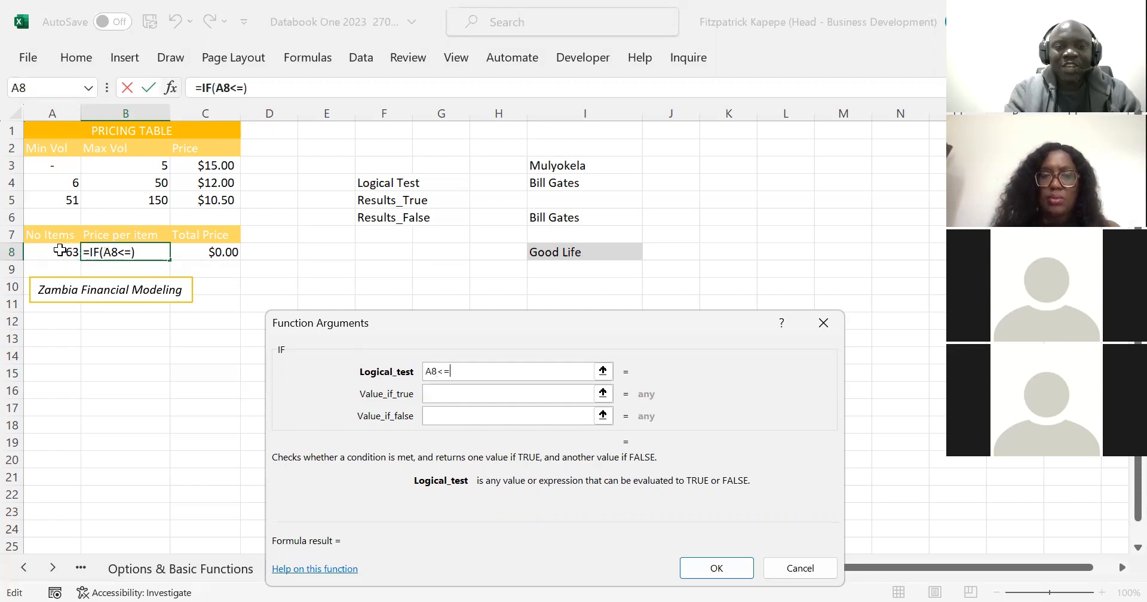
click(159, 165)
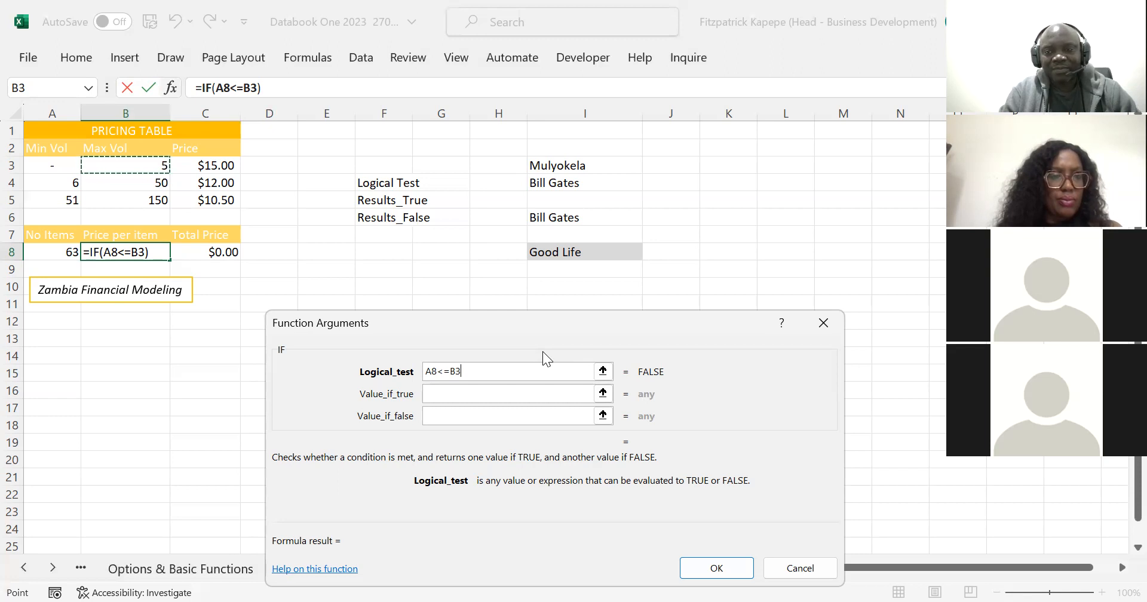
Set the value if true to C3 and start a nested IF as the value if false, showing its own arguments.
click(465, 390)
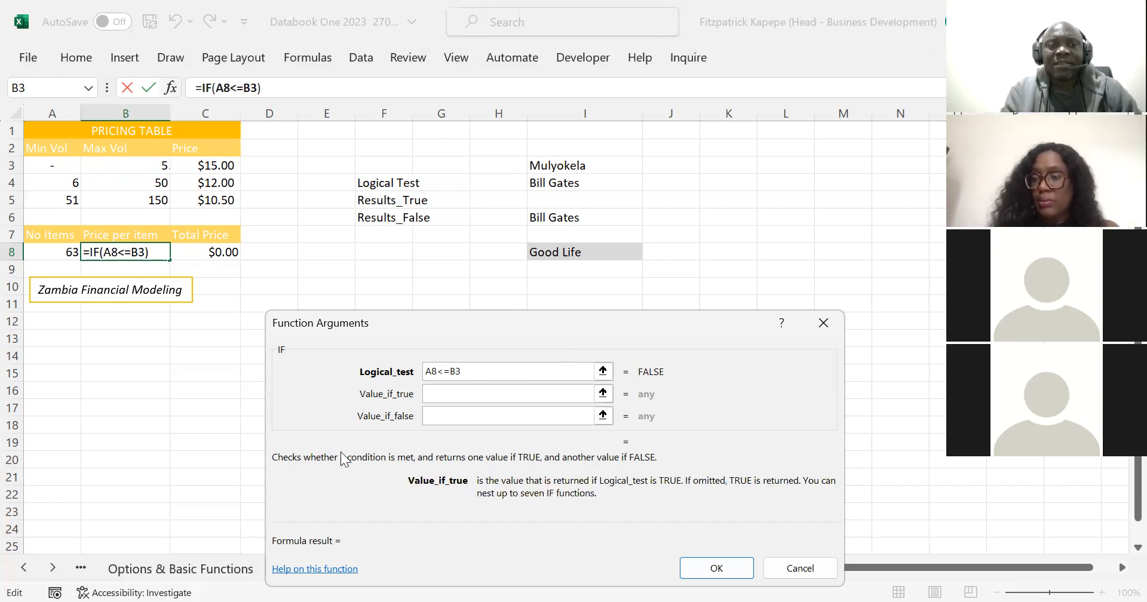
click(219, 163)
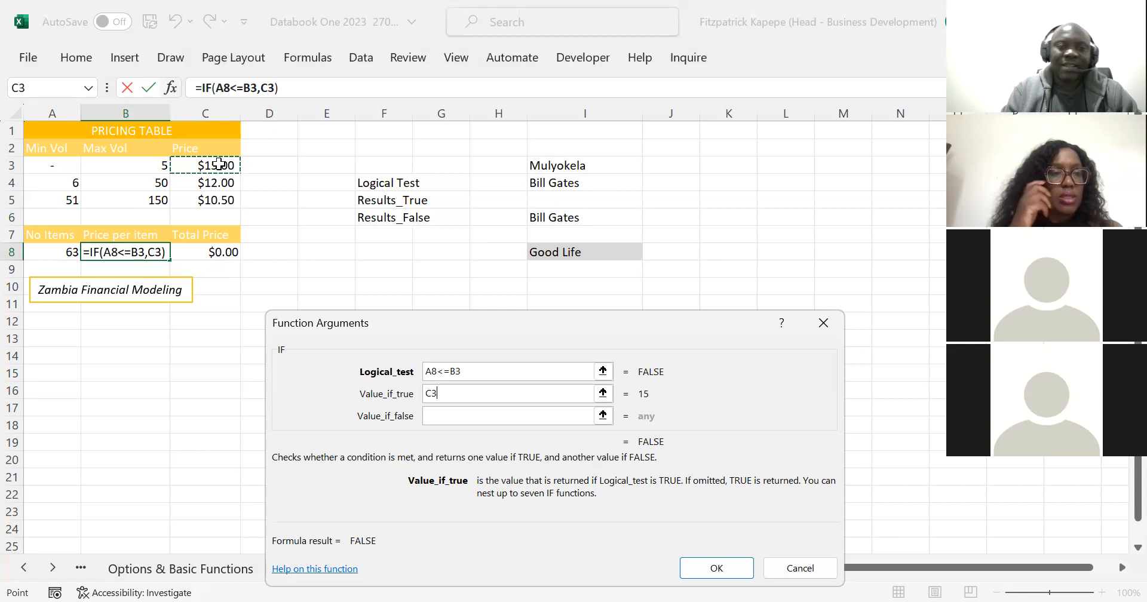
click(439, 416)
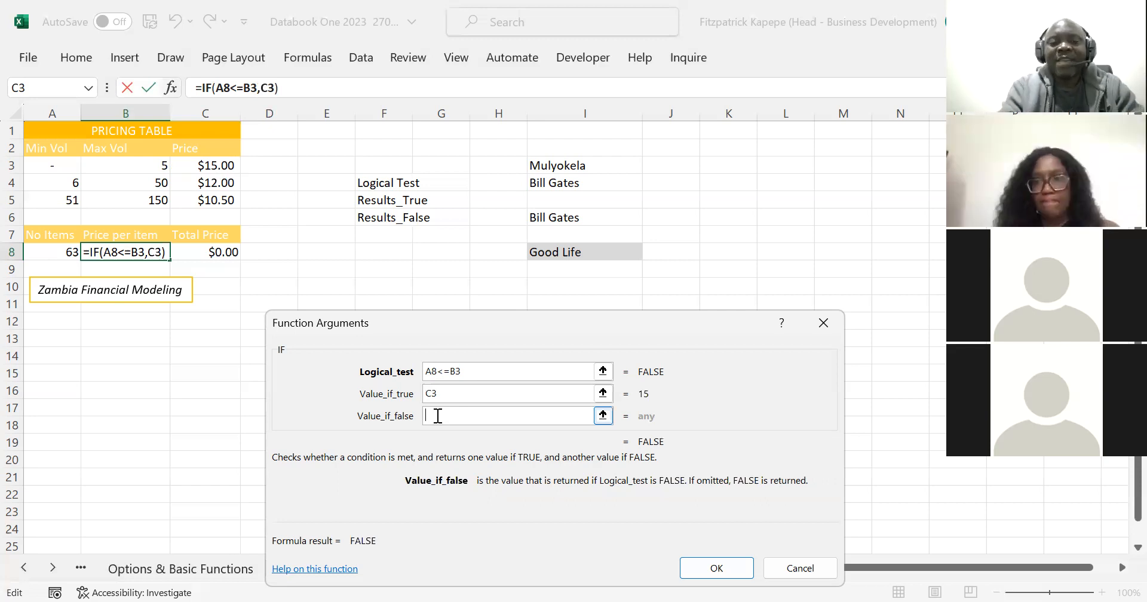
text(if()
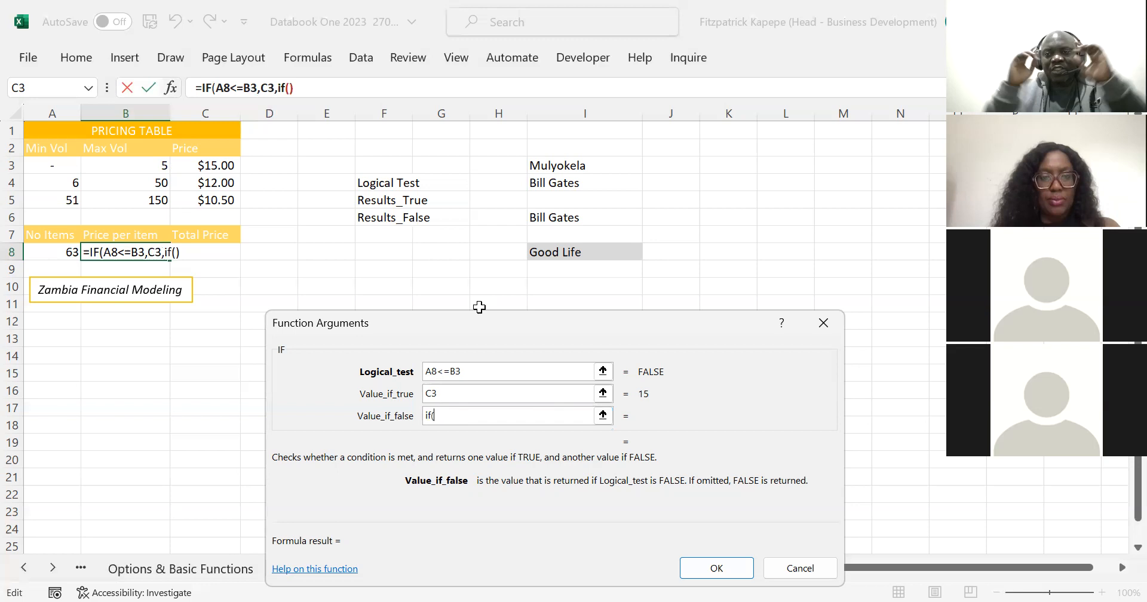
click(292, 88)
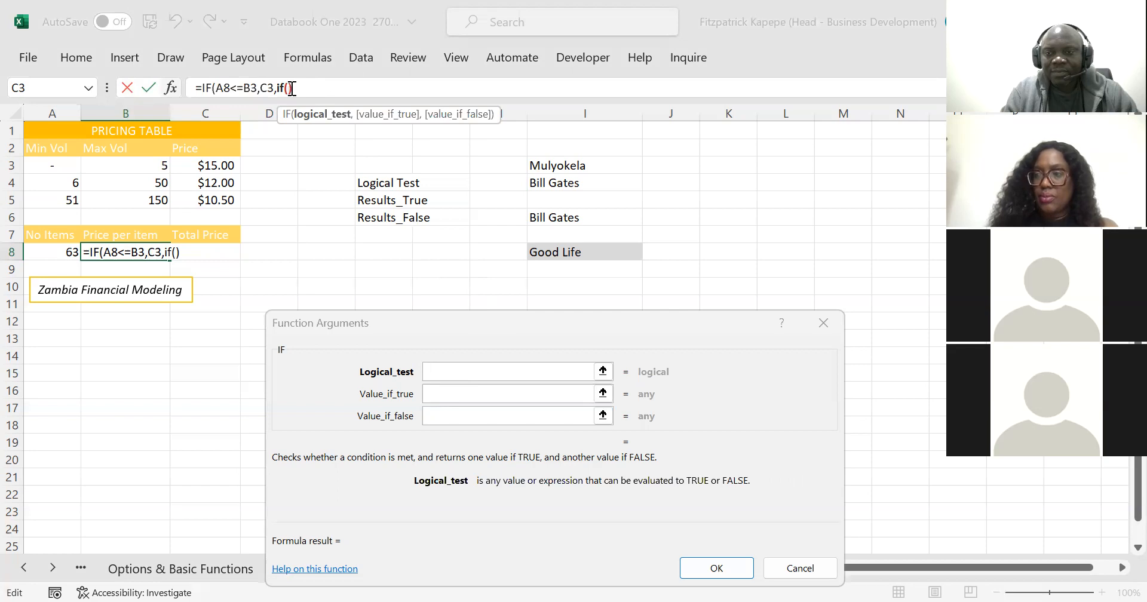
Set the nested IF's logical test to A8<=B4.
click(455, 372)
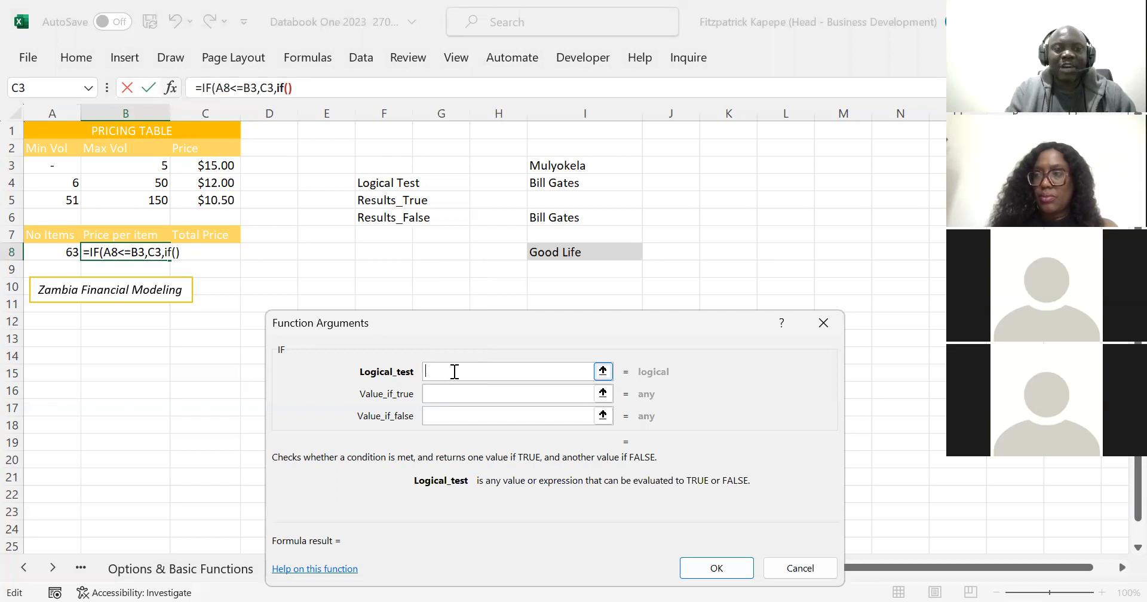
click(58, 247)
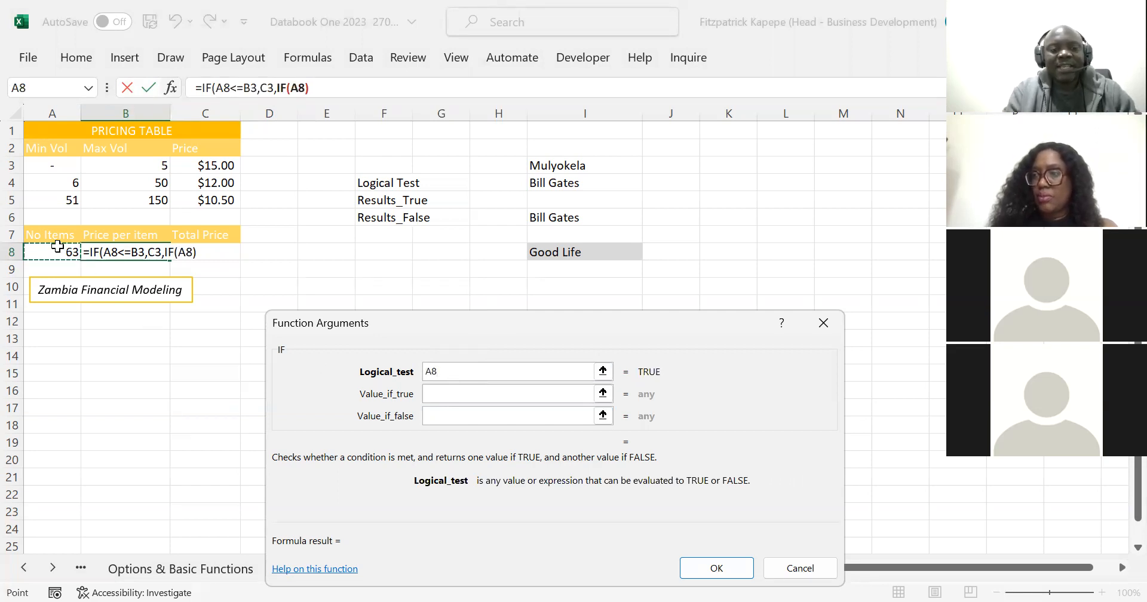
text(>)
key(BackSpace)
text(<=)
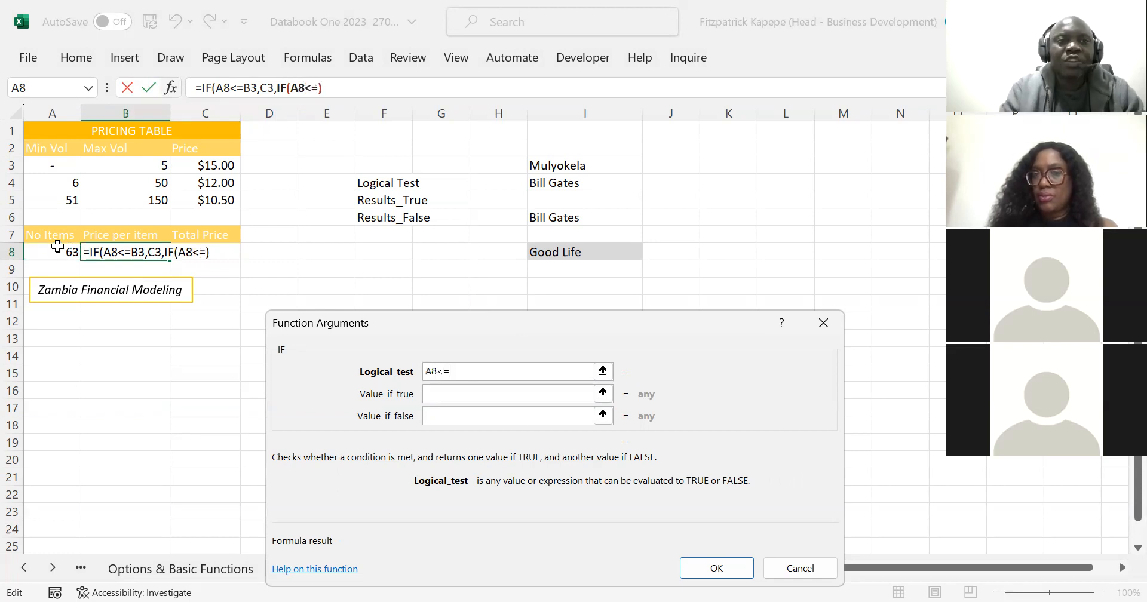
click(155, 183)
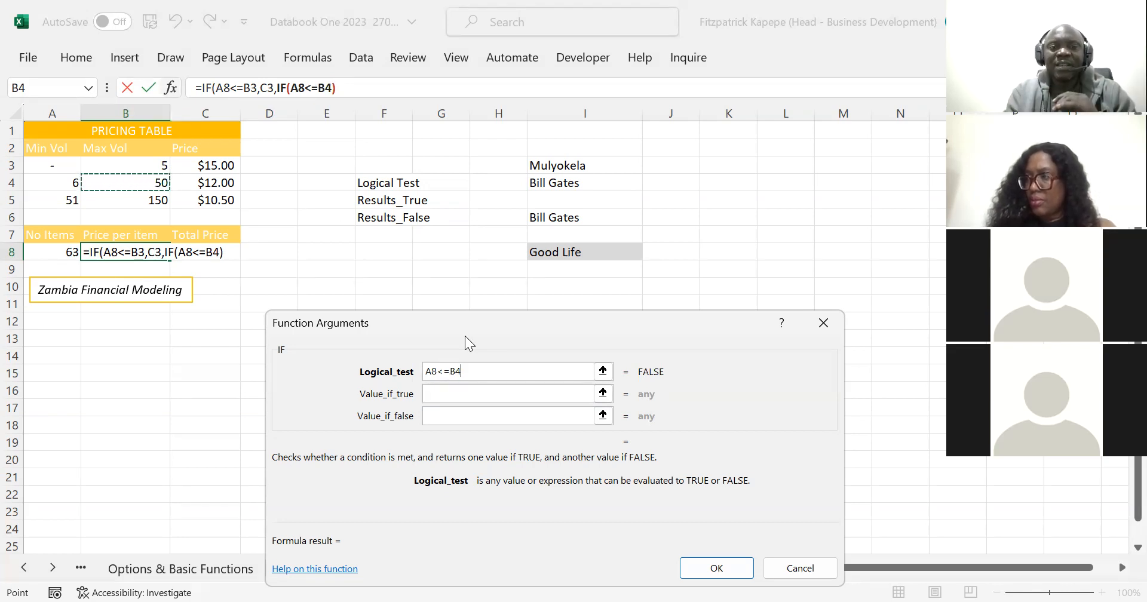
Set the nested IF's value if true to C4 and its value if false to C5.
click(458, 390)
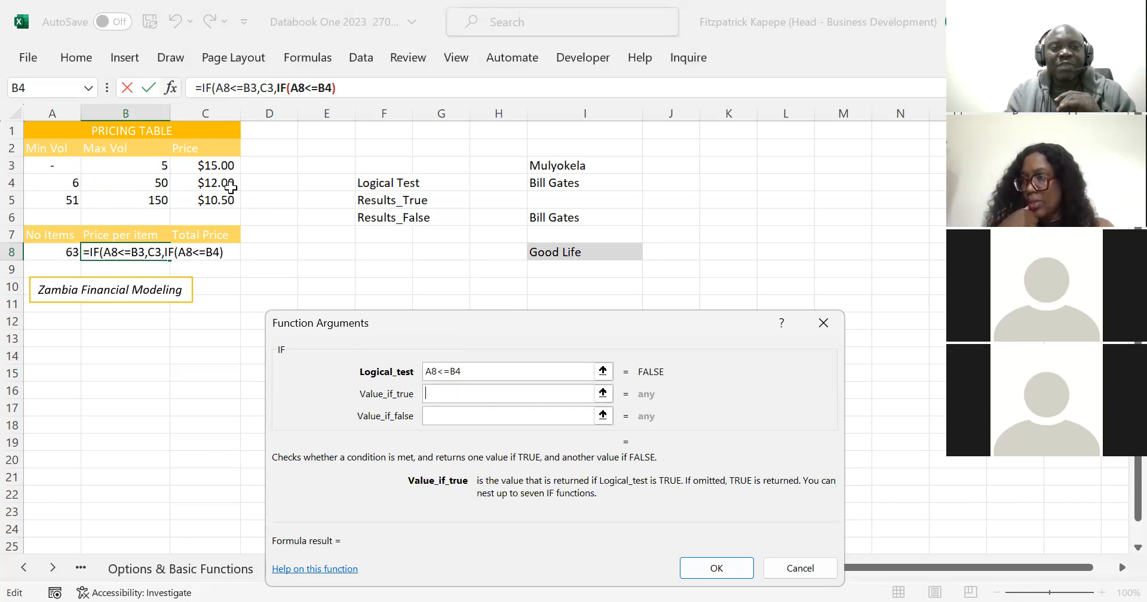
click(219, 180)
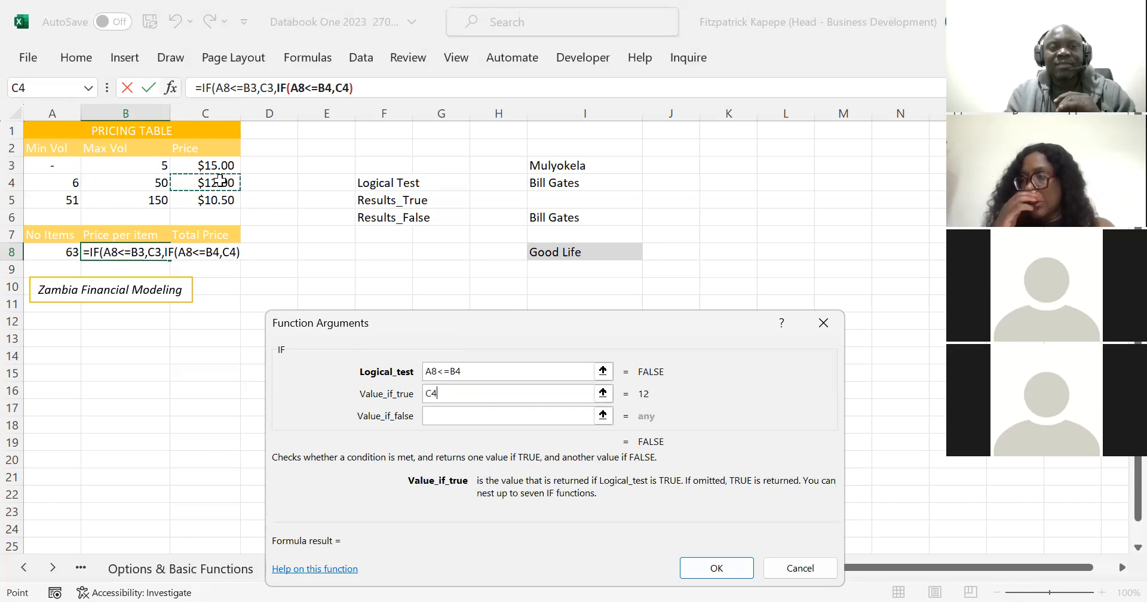
click(479, 414)
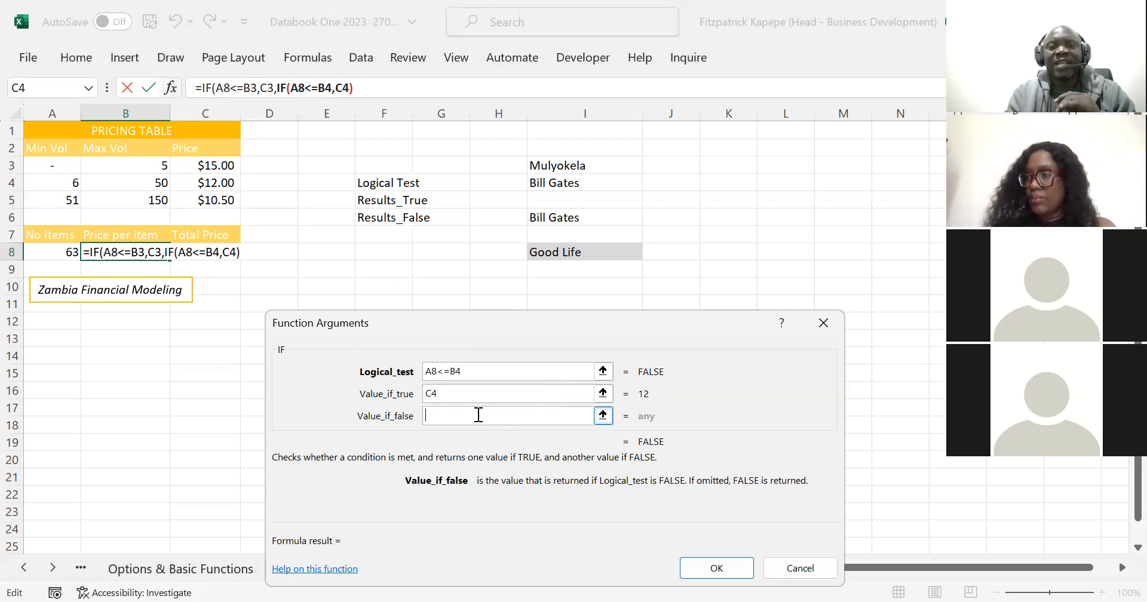
click(220, 196)
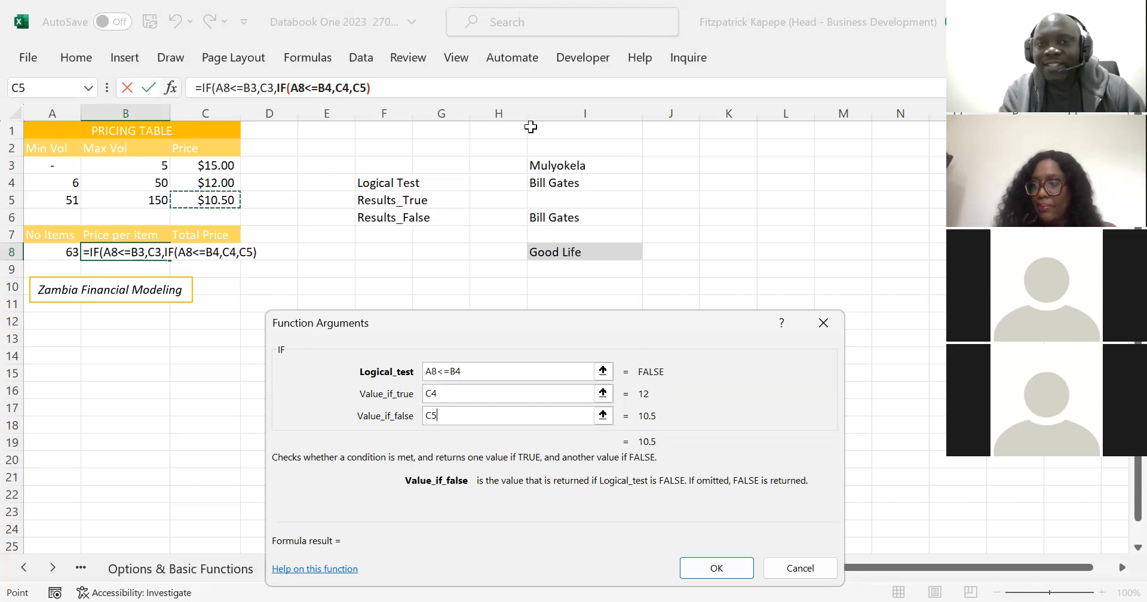
Add the outer IF's closing parenthesis to the nested formula in B8 and accept it.
click(376, 87)
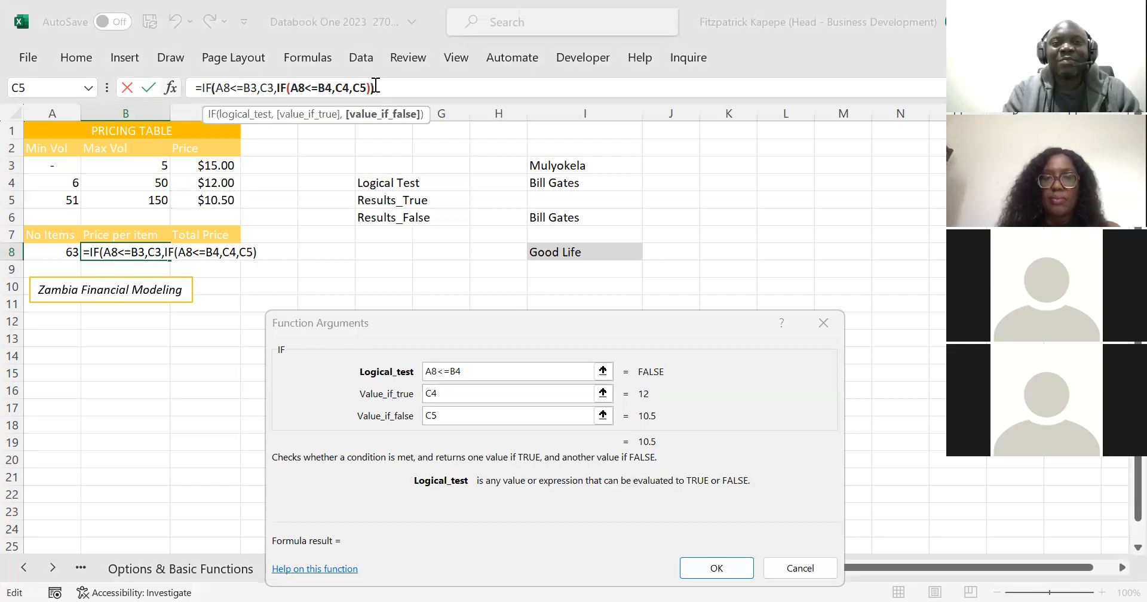
text())
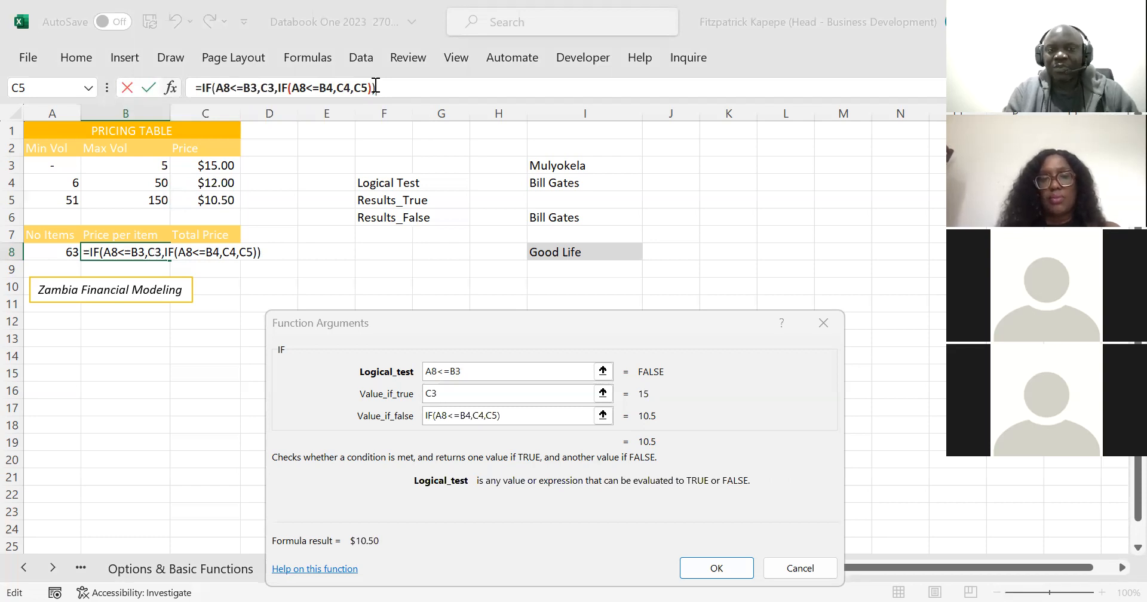
click(716, 568)
click(99, 405)
Test the nested IF by entering 3, 5, 10 and 60 in turn as the number of items in A8.
click(52, 247)
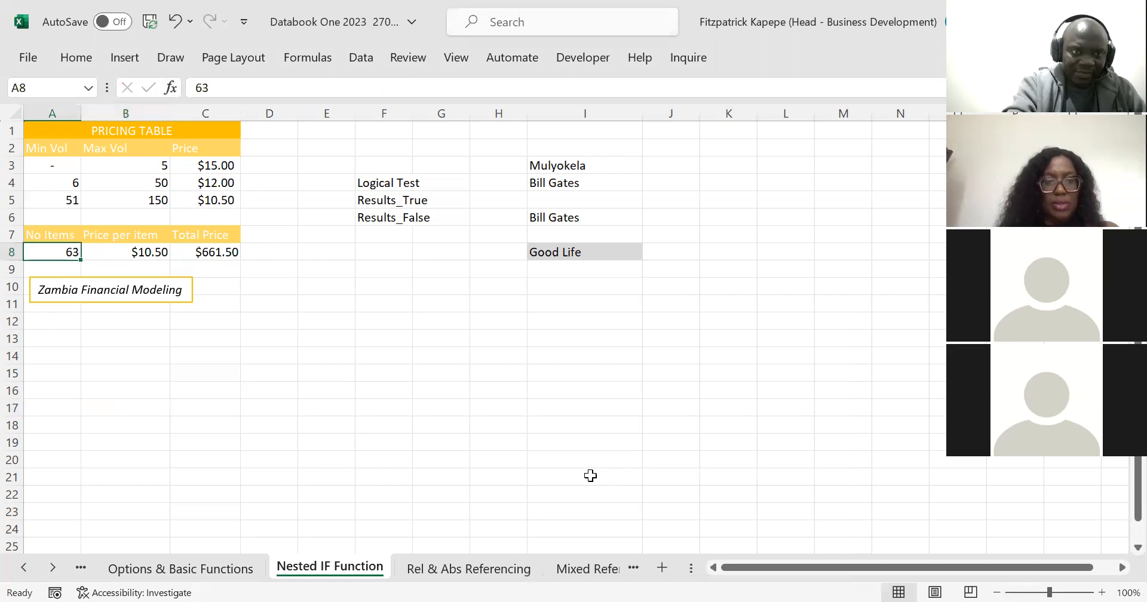
text(3)
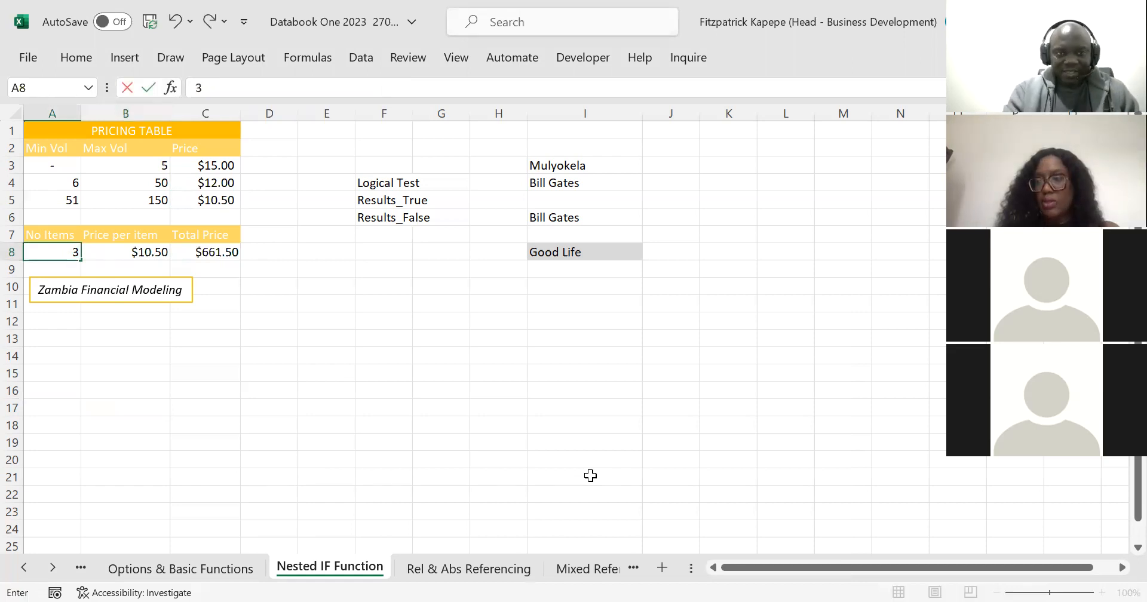
key(Return)
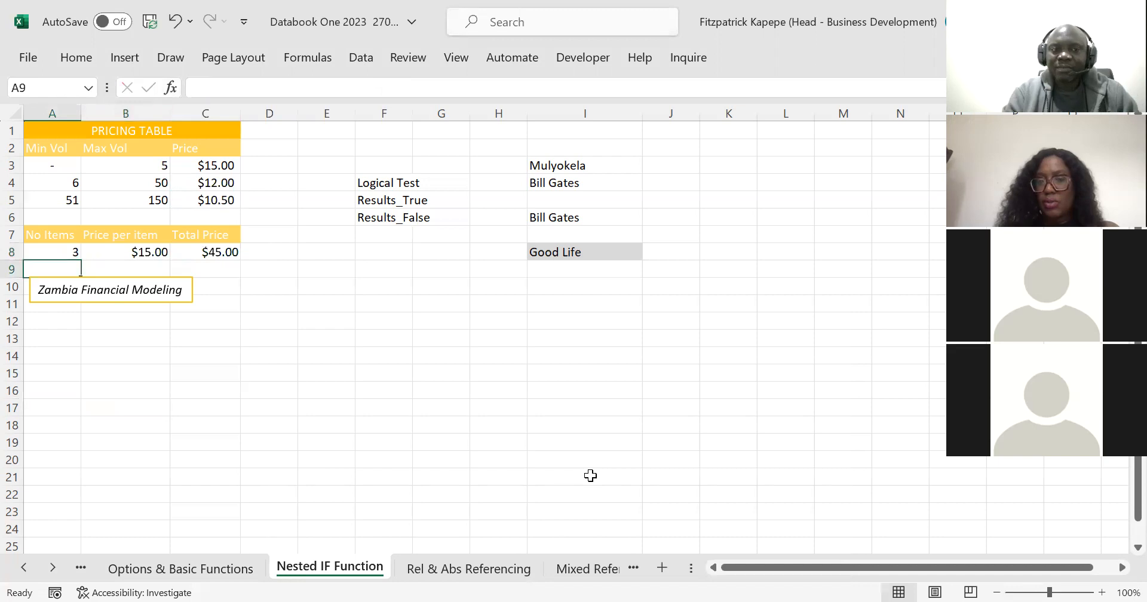
key(Up)
text(5)
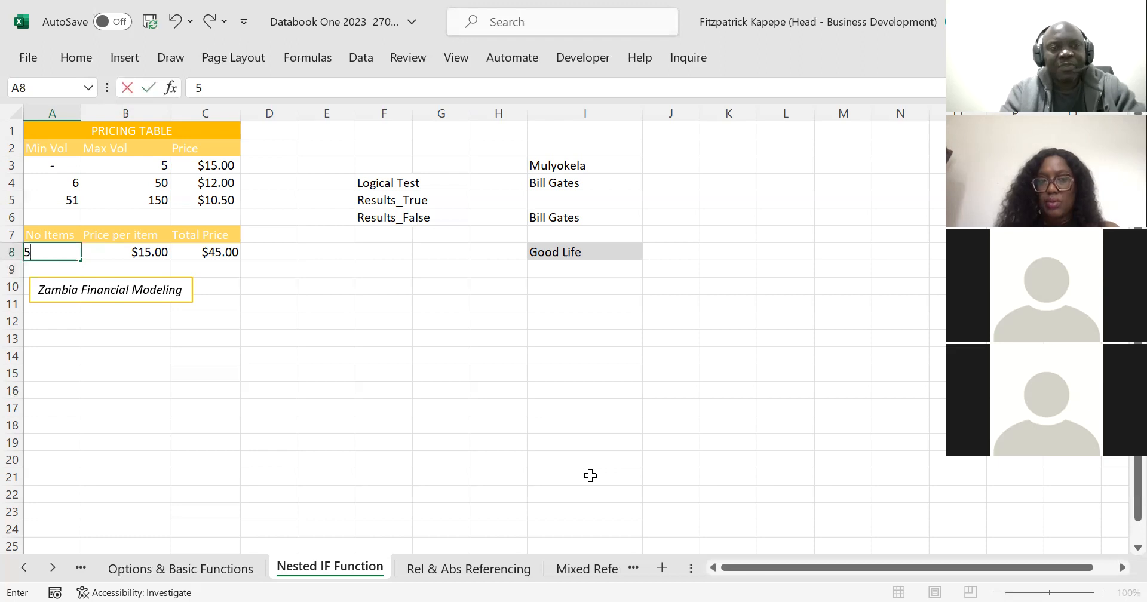
key(Return)
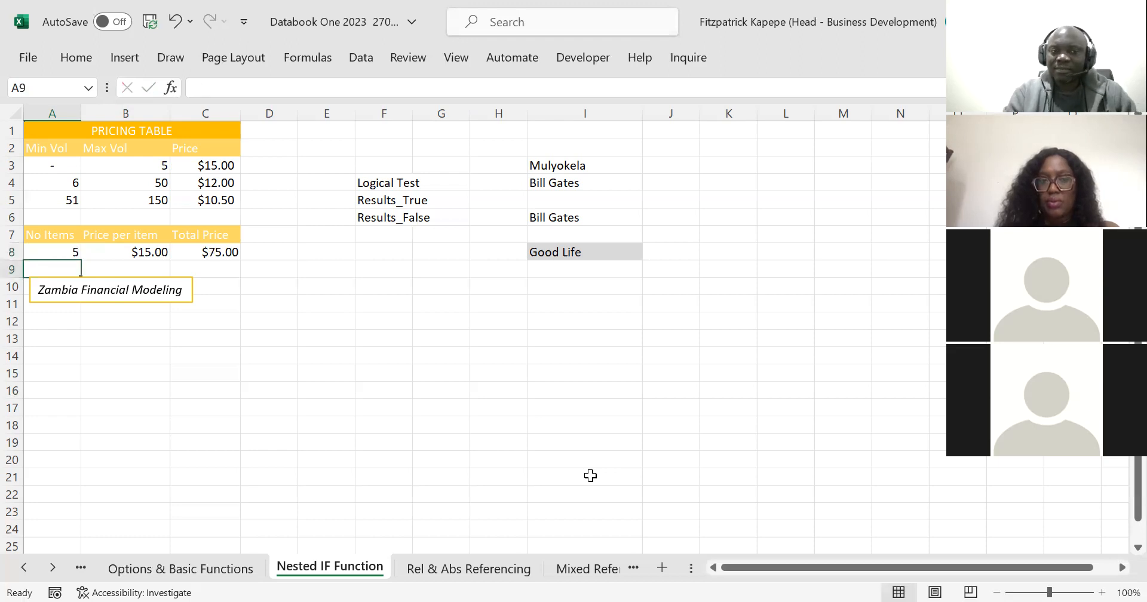
key(Up)
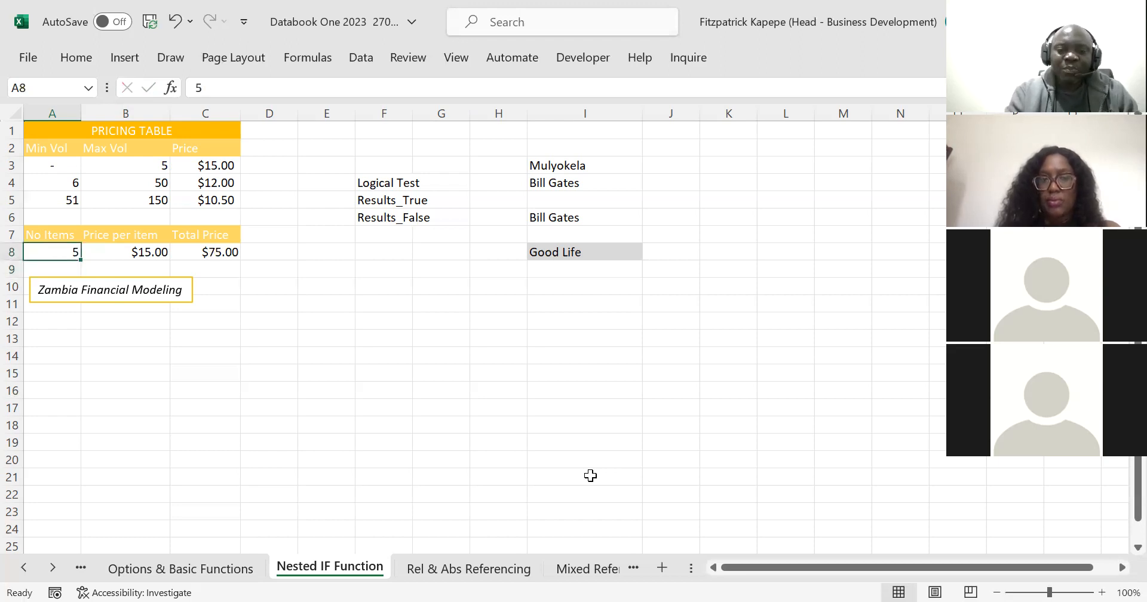
text(10)
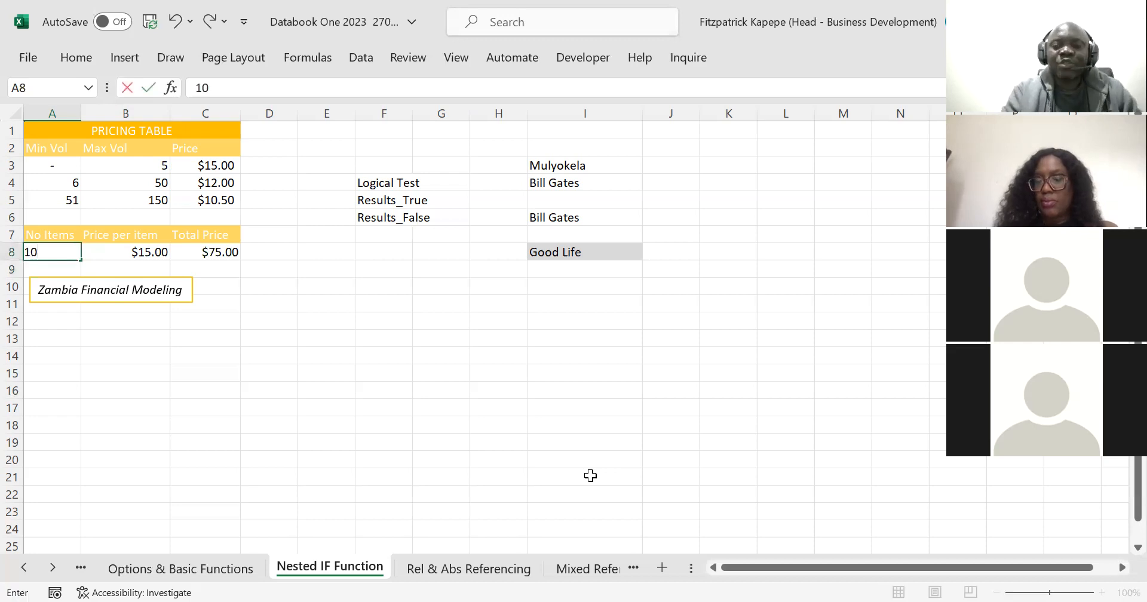
key(Return)
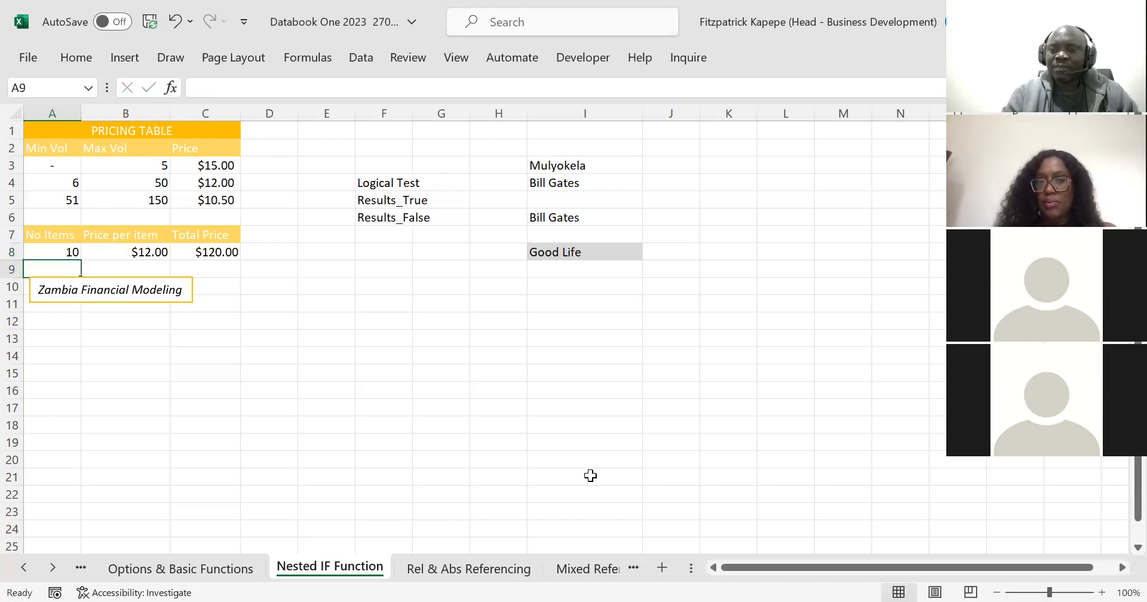
key(Up)
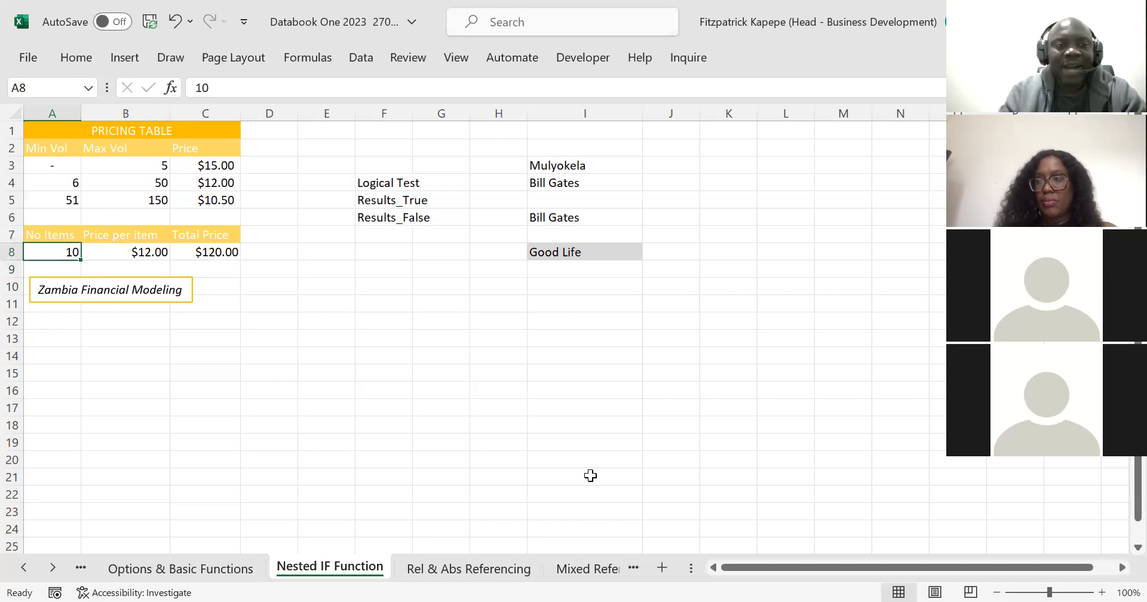
text(60)
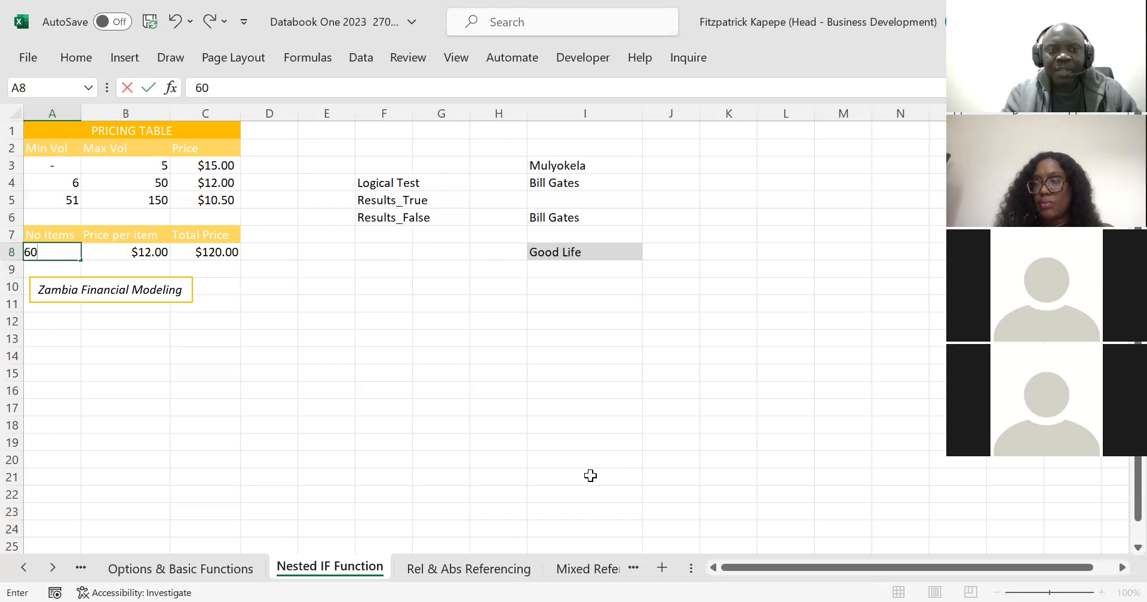
key(Return)
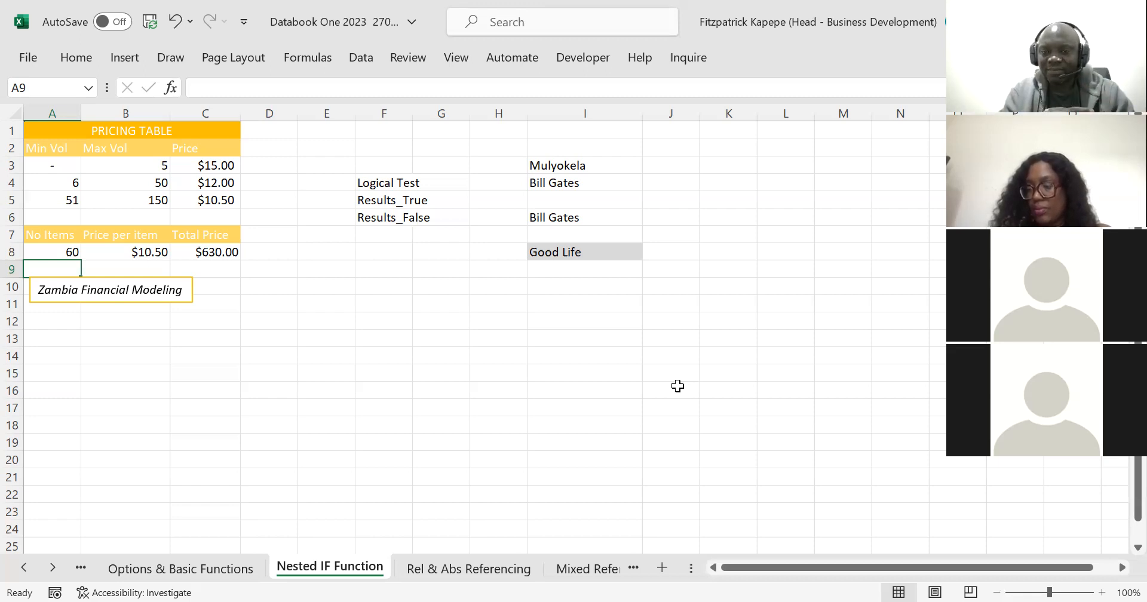
Switch to the Rel & Abs Referencing sheet and enter the text $$$$ in H9.
click(459, 569)
click(437, 195)
click(133, 147)
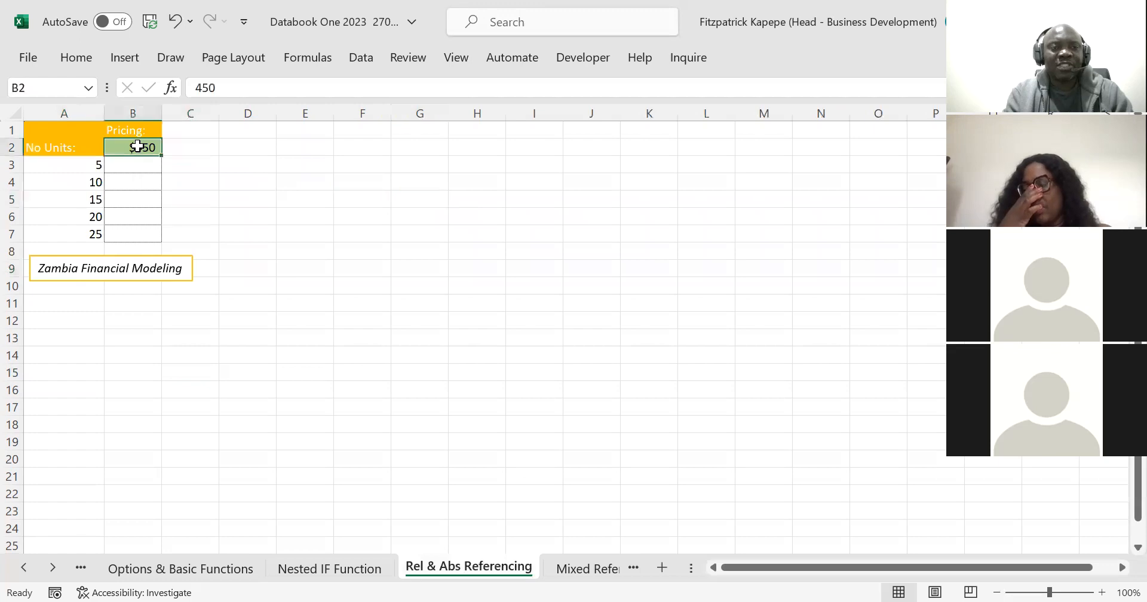
click(488, 271)
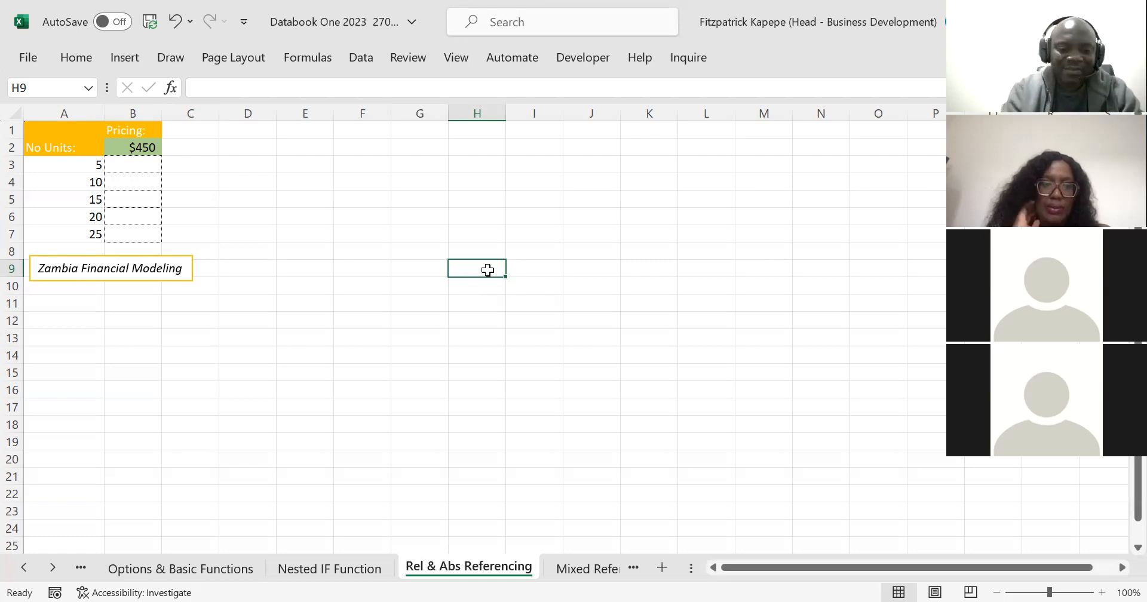
text($$$$)
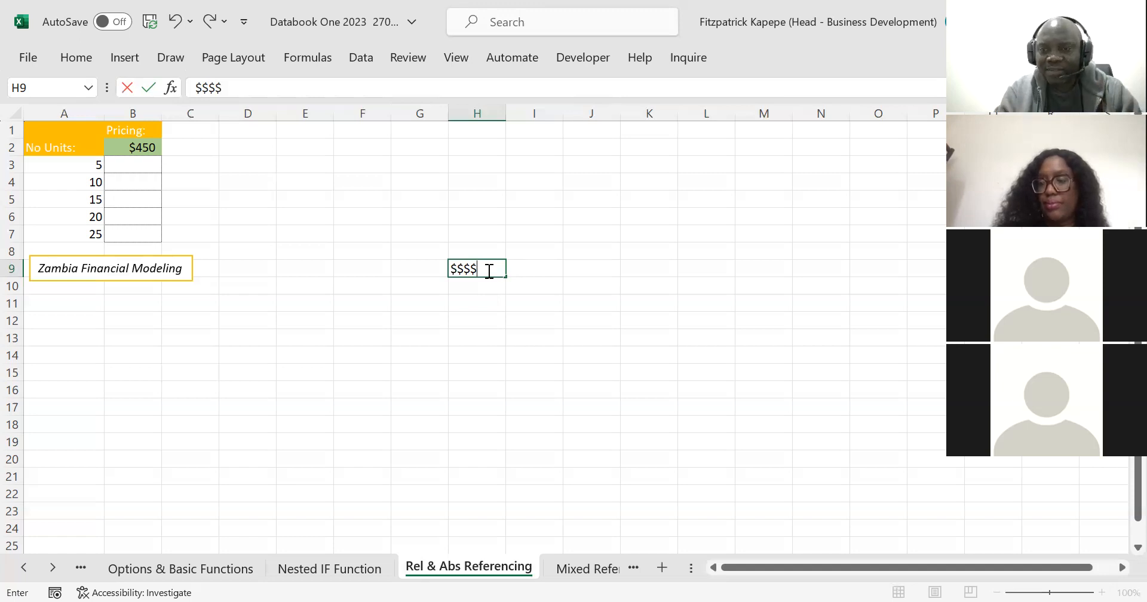
key(Up)
Enter the sample reference $E5 as text in H6.
key(Up)
key(Up)
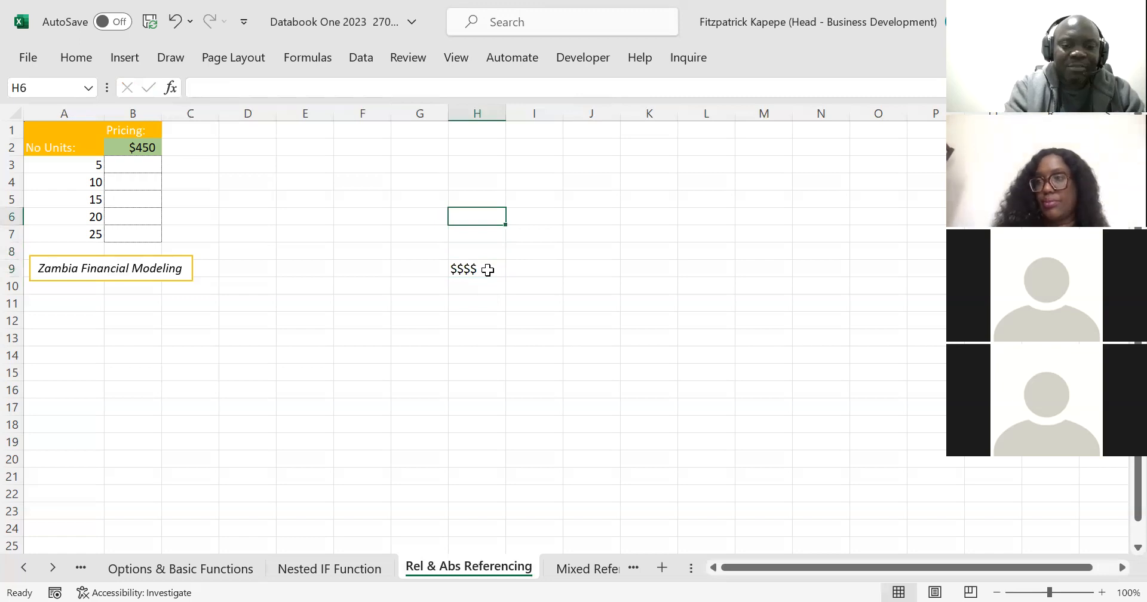
text($)
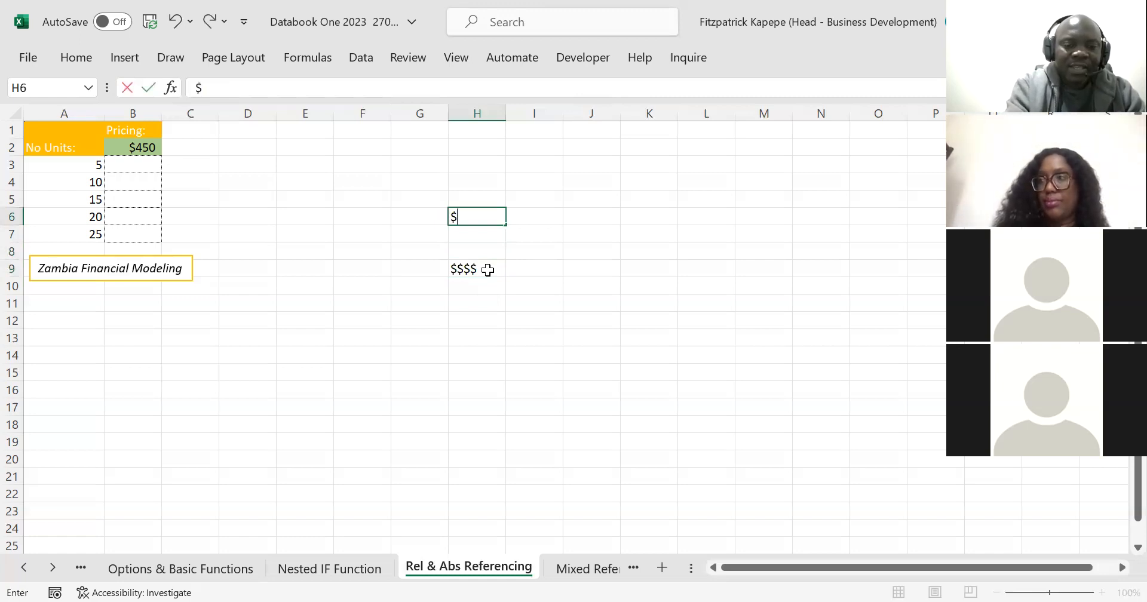
text(E5)
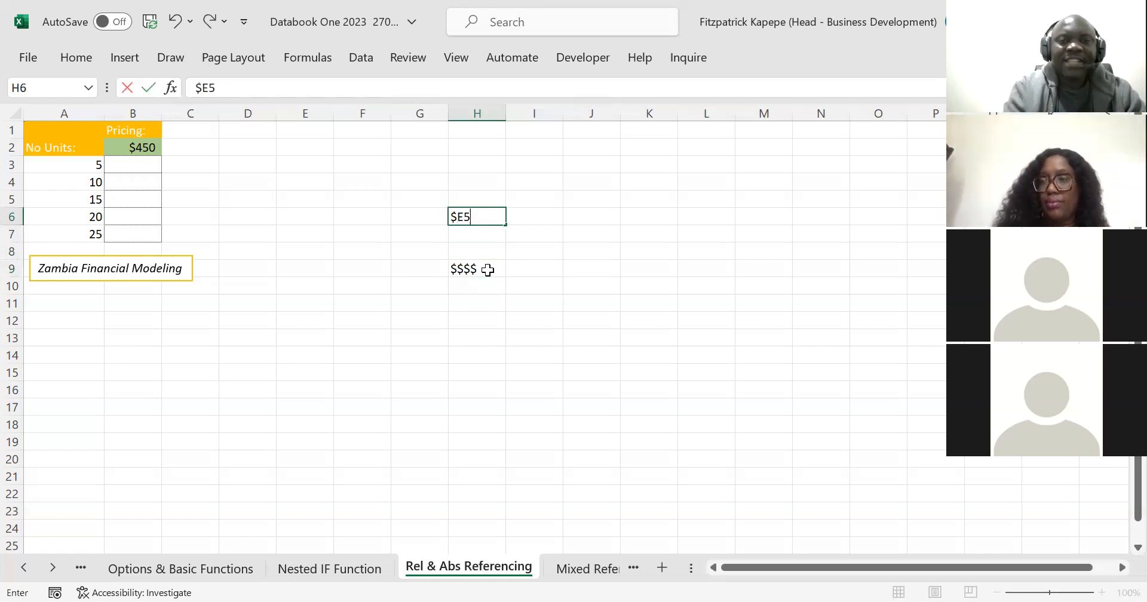
click(508, 237)
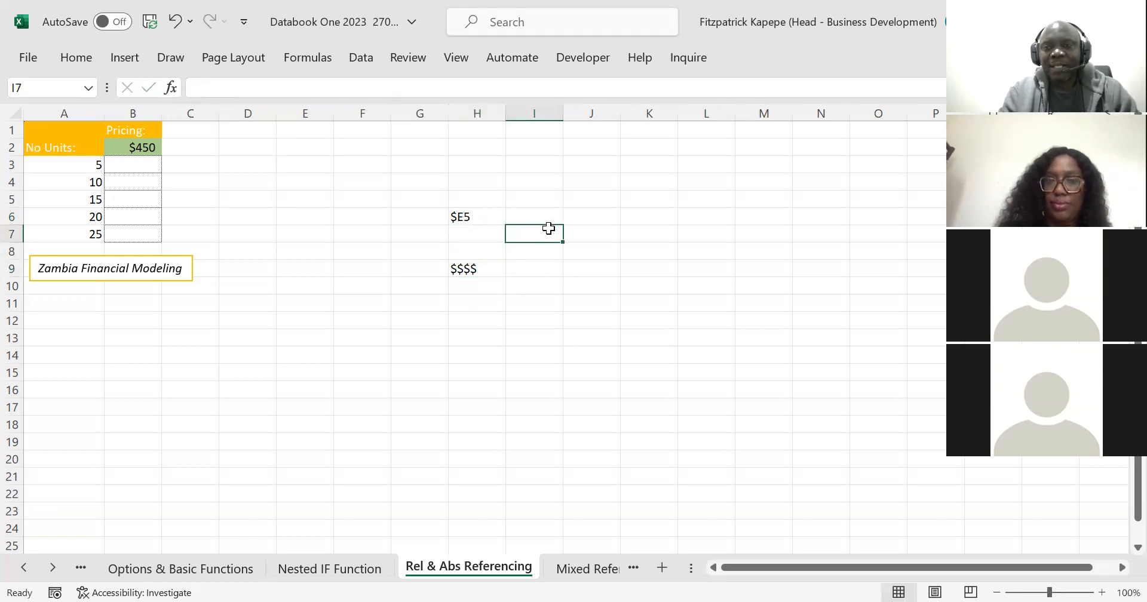
Describe the $E5 reference with the text "Locking a column" in I6.
click(541, 204)
click(534, 213)
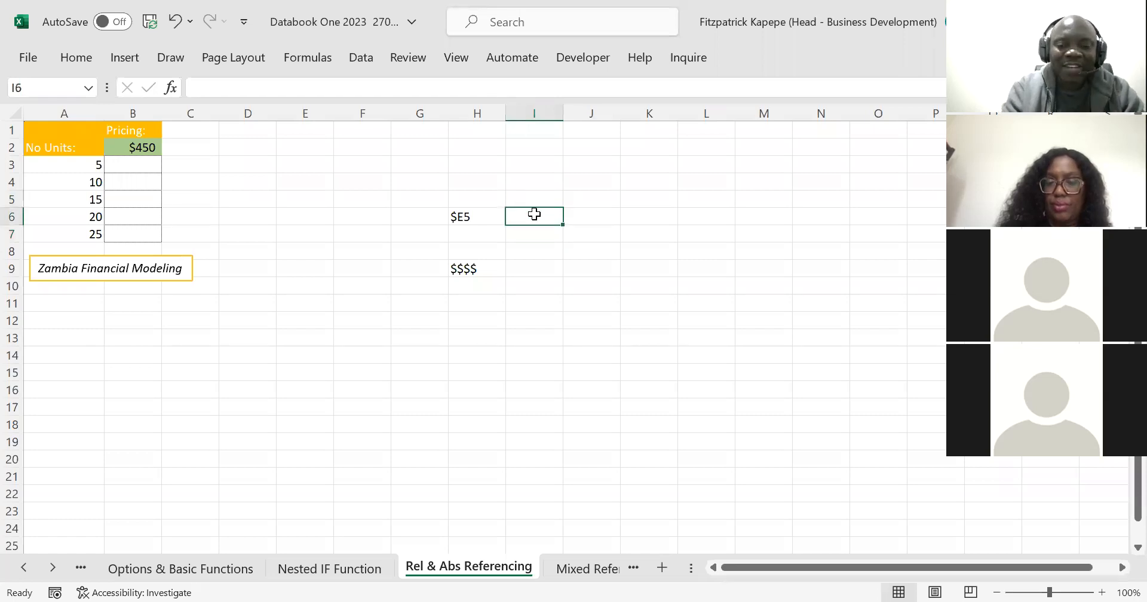
text(Lockin)
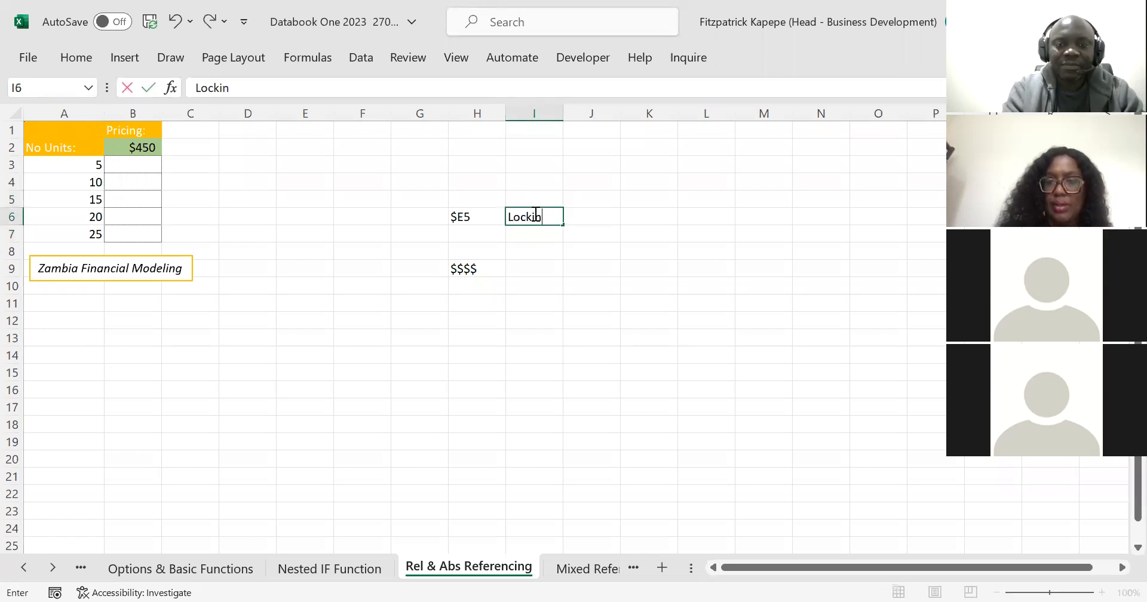
text(g a)
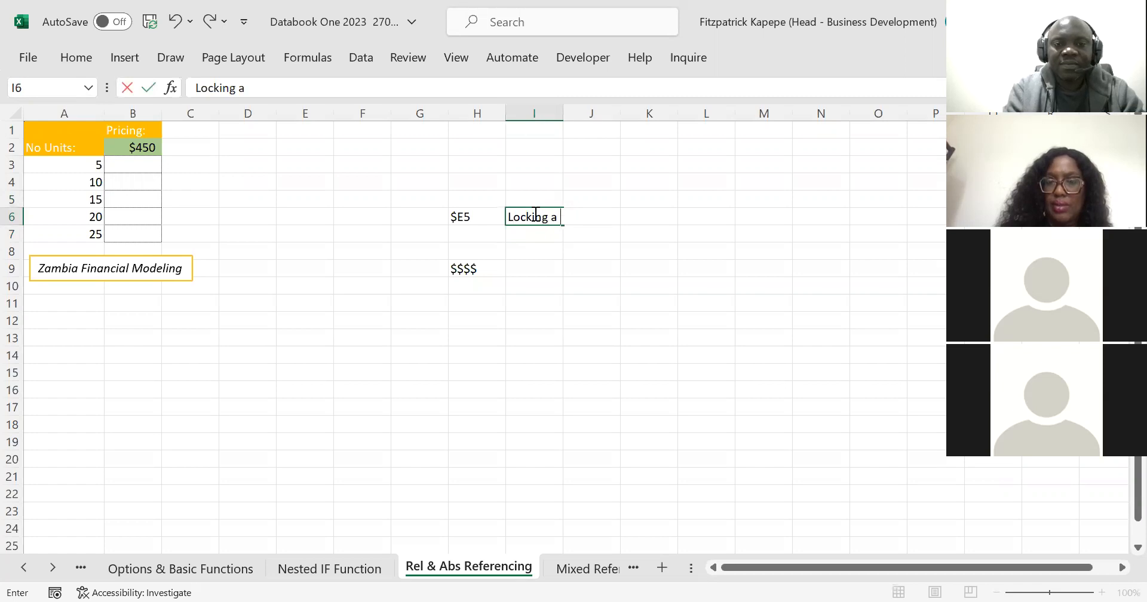
text( column)
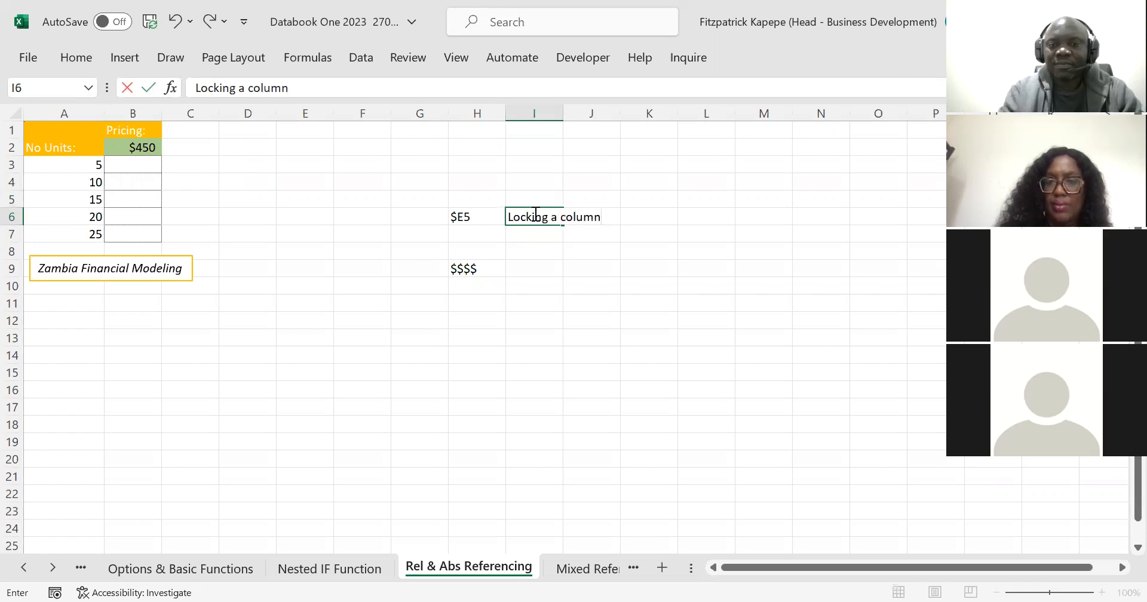
key(Return)
Enter the sample reference E$5 in H7 and describe it as "Locking a row" in I7.
key(Left)
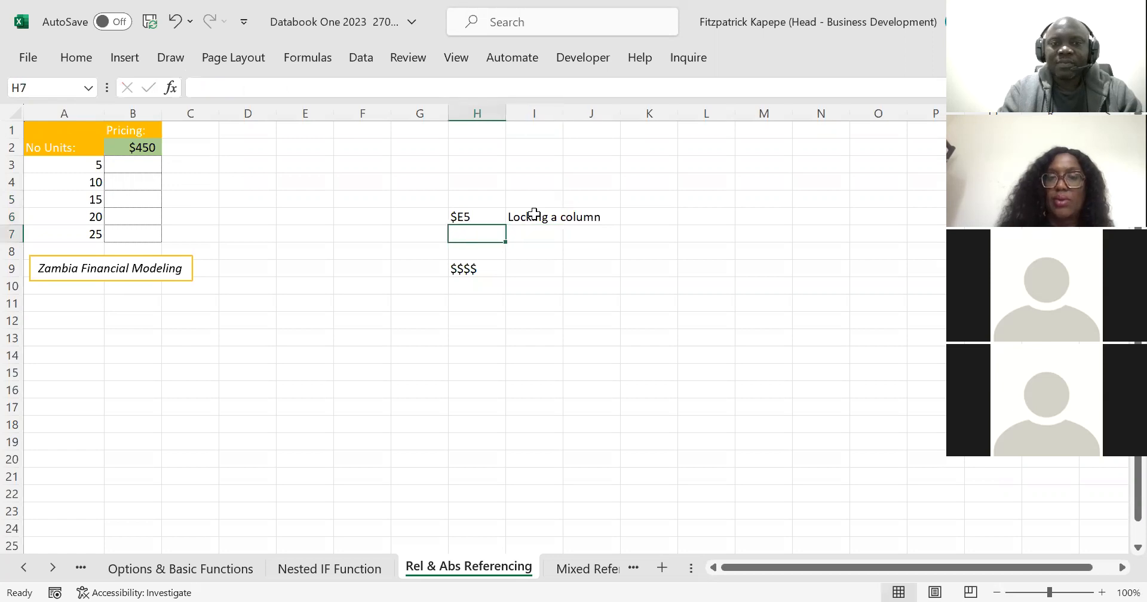
text(E)
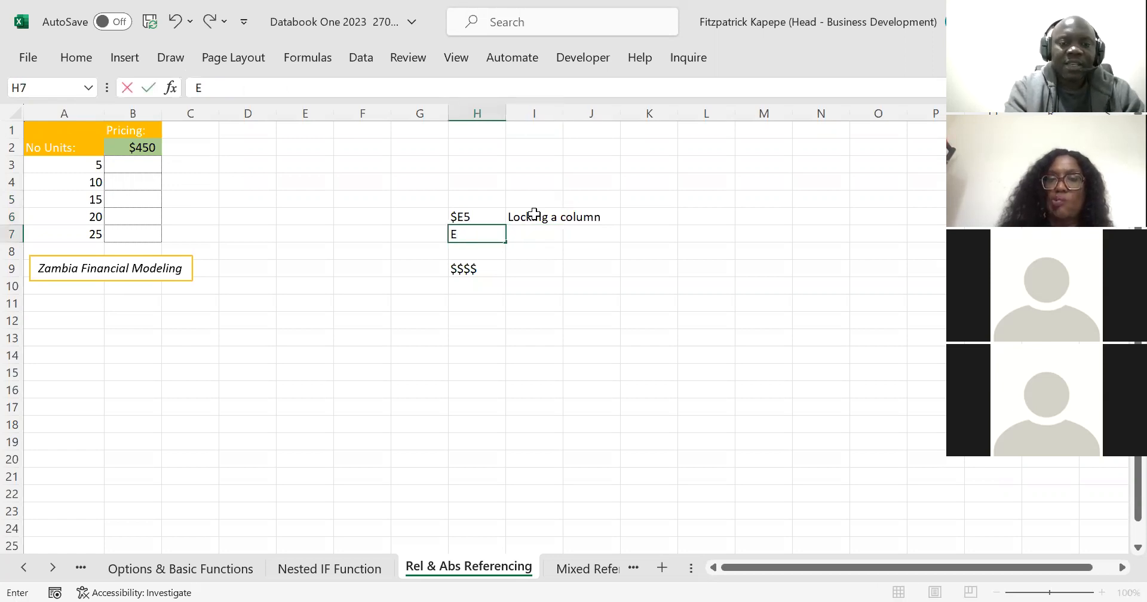
text($5)
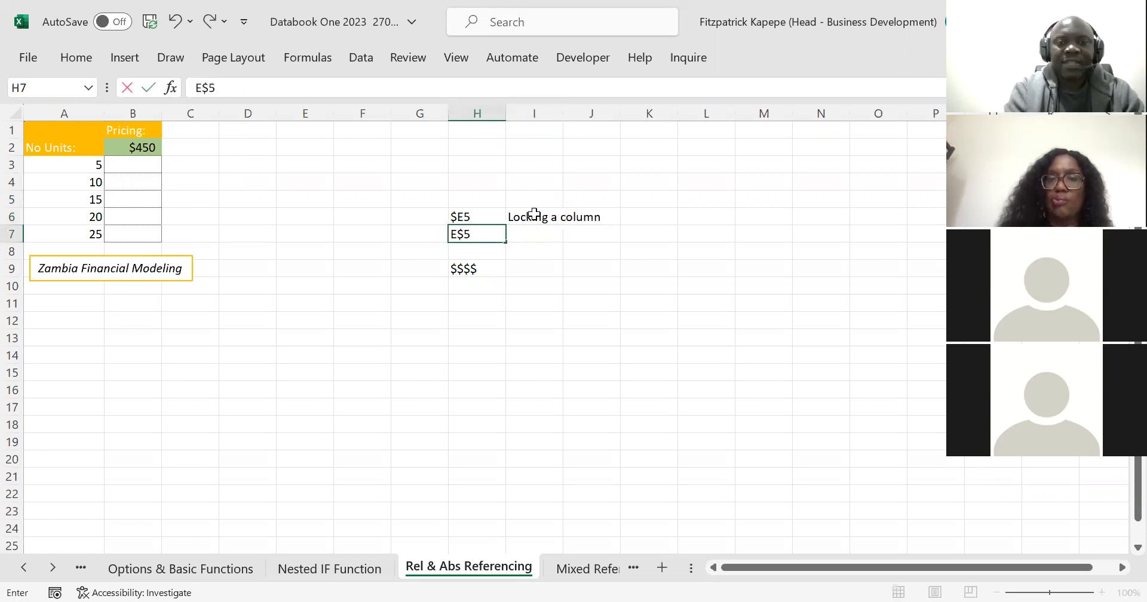
key(Right)
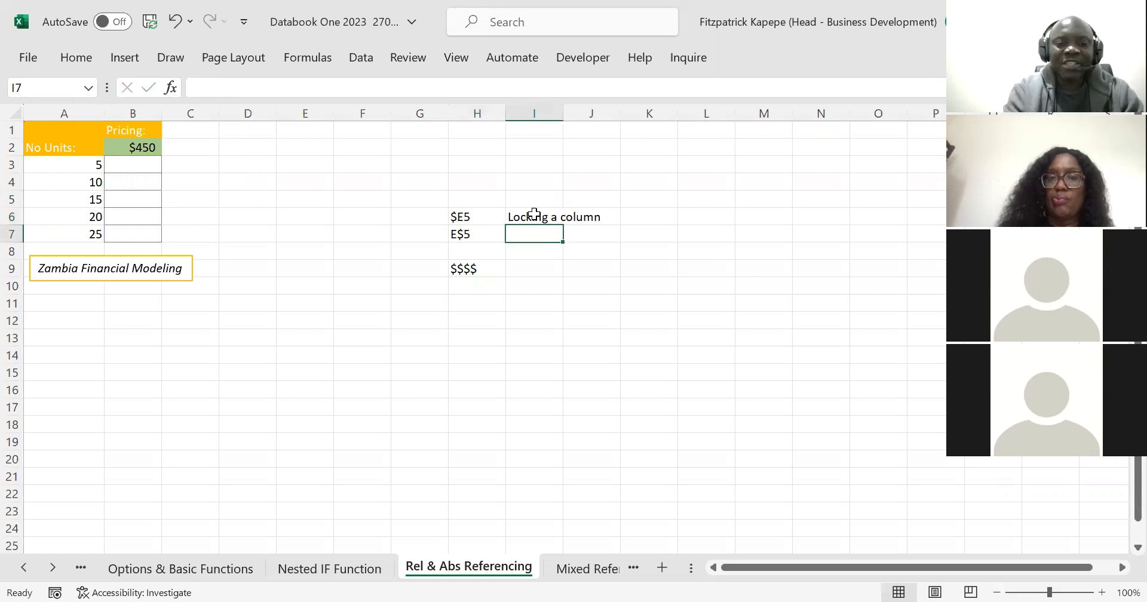
text(Locking )
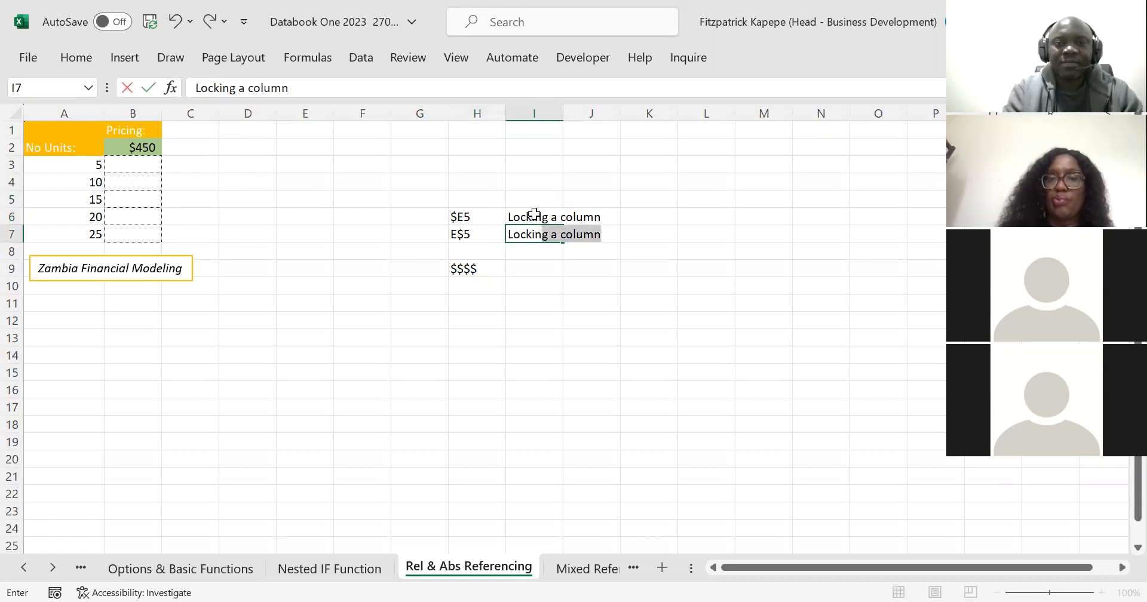
text(a row)
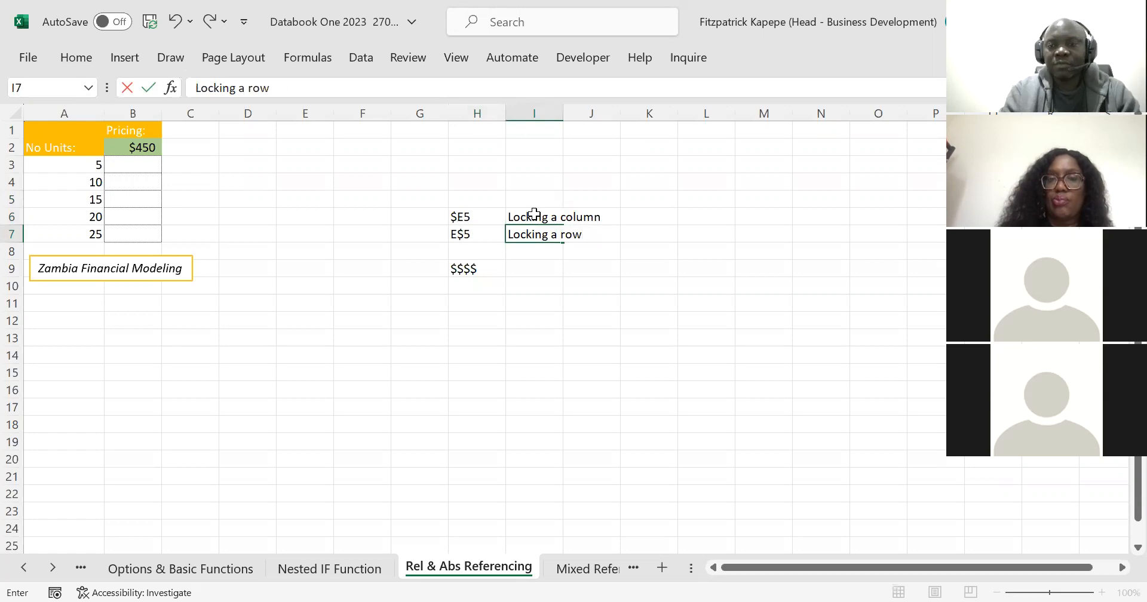
key(Return)
Enter the sample reference $E$5 as text in H8.
key(Left)
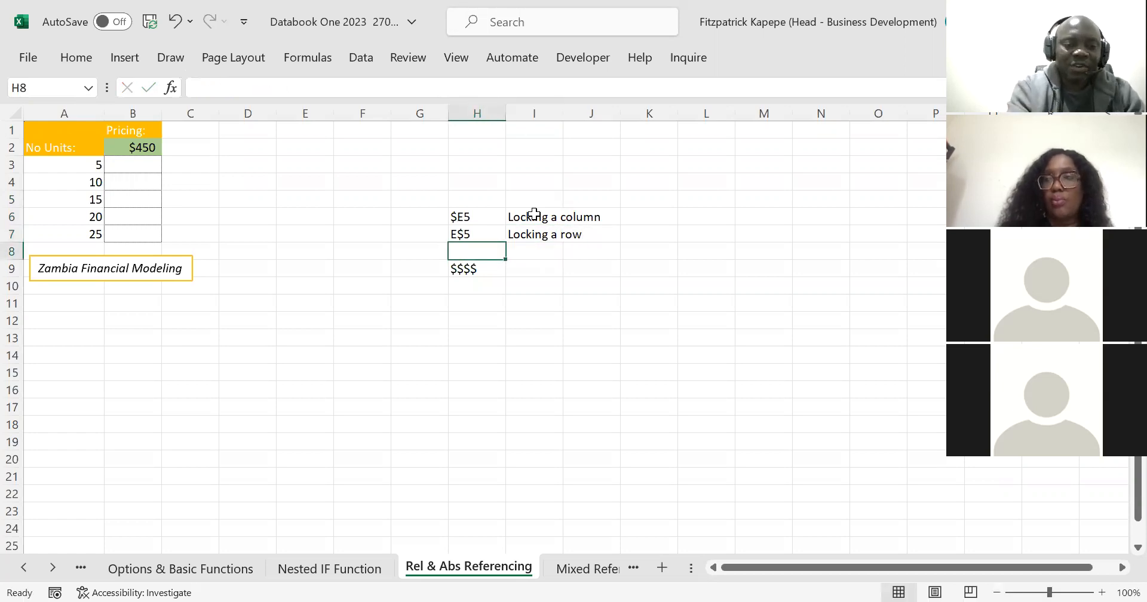
text($)
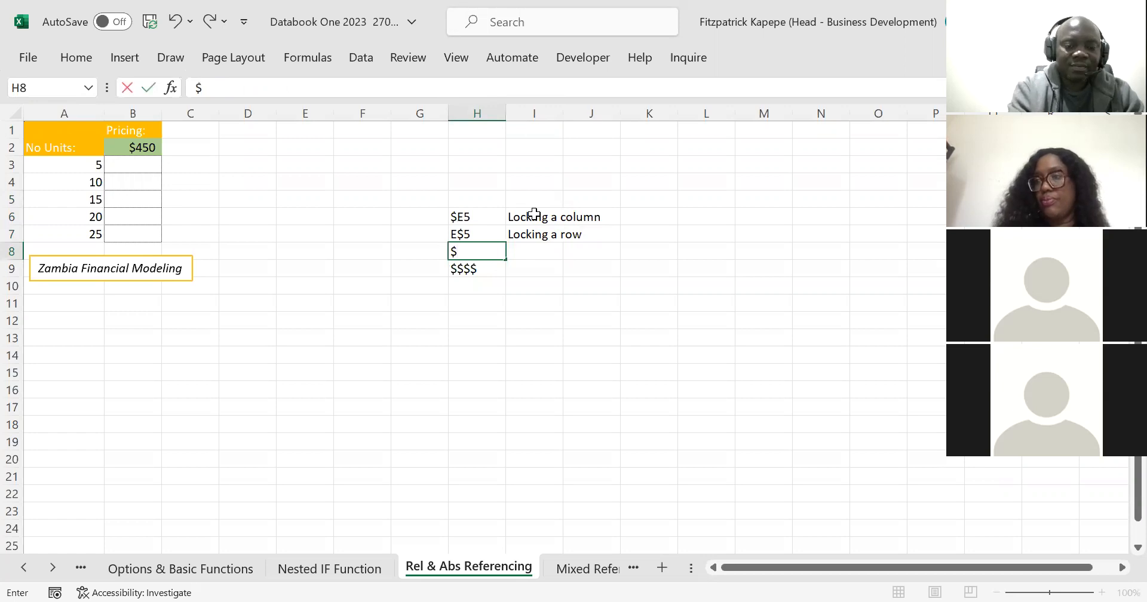
text(e5)
key(BackSpace)
key(BackSpace)
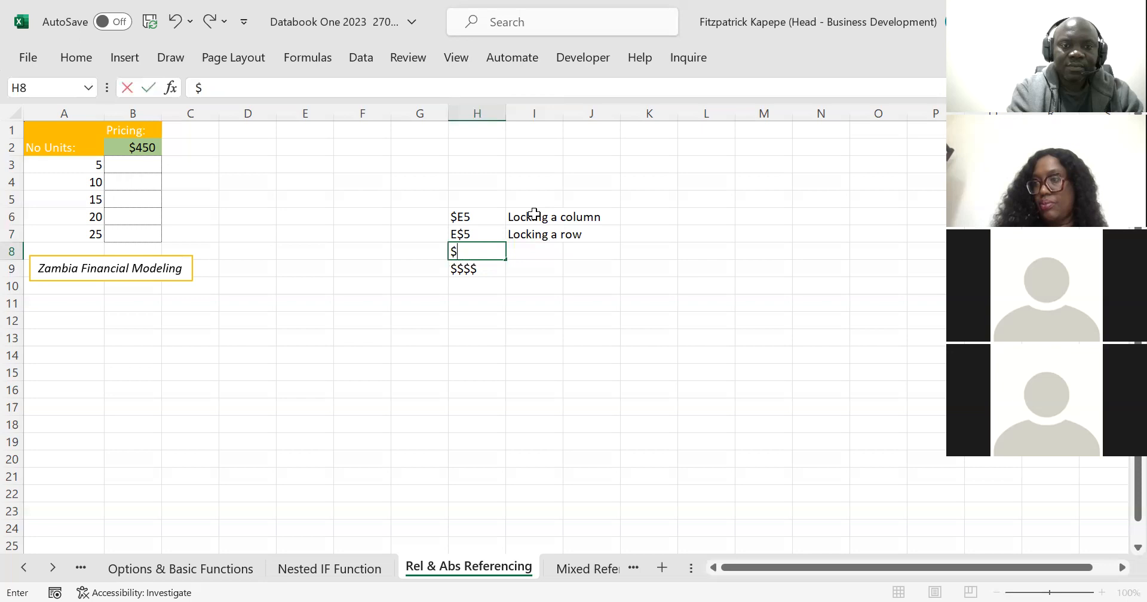
text(E$)
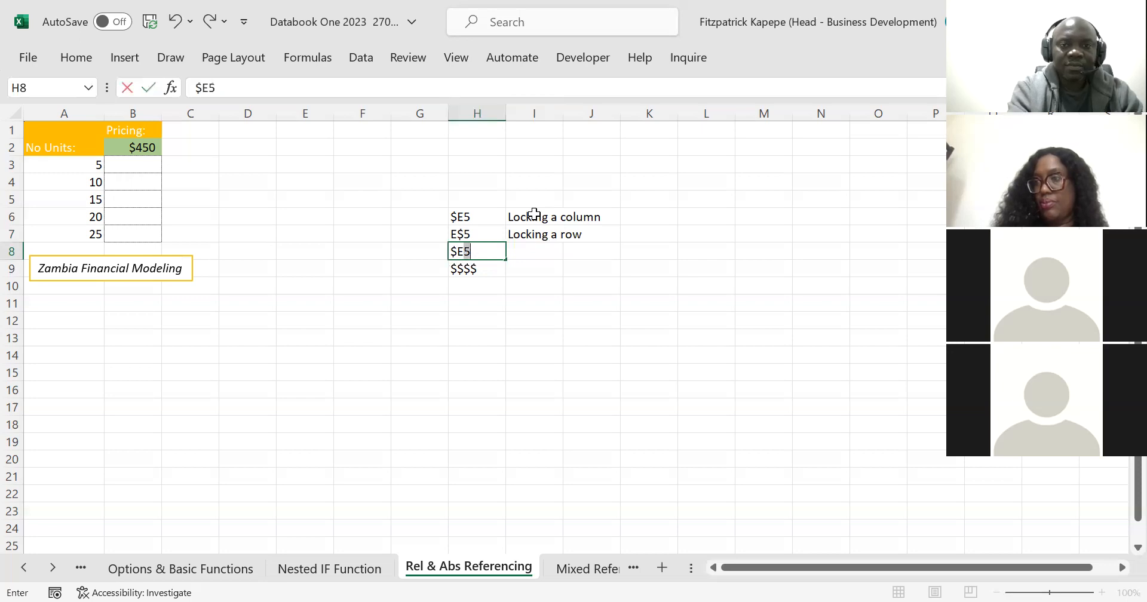
text(5)
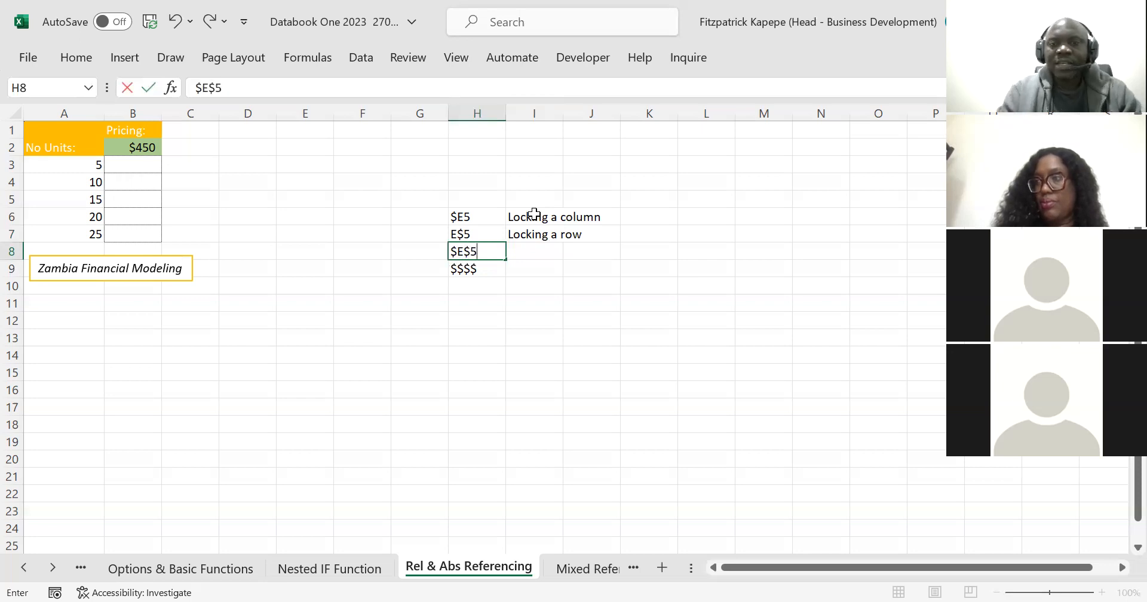
Describe the $E$5 reference with the text "Absolute locking" in I8.
key(Tab)
text(Ab)
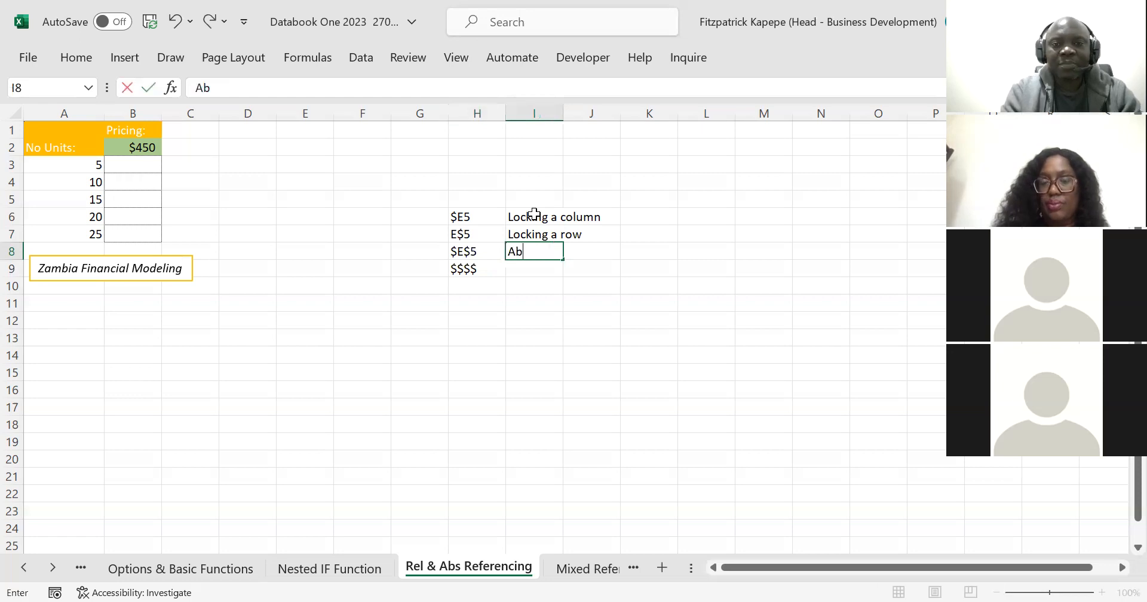
text(solute )
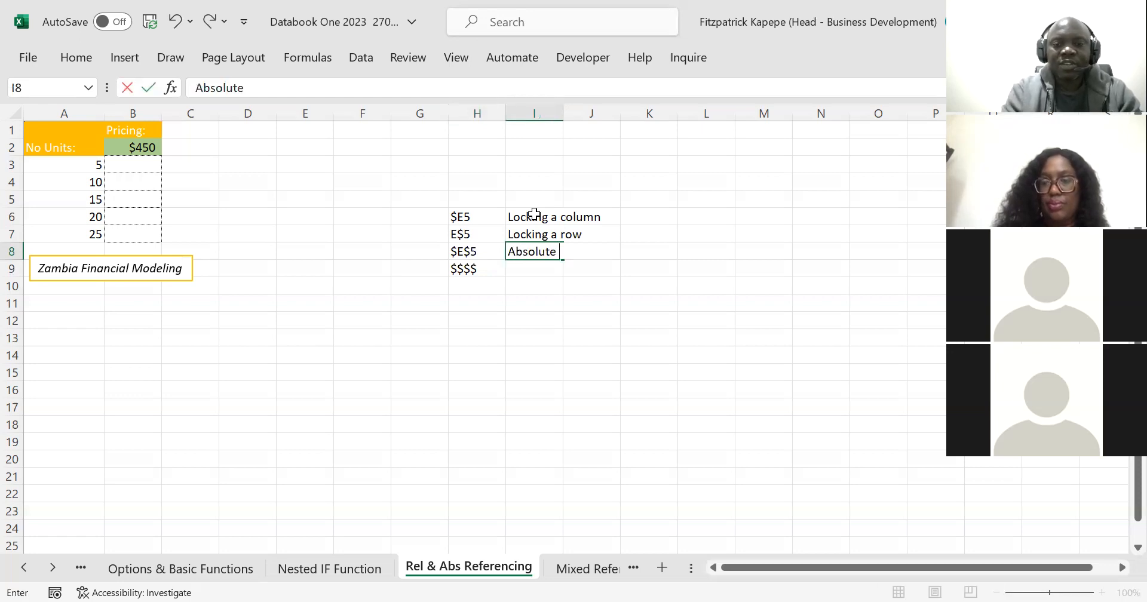
text(locking)
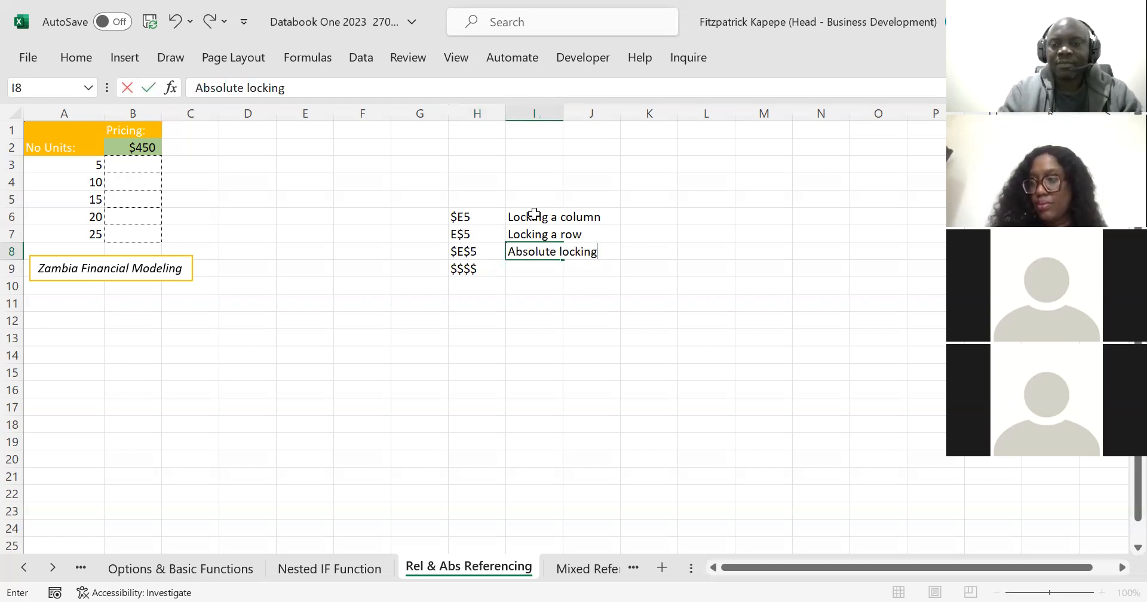
key(Return)
Replace the text in H9 with the sample reference E5 and describe it as "relative referencing" in I9.
key(Down)
key(Left)
key(Up)
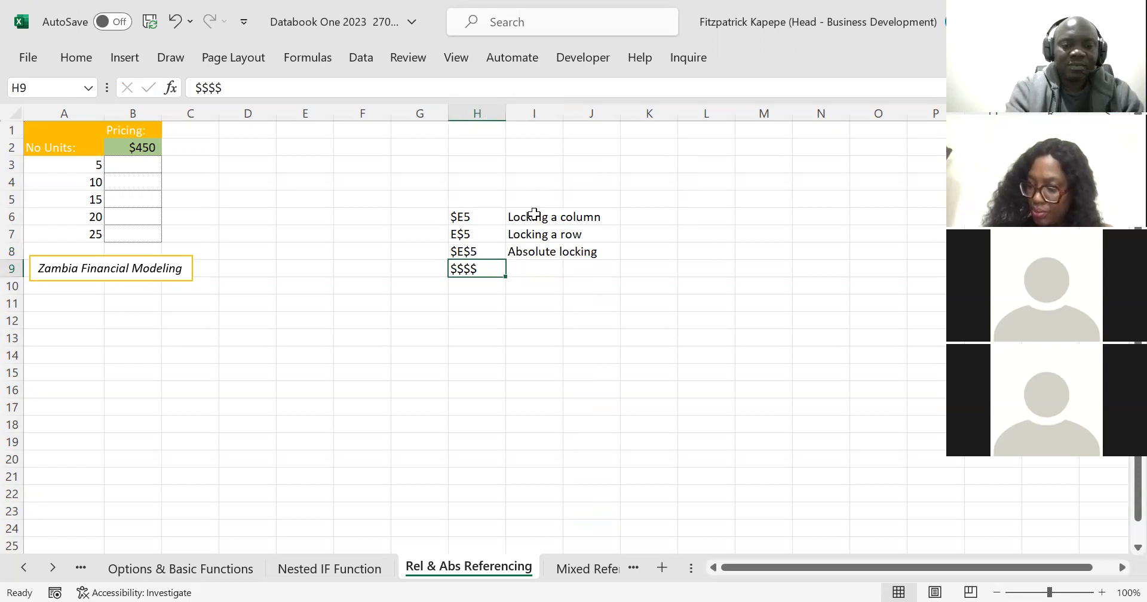
text(E5)
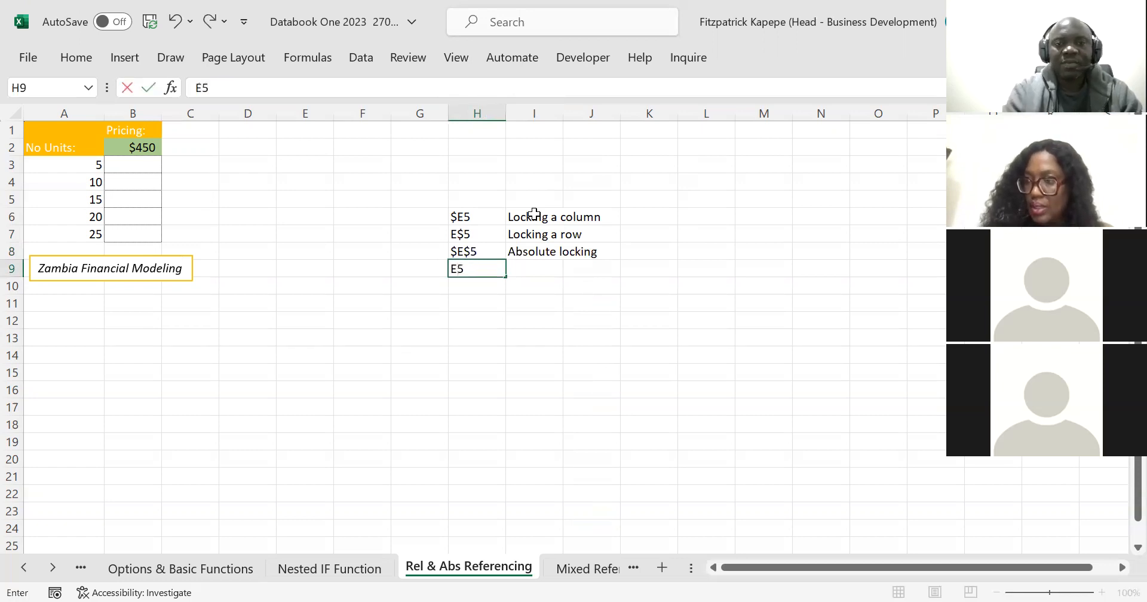
key(Tab)
text(rel)
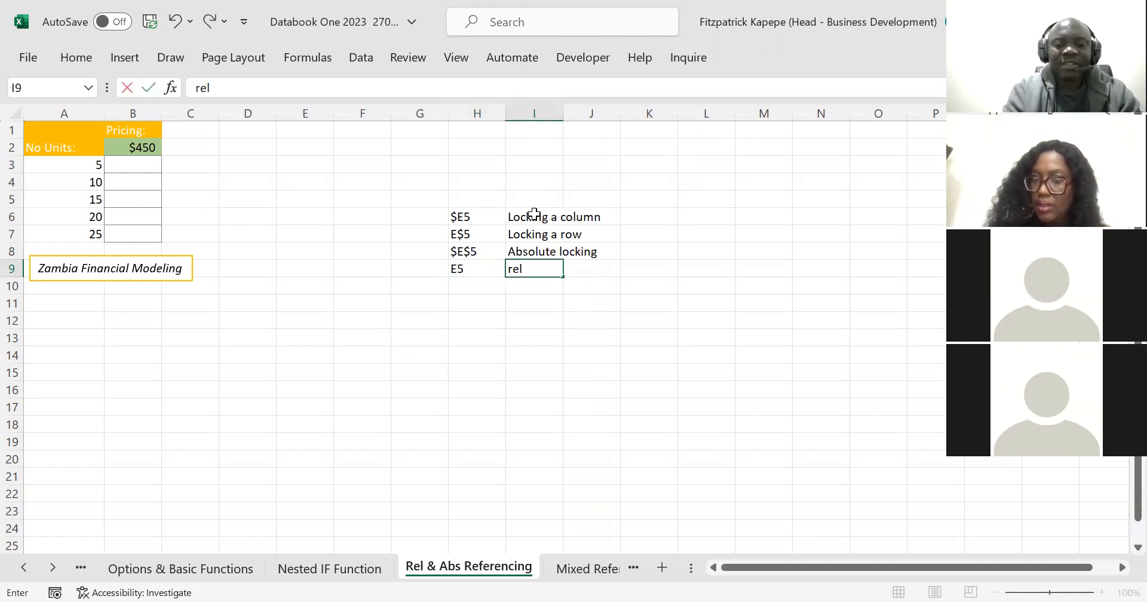
text(ative re)
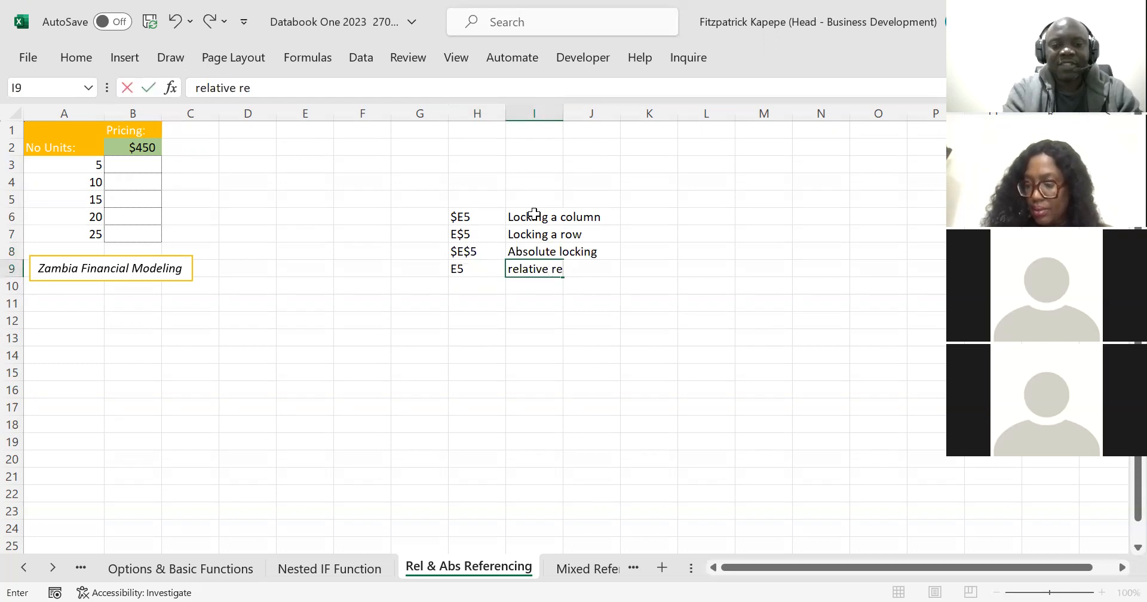
text(ferencing)
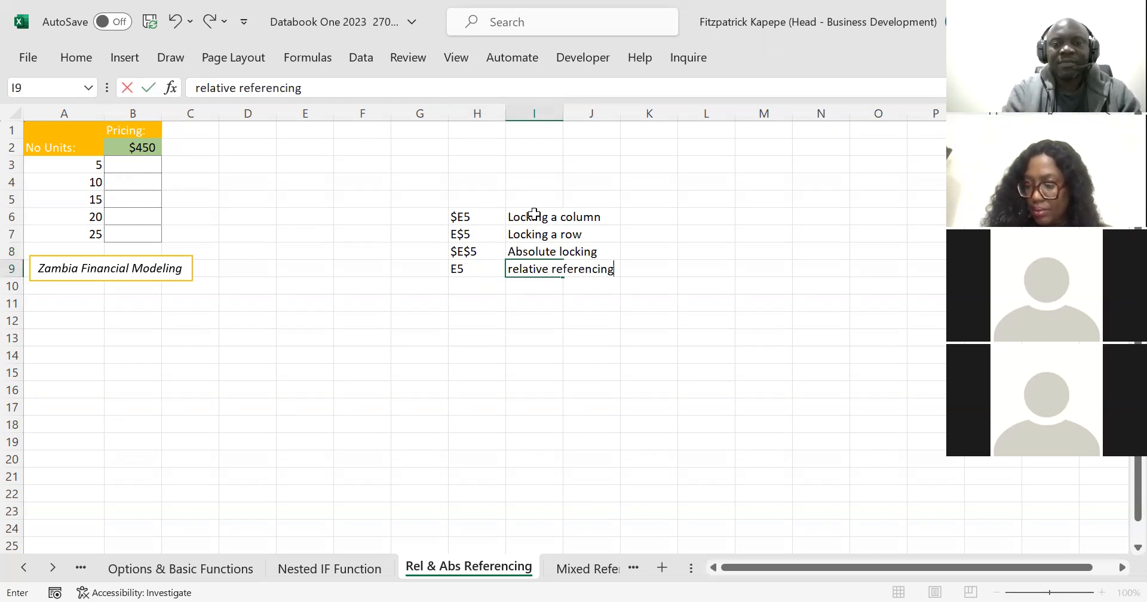
key(Return)
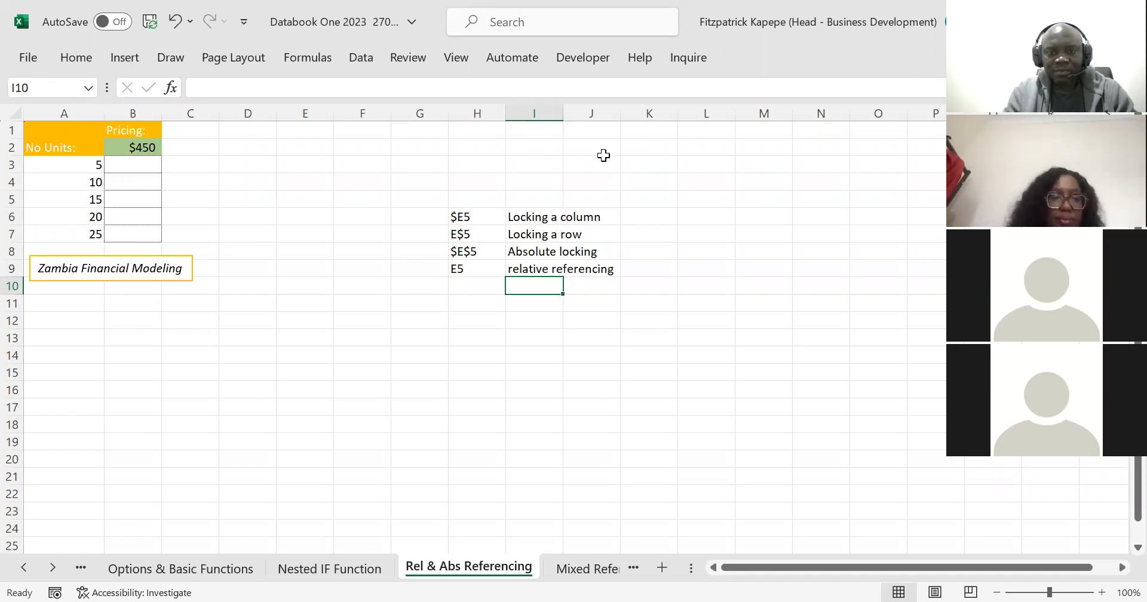
key(alt+Tab)
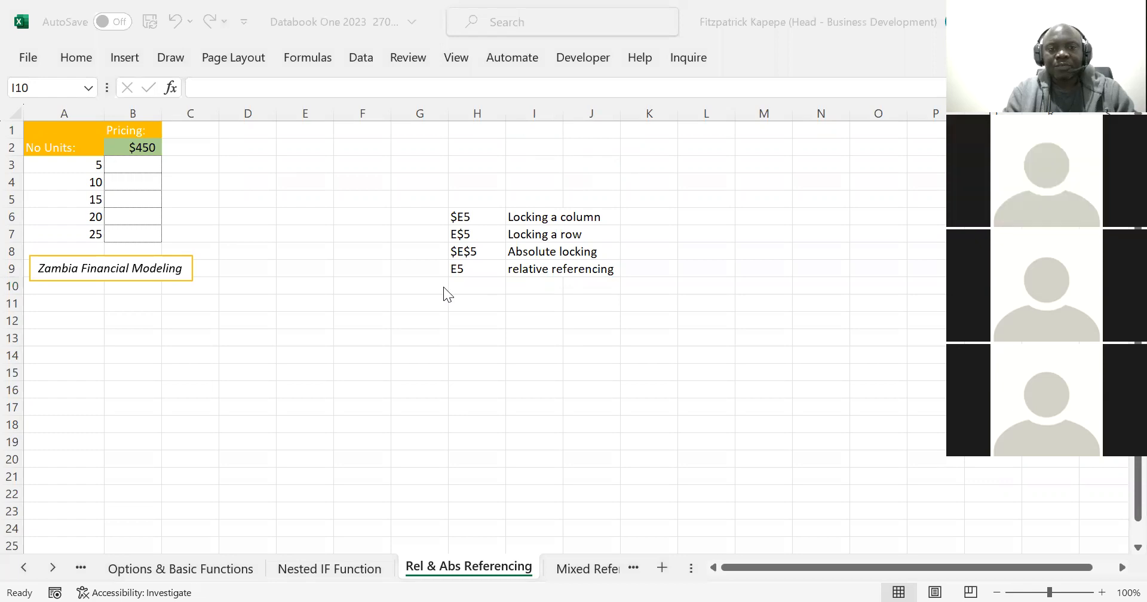
key(alt+Tab)
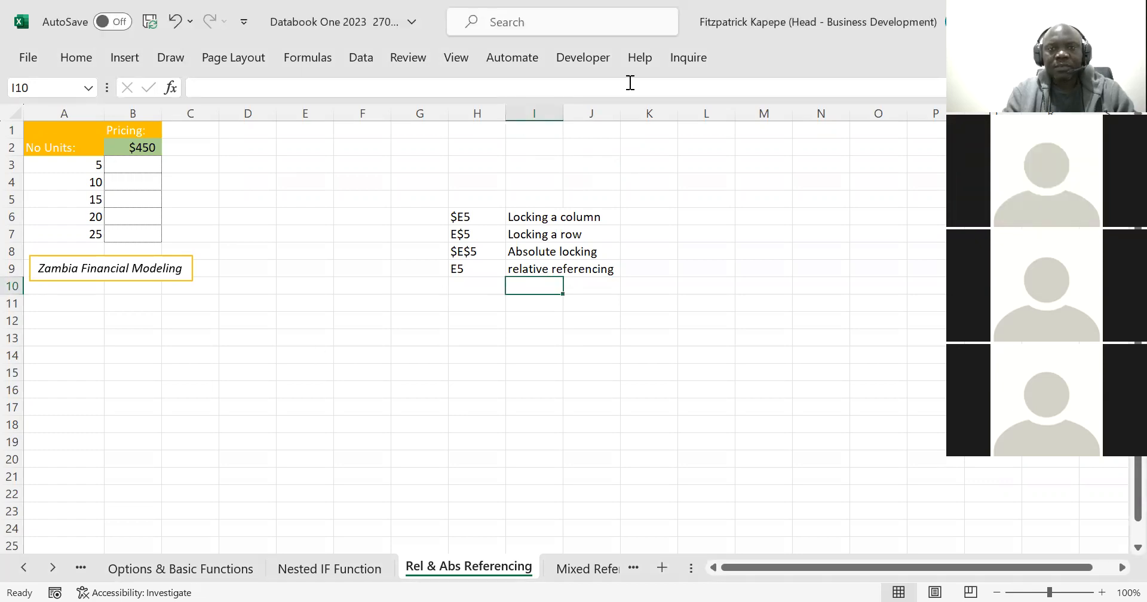
Examine the unit price in B2, the unit quantities below No Units, and the empty pricing cells beside them.
click(121, 167)
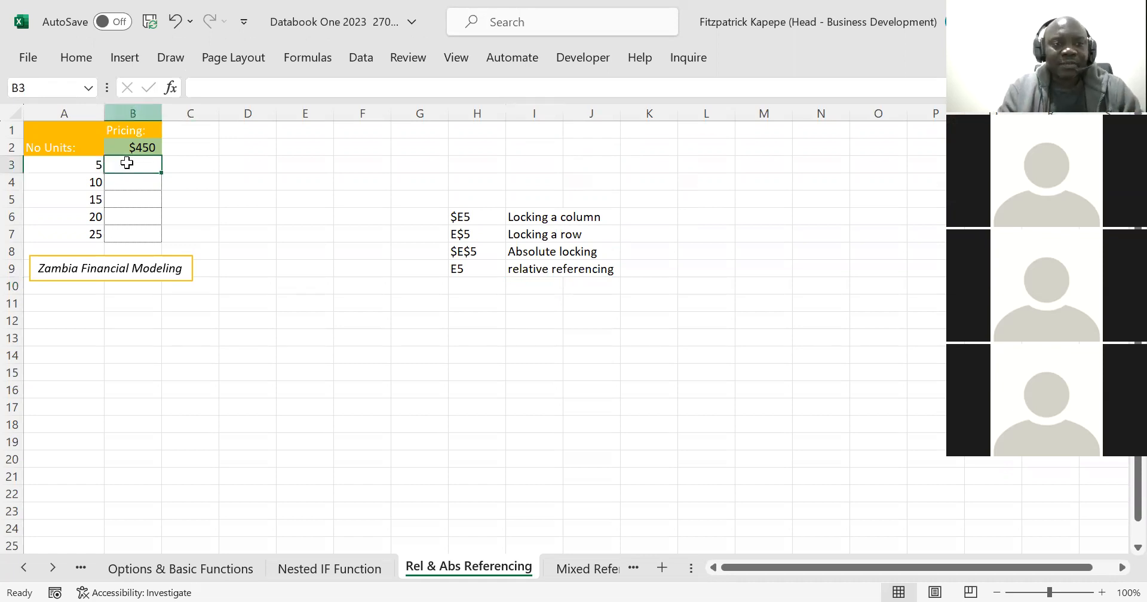
click(130, 145)
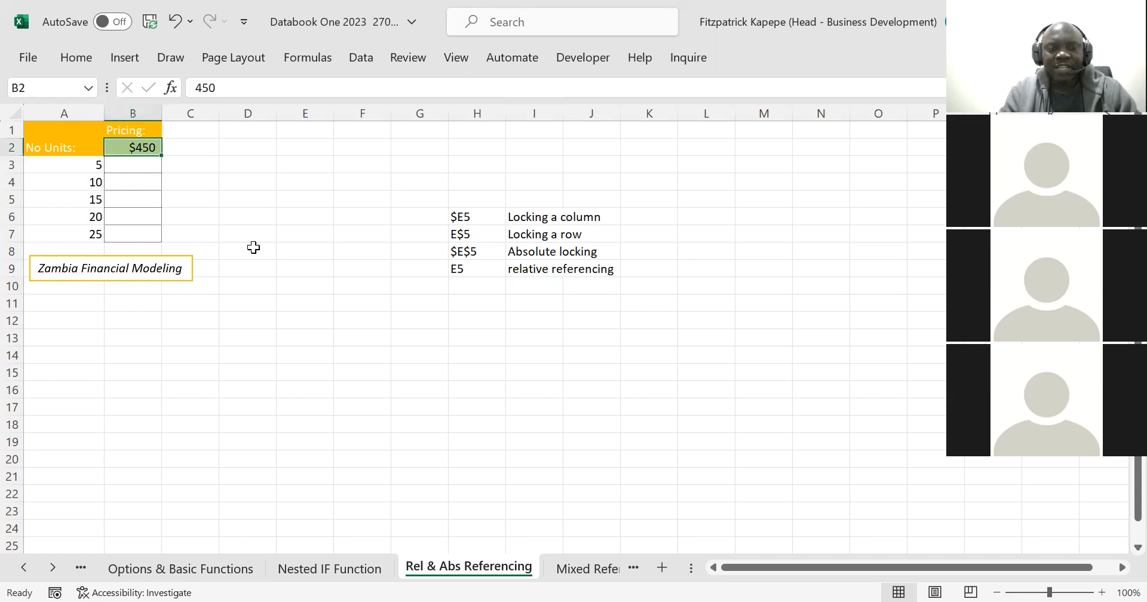
key(Left)
key(Down)
key(Down)
key(Down)
key(Down)
key(Down)
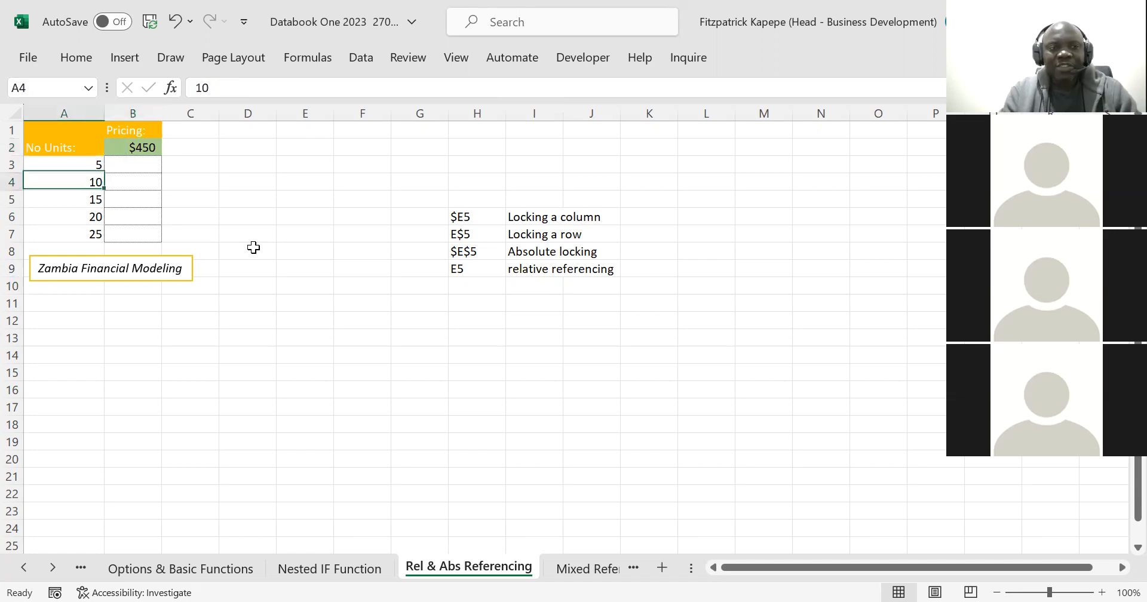
key(Down)
key(Right)
key(Right)
key(Up)
key(Left)
key(Up)
key(Up)
key(Up)
key(Up)
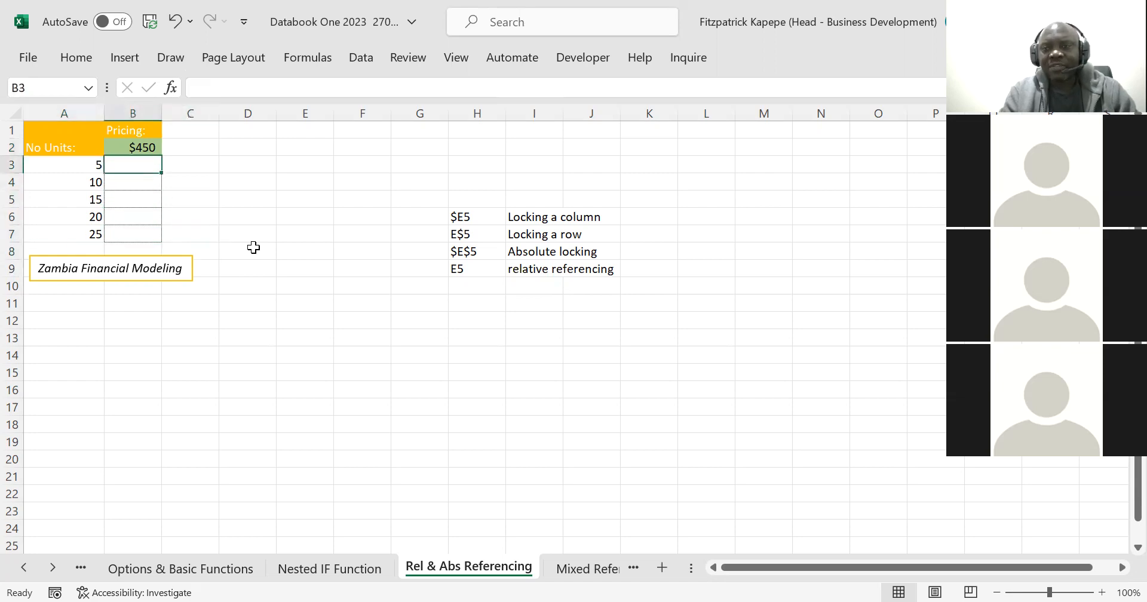
Enter the formula =B2*A3 in B3 to multiply the unit price by the first quantity.
text(=)
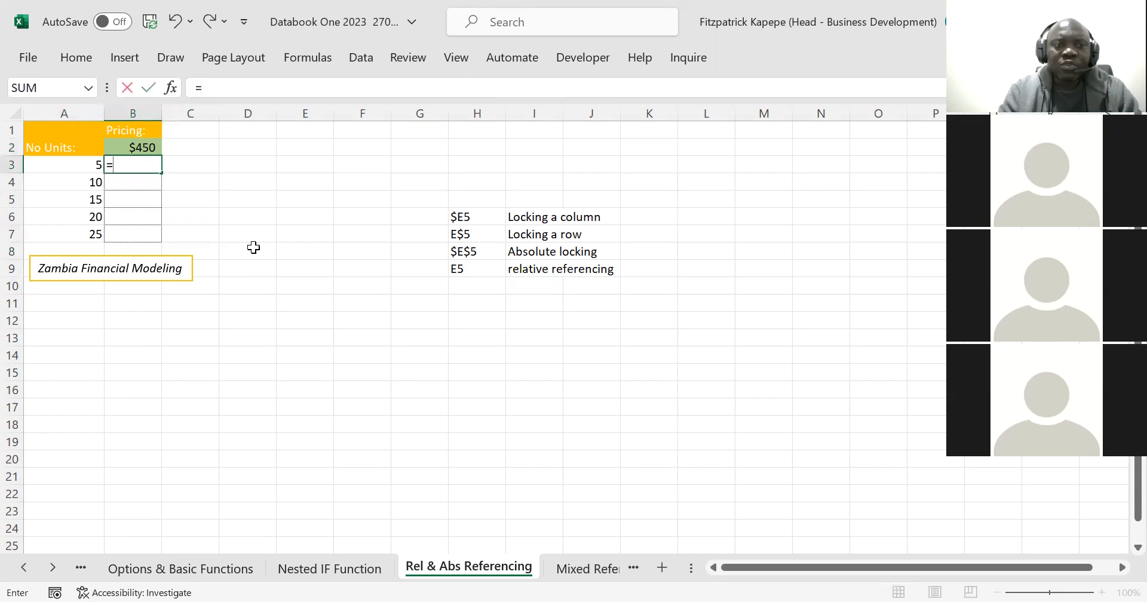
click(148, 146)
text(*)
click(76, 160)
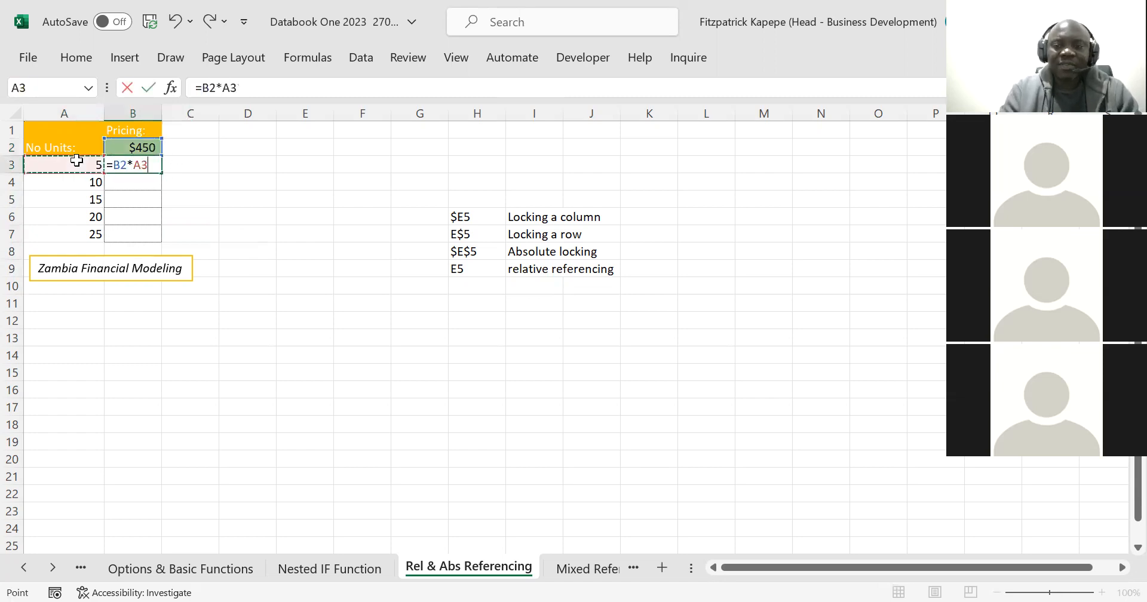
key(Return)
Fill the B3 formula down to B7 and autofit the width of column B.
click(141, 162)
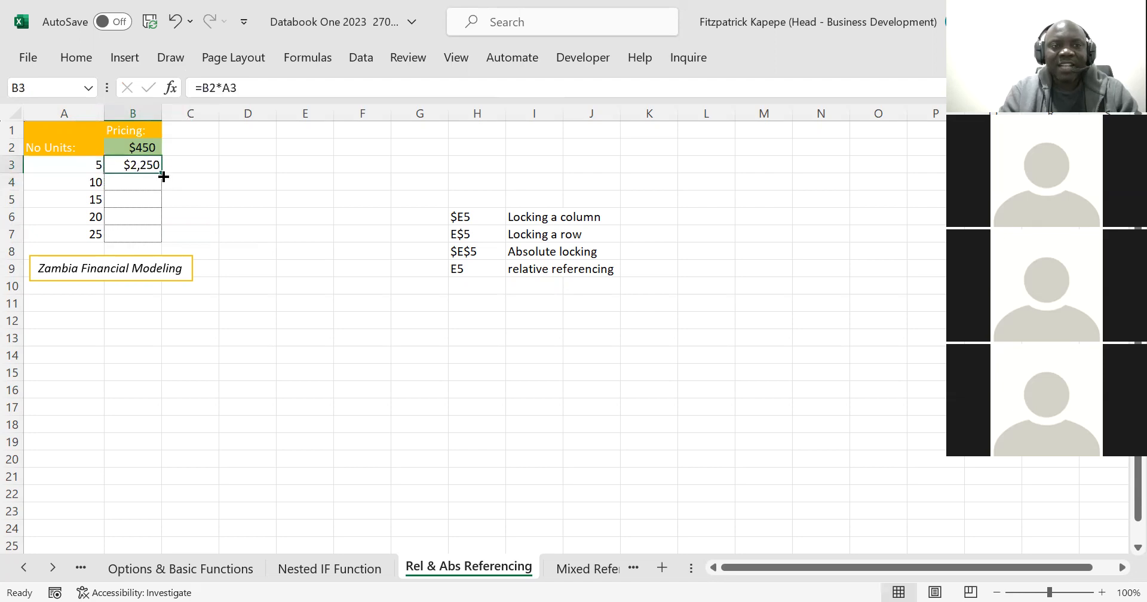
double_click(161, 172)
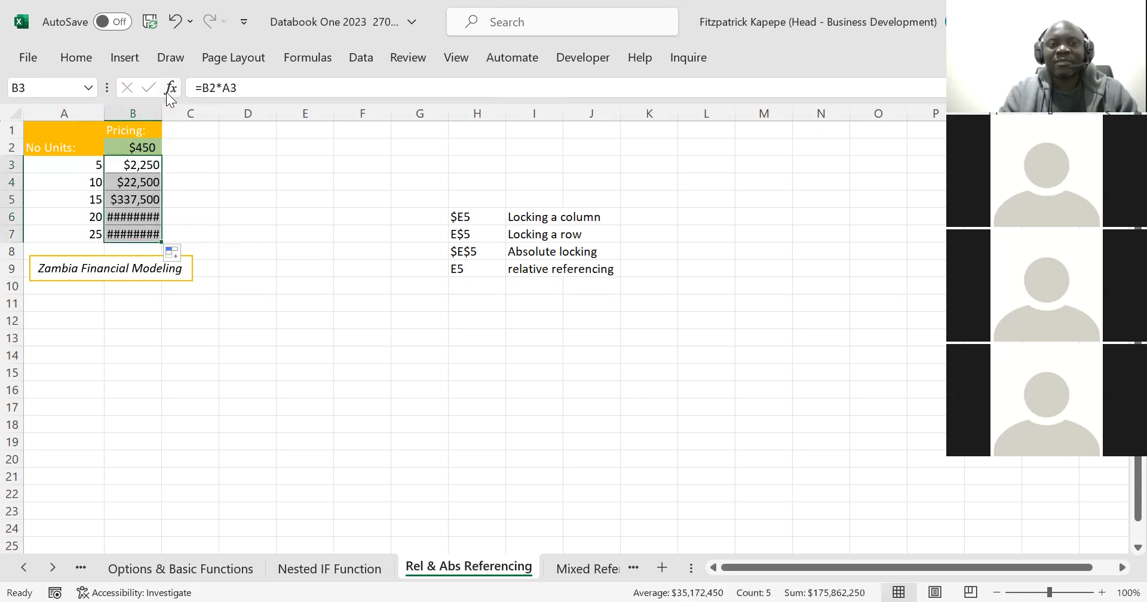
double_click(162, 113)
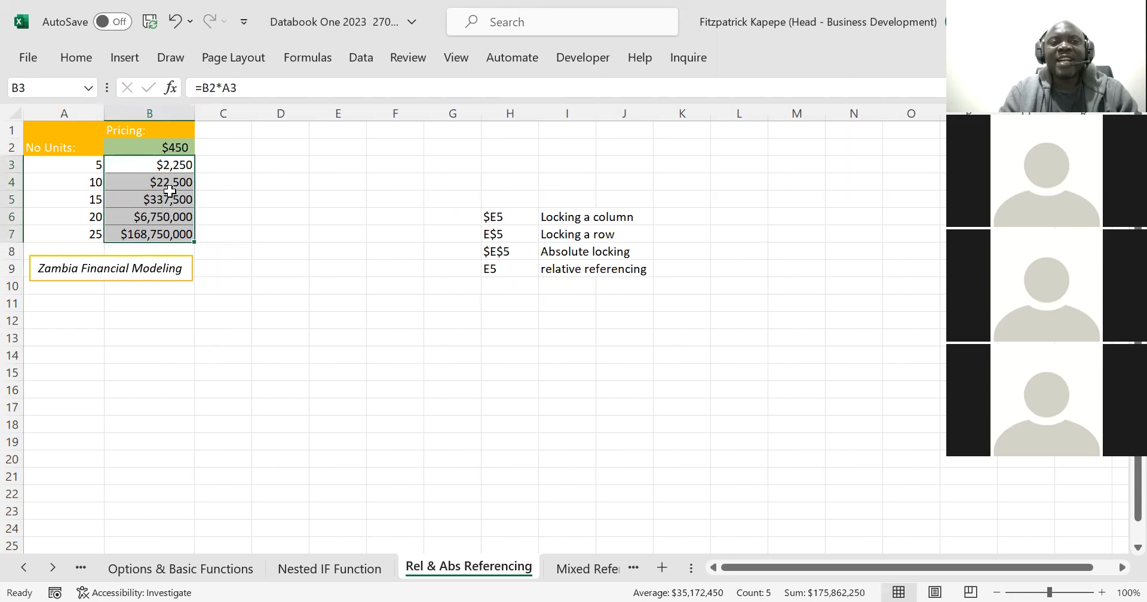
Trace the precedents of the pricing formula in B3.
click(173, 168)
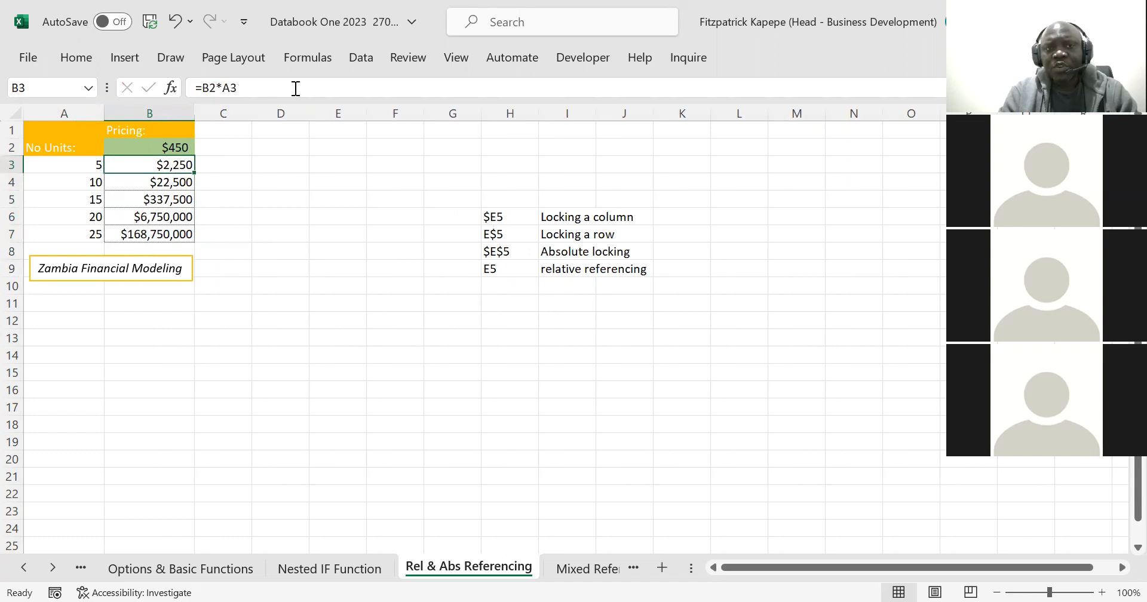
click(308, 58)
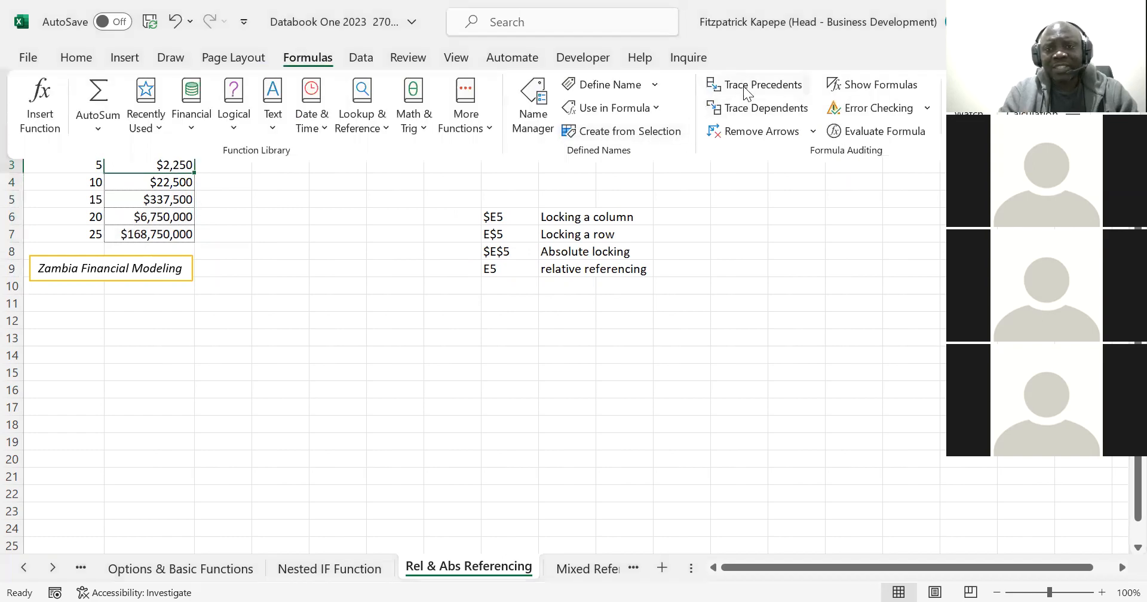
click(747, 86)
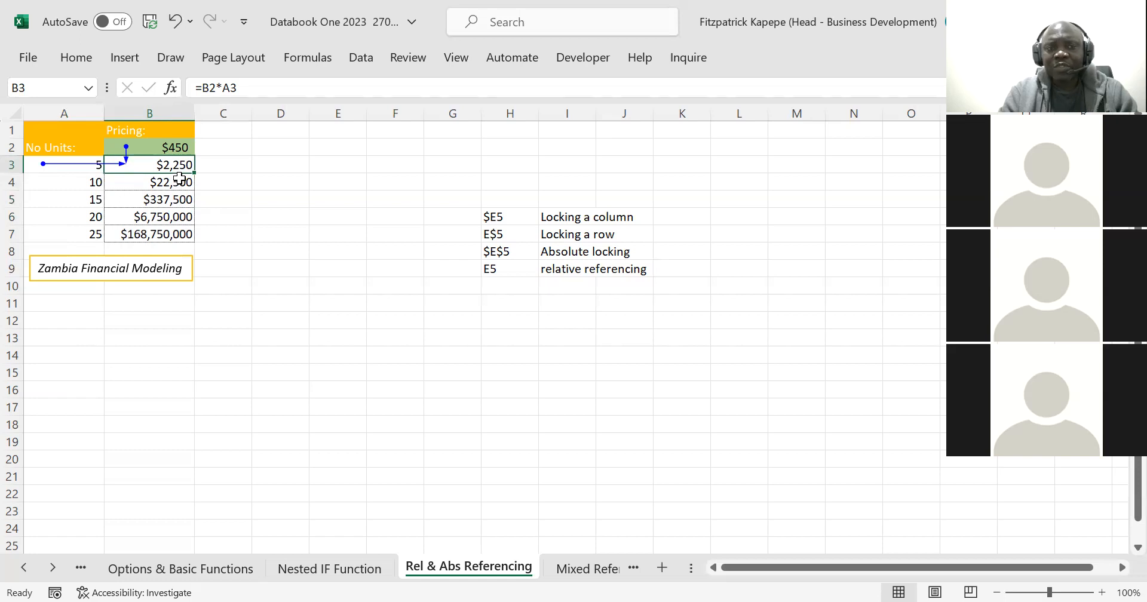
Check the copied formulas down column B and trace the precedents of the formula in B7.
key(Down)
key(Down)
key(Down)
key(Down)
key(Up)
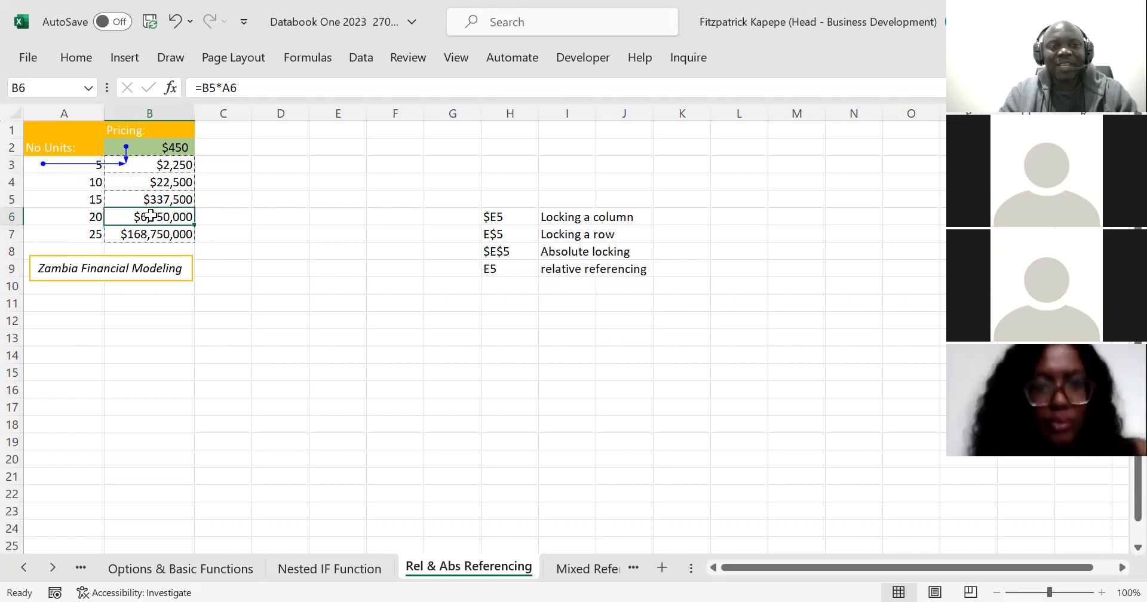
click(67, 216)
click(155, 236)
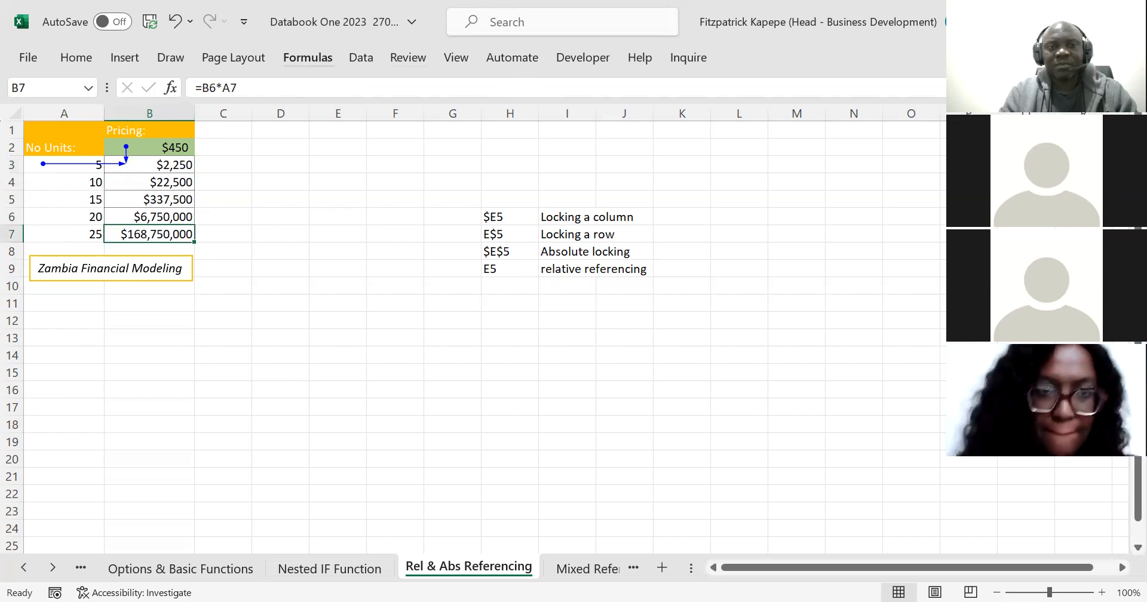
click(308, 57)
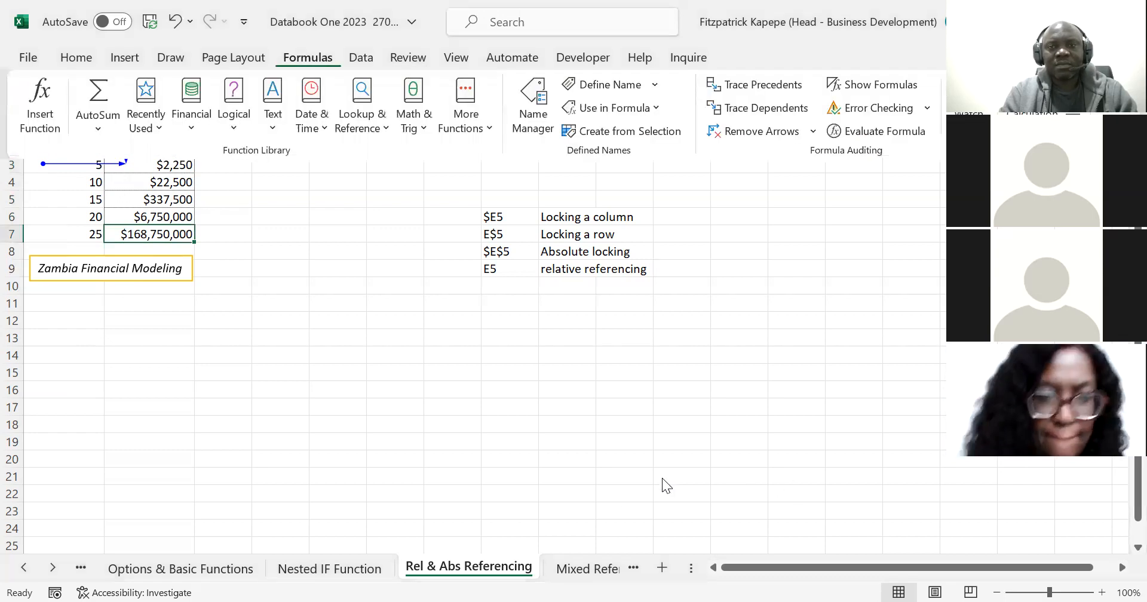
click(762, 87)
click(278, 342)
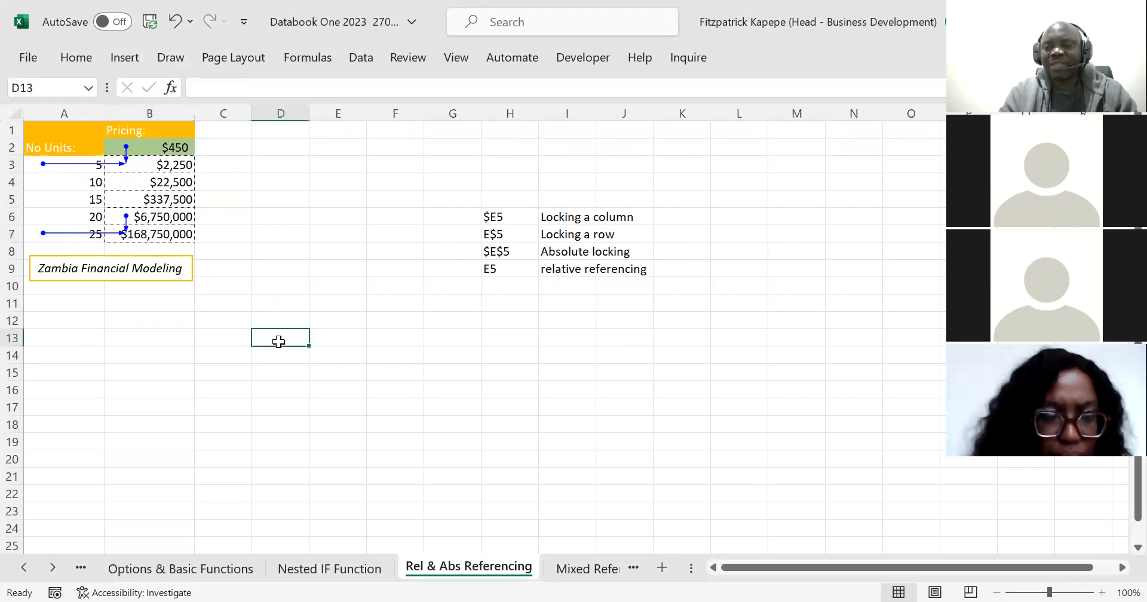
Review the unit price in B2 and the cell references used by each pricing formula below it.
click(168, 143)
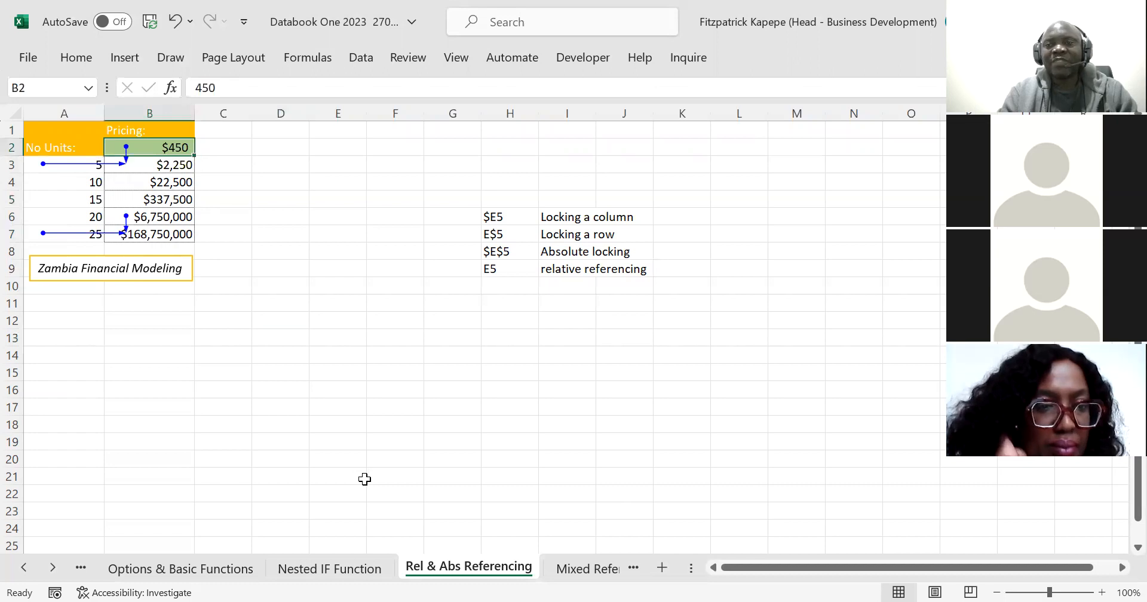
key(Down)
key(Down)
key(Down)
key(Down)
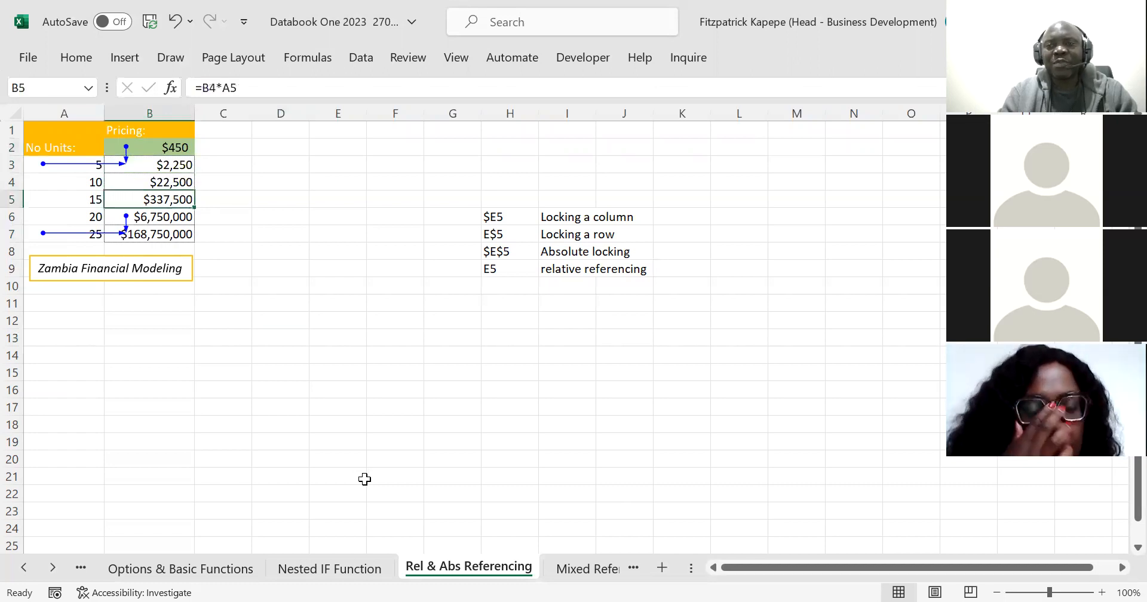
key(Down)
key(Down)
key(Down)
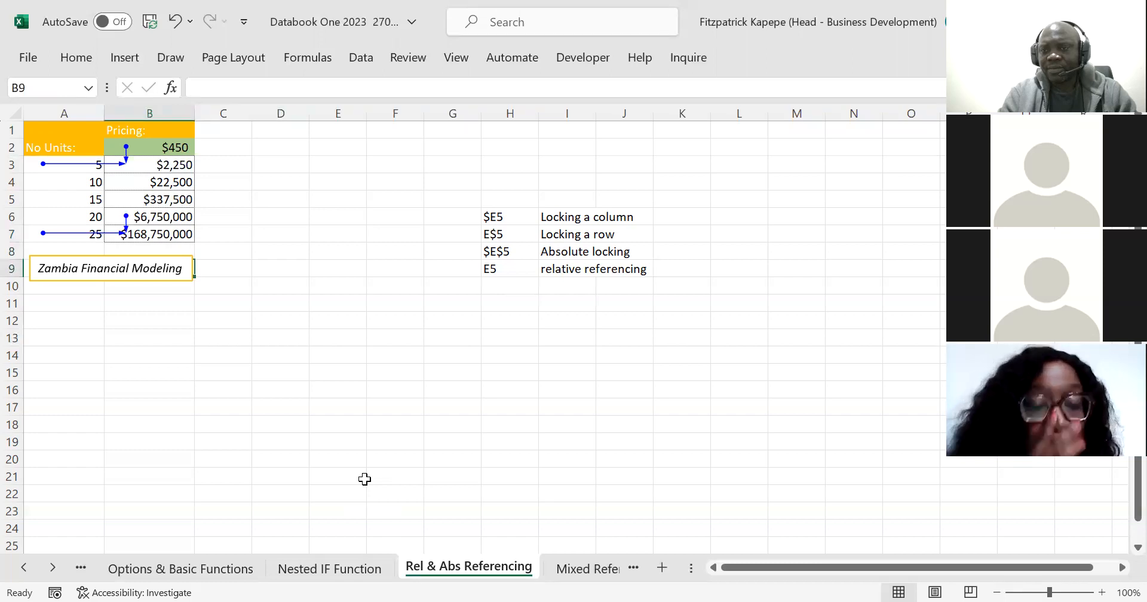
Remove the precedent tracing arrows from the pricing table.
key(Up)
key(Up)
key(Up)
key(Up)
key(Up)
key(Up)
key(Up)
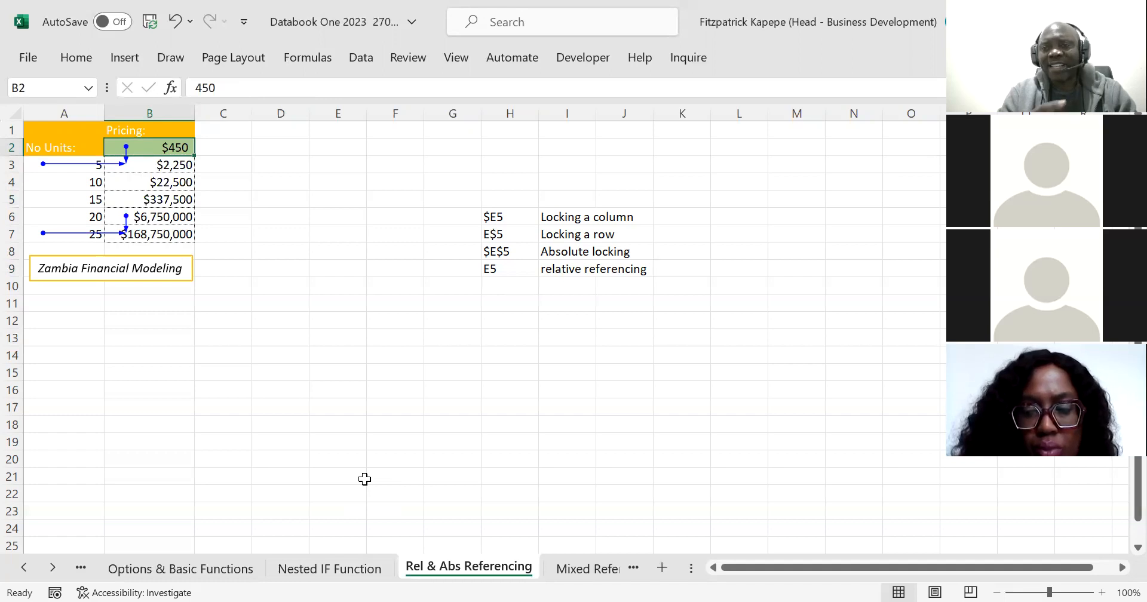
key(Down)
key(Up)
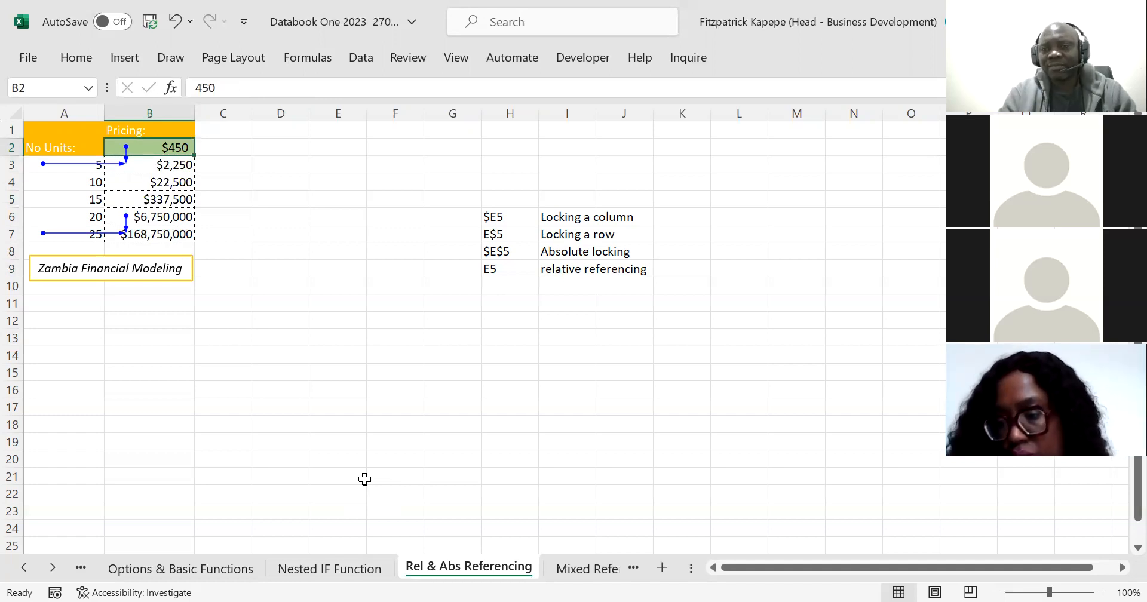
click(308, 58)
click(762, 131)
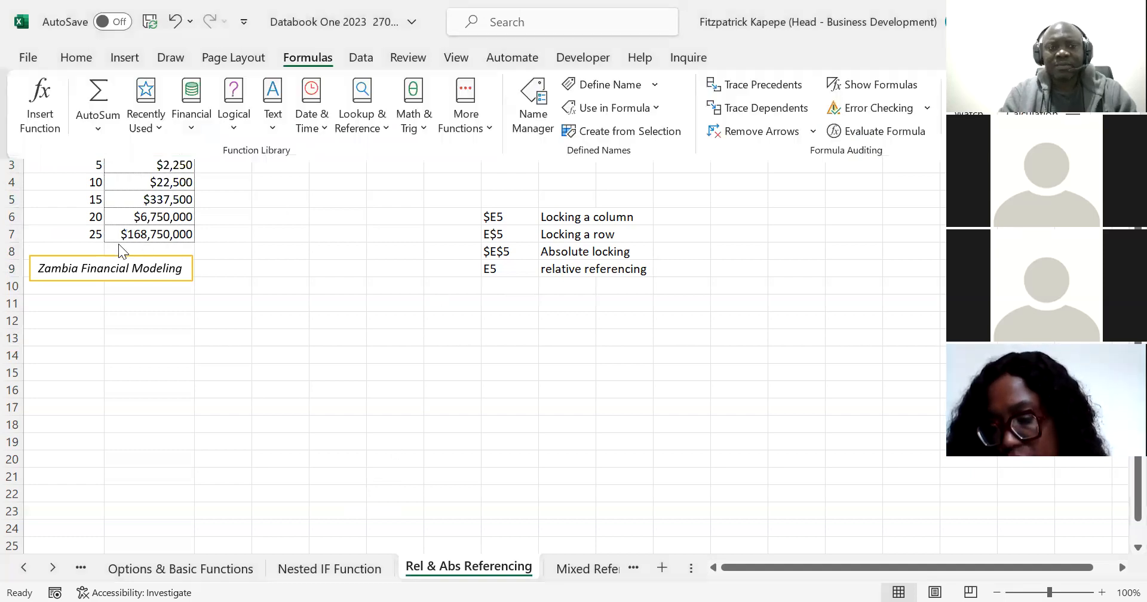
Clear the pricing formulas in B3:B7.
click(118, 242)
click(118, 241)
key(Up)
key(Up)
key(Up)
key(Up)
key(shift+Down)
key(shift+Down)
key(shift+Down)
key(shift+Down)
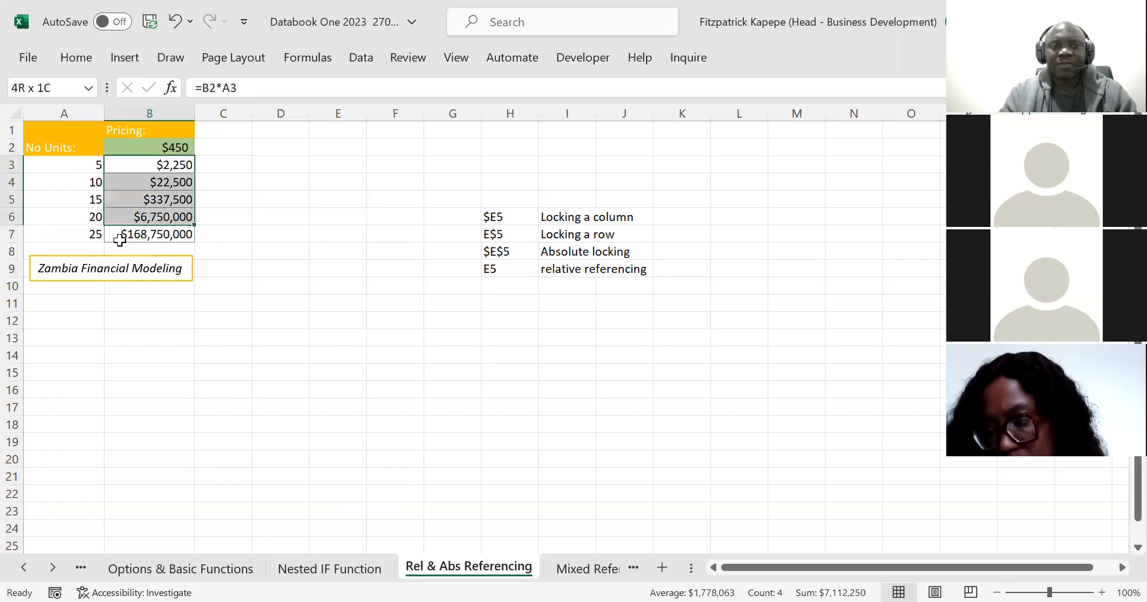
key(Delete)
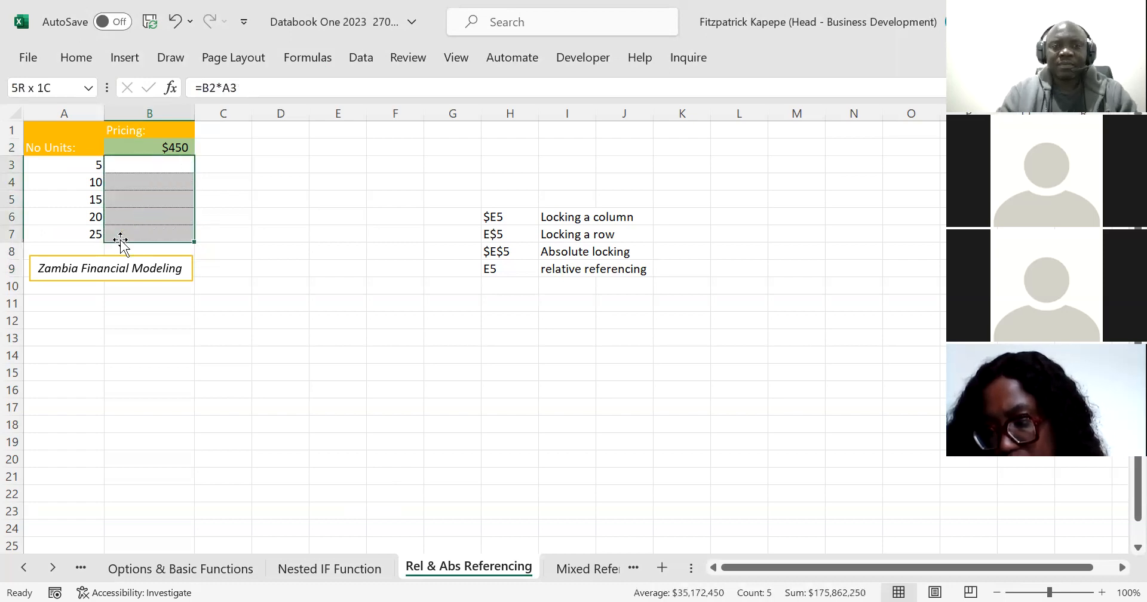
Enter =$B$2*A3 in B3, cycling through the reference types and settling on an absolute lock for the unit price.
click(131, 166)
text(=)
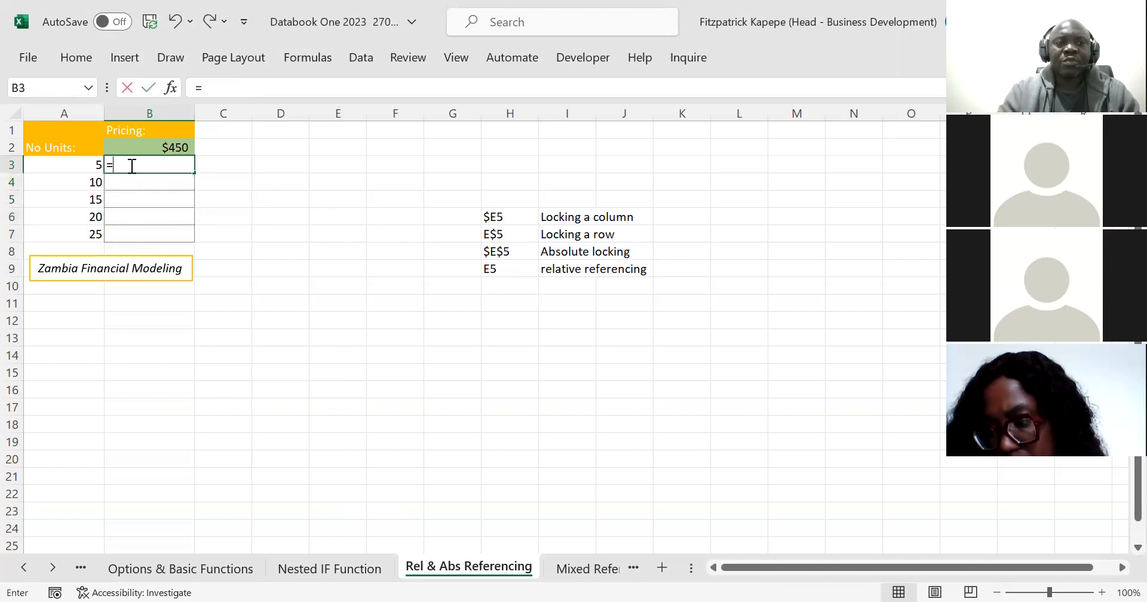
click(162, 148)
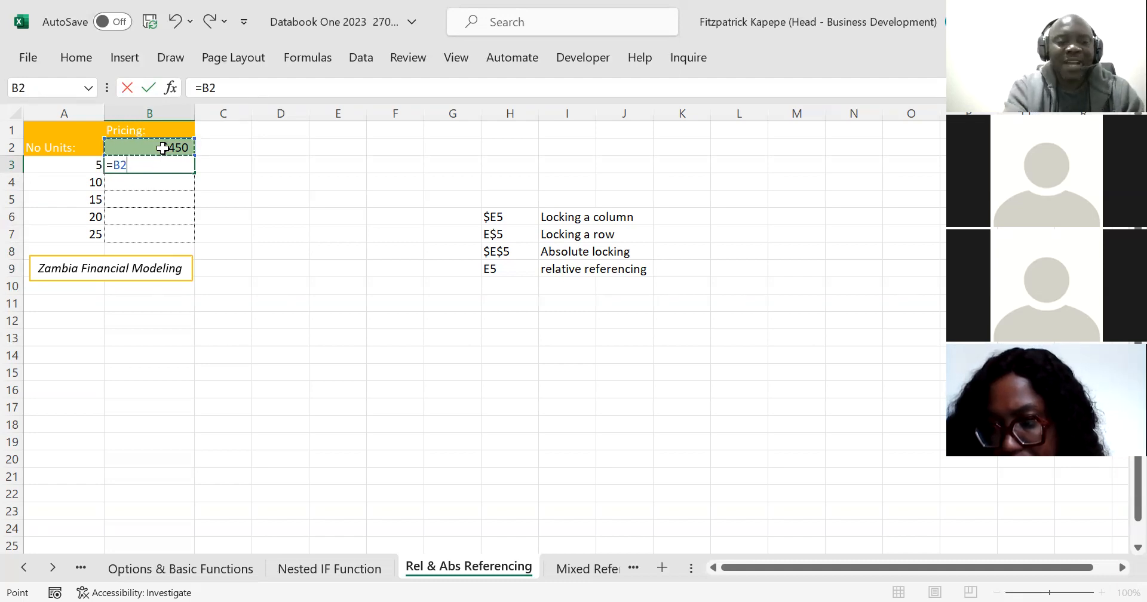
key(F4)
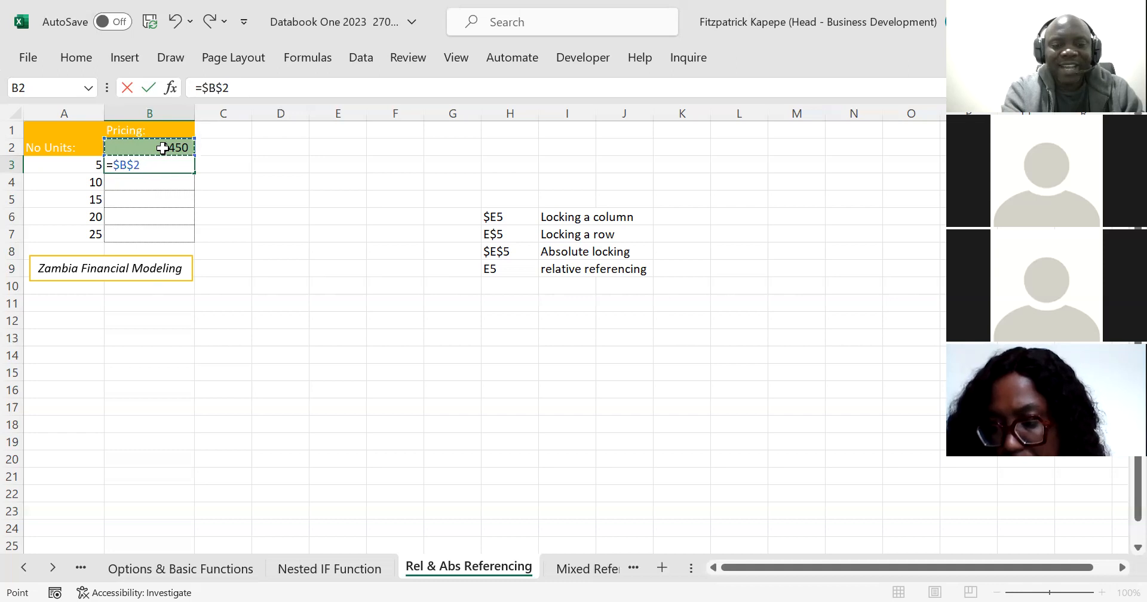
key(F4)
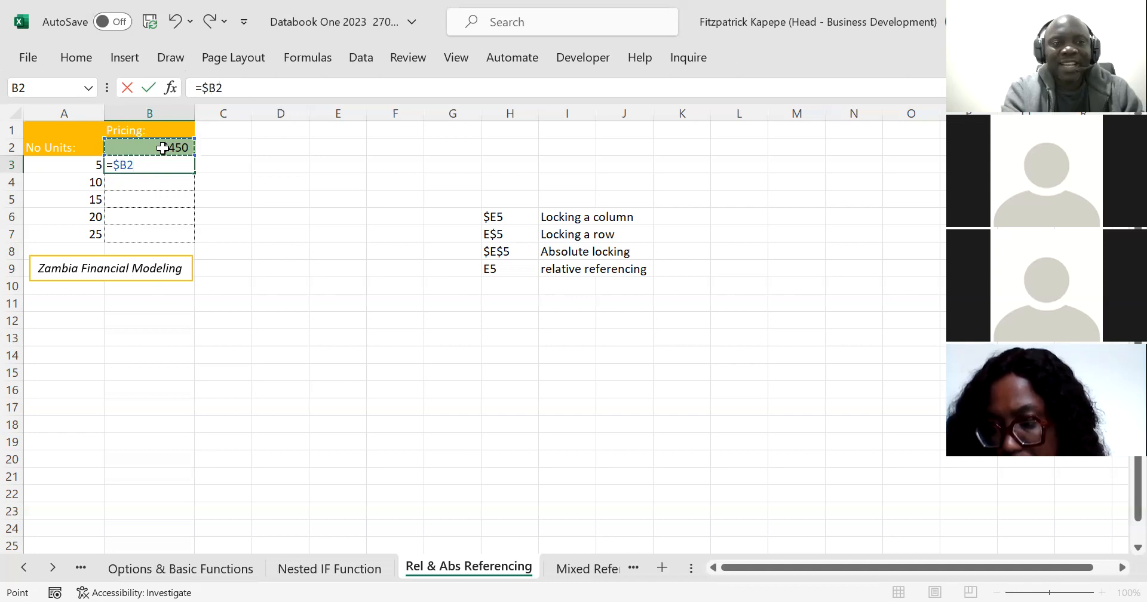
key(F4)
key(F4)
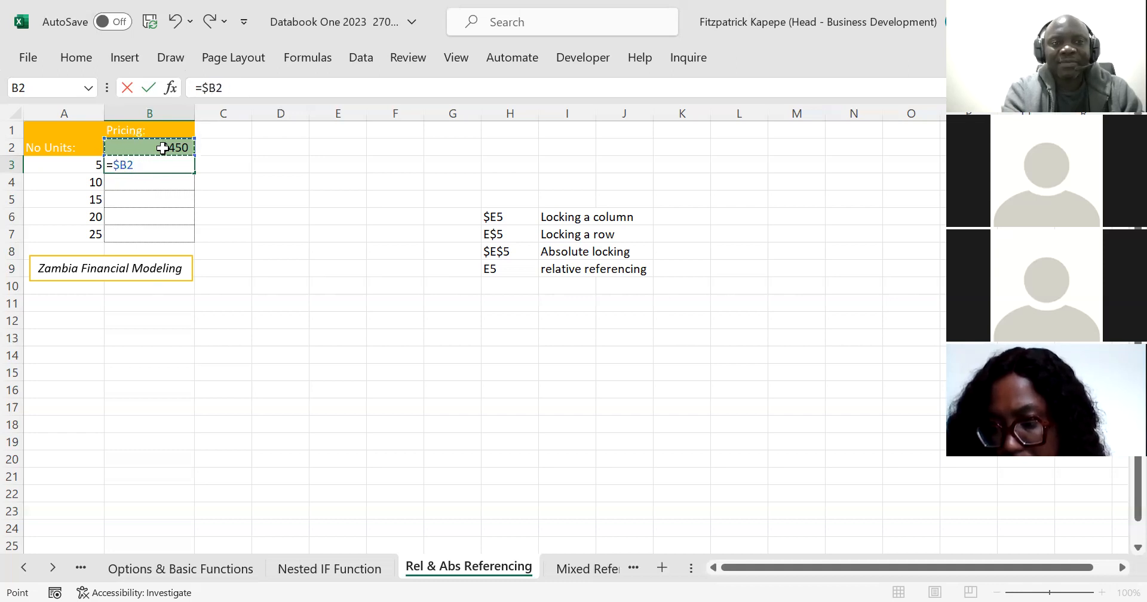
key(F4)
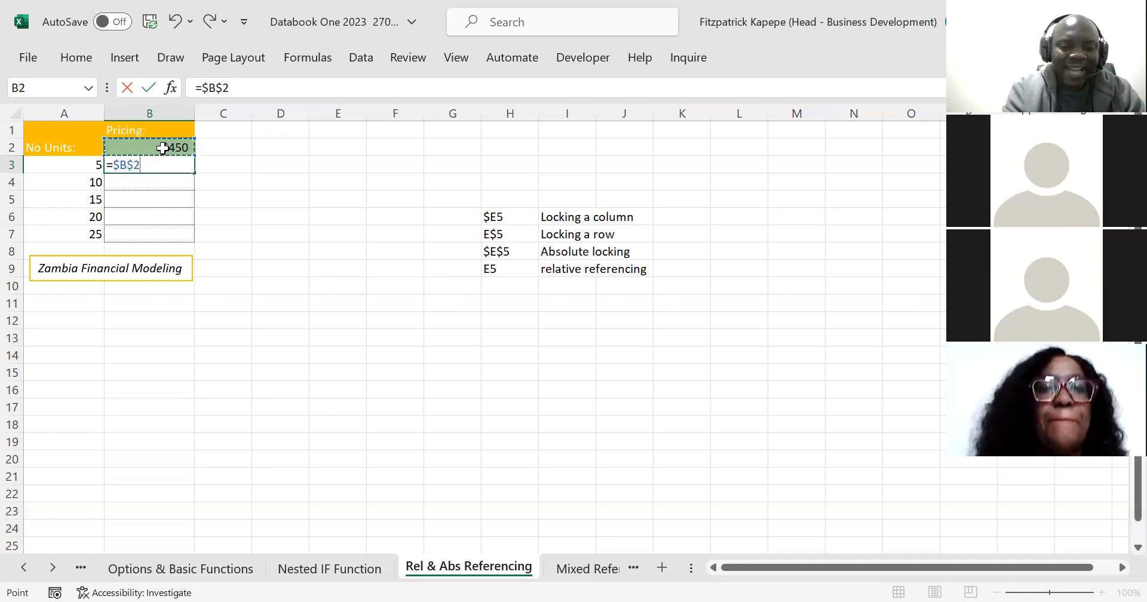
text(*)
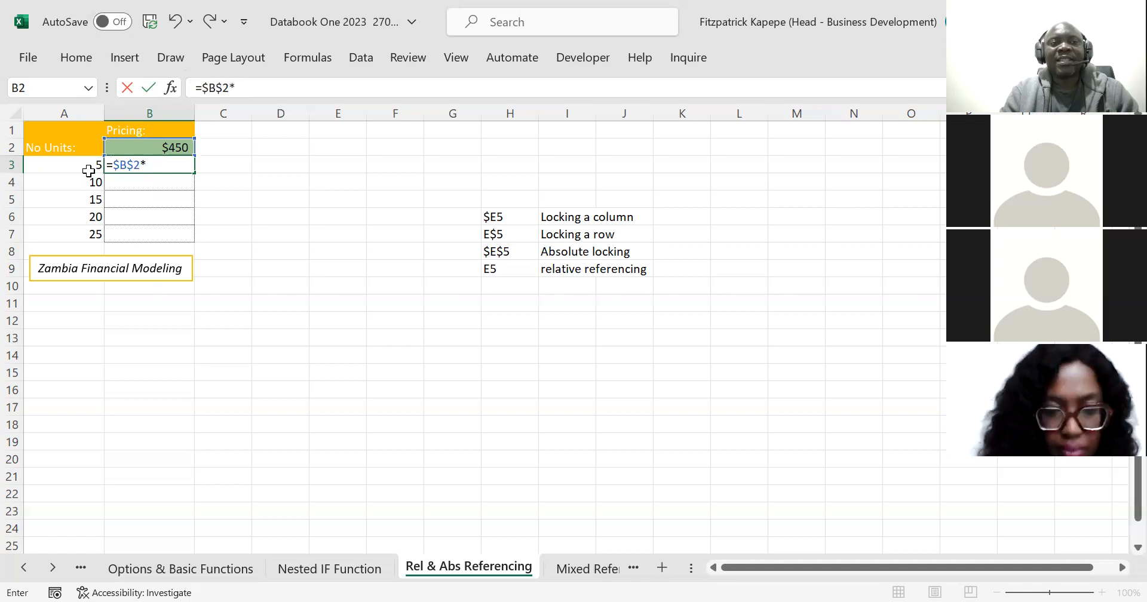
click(70, 166)
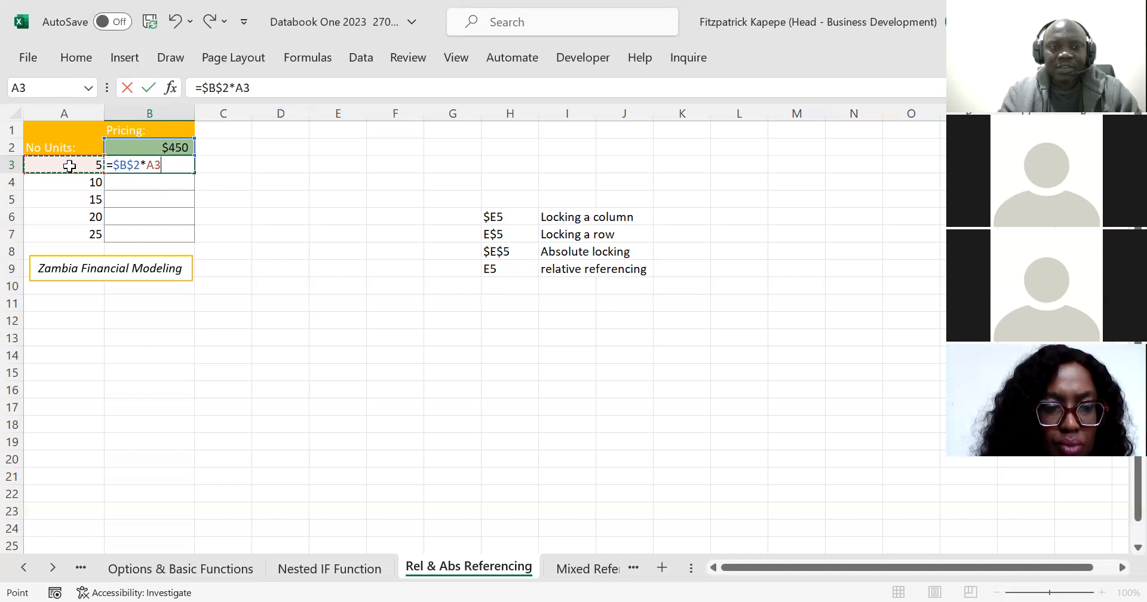
key(Return)
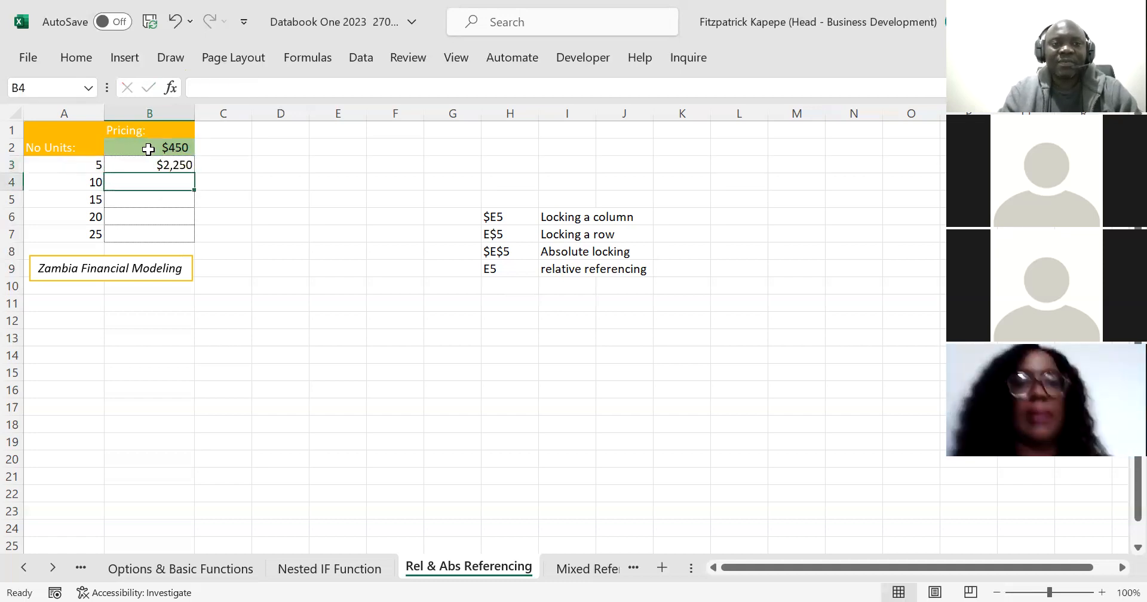
Fill the B3 formula down to B7 and trace the precedents of the formula in B7.
click(151, 166)
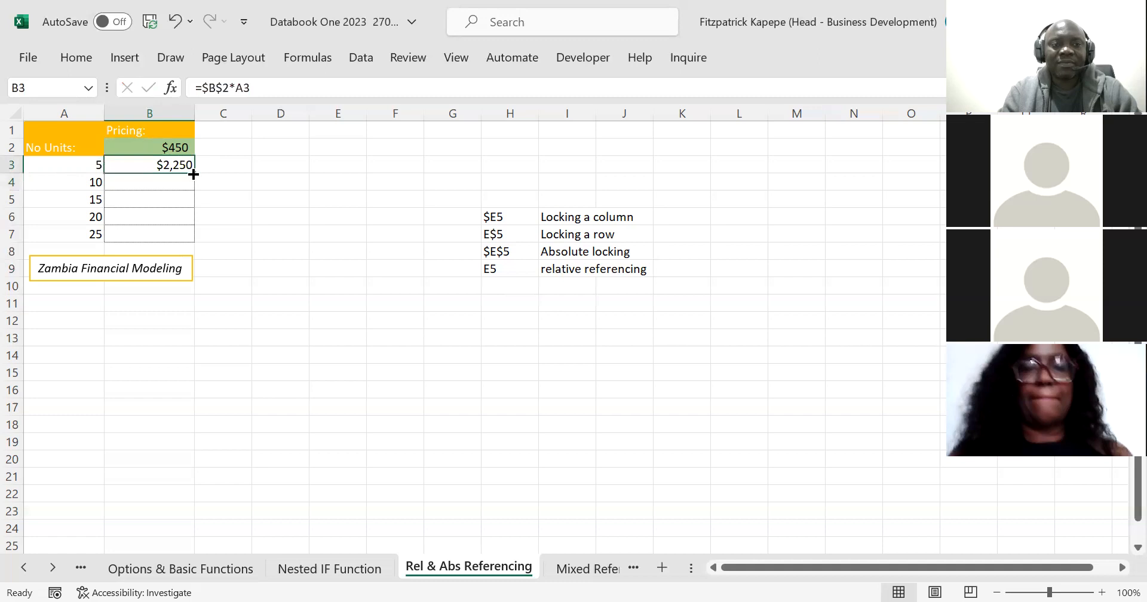
drag(193, 174, 193, 239)
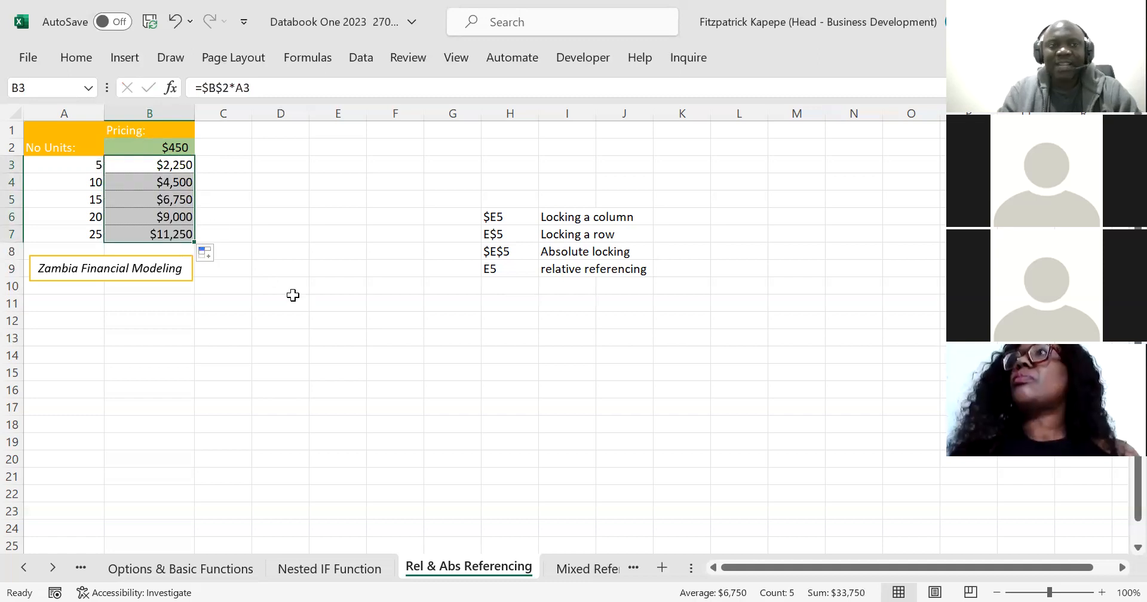
click(170, 230)
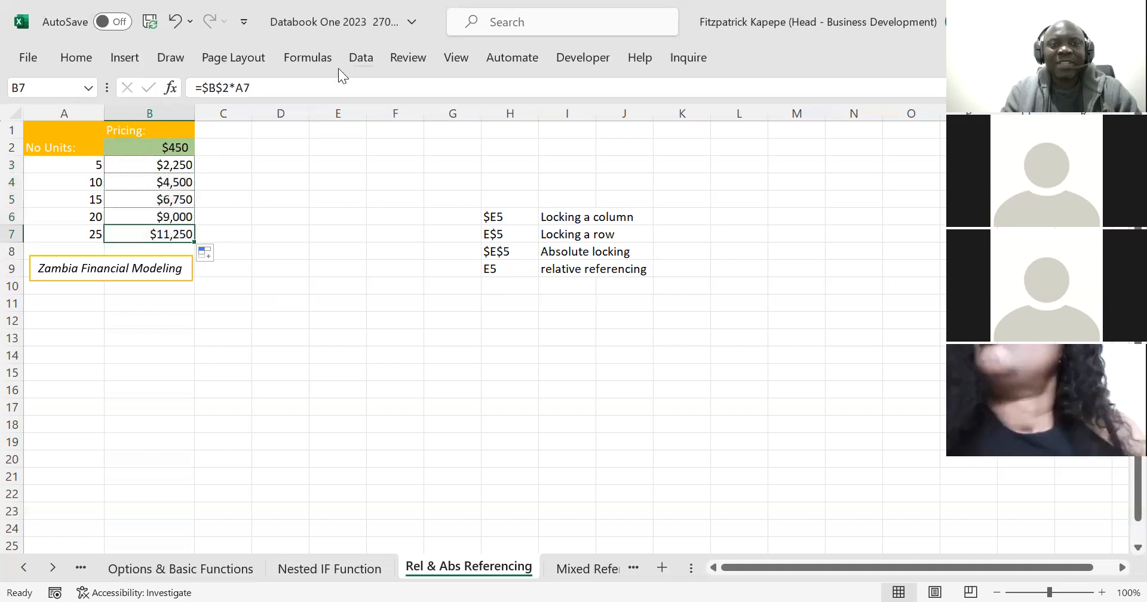
click(311, 58)
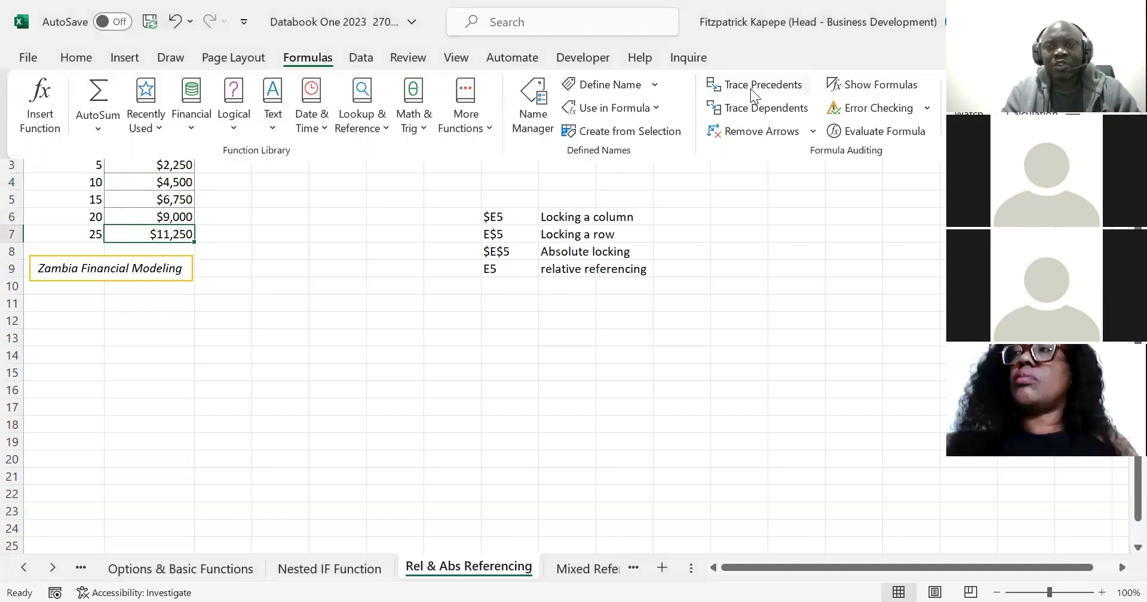
click(751, 88)
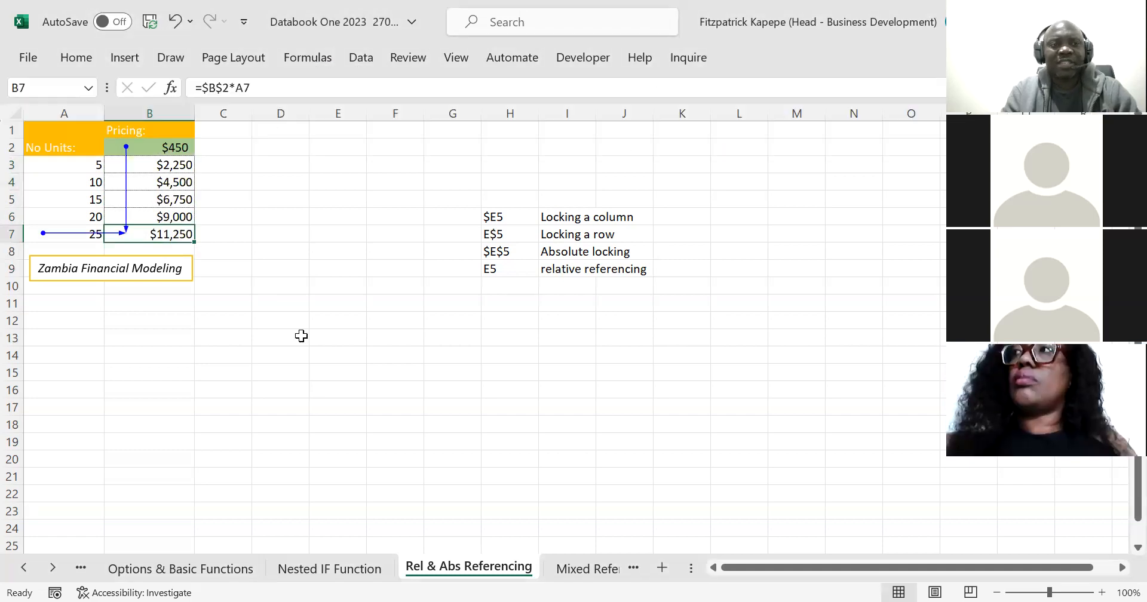
Check the traced source cells B2 and A7 against the formula in B7.
click(168, 145)
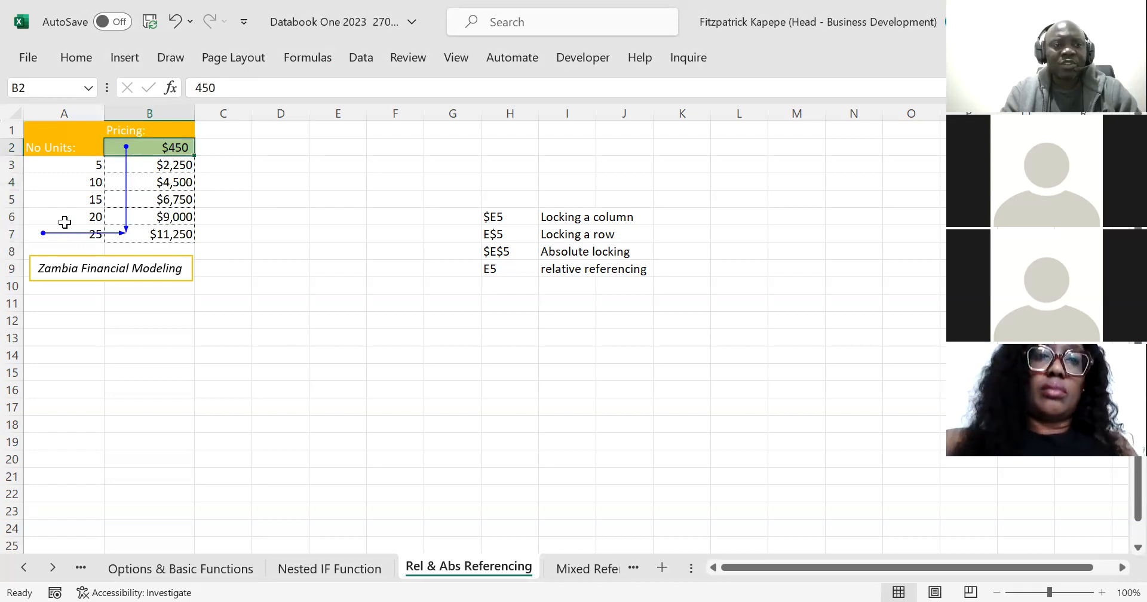
click(74, 240)
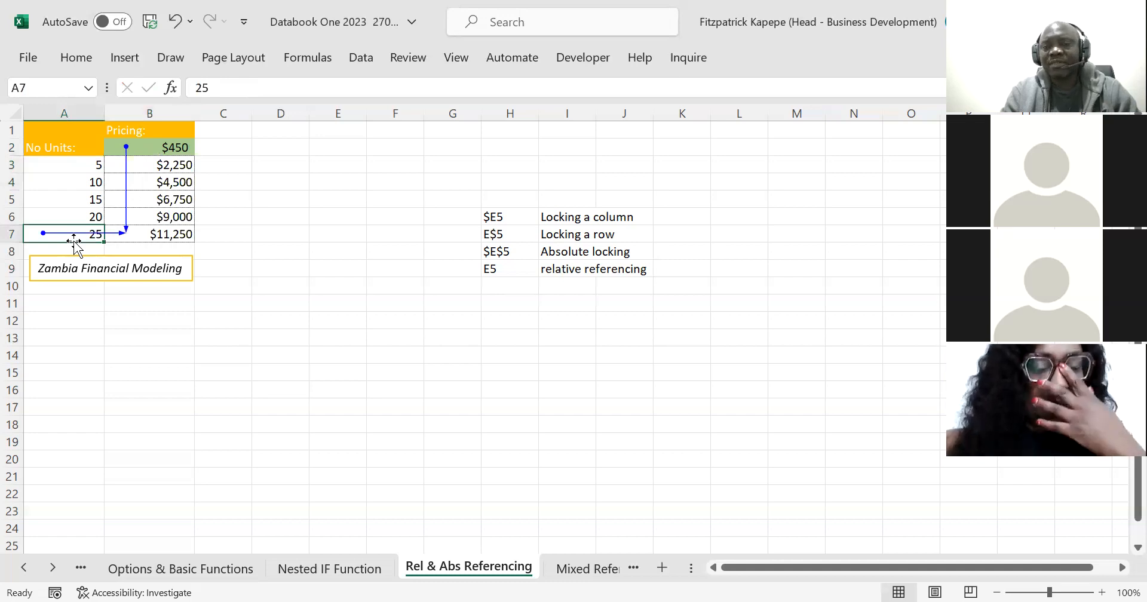
click(172, 233)
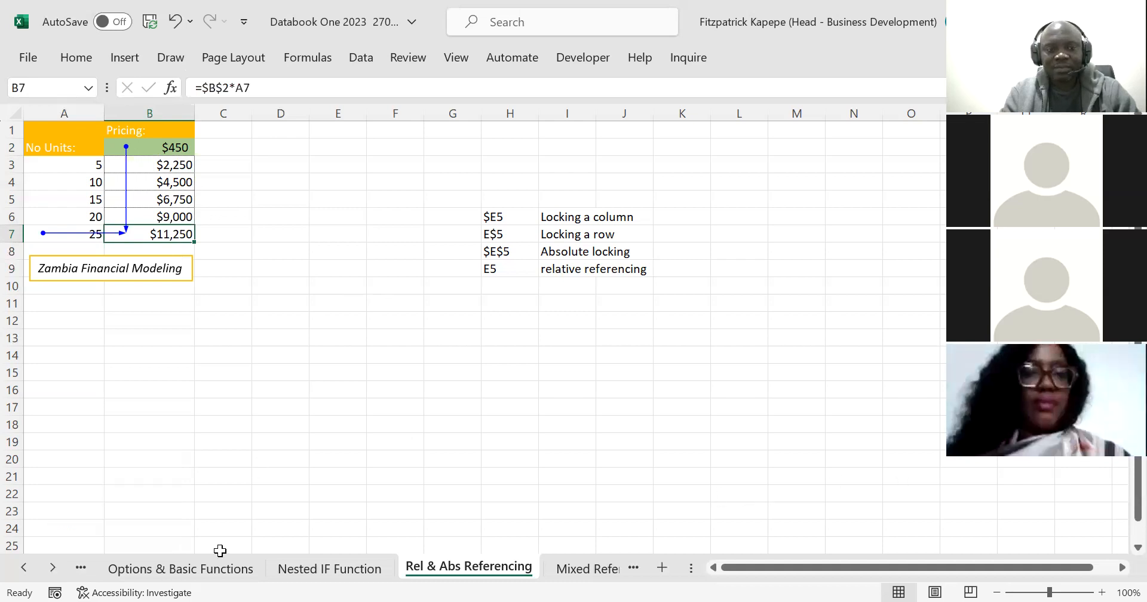
Open the Mixed Referencing sheet and select cell B2 in the borrowing table.
click(52, 568)
click(53, 568)
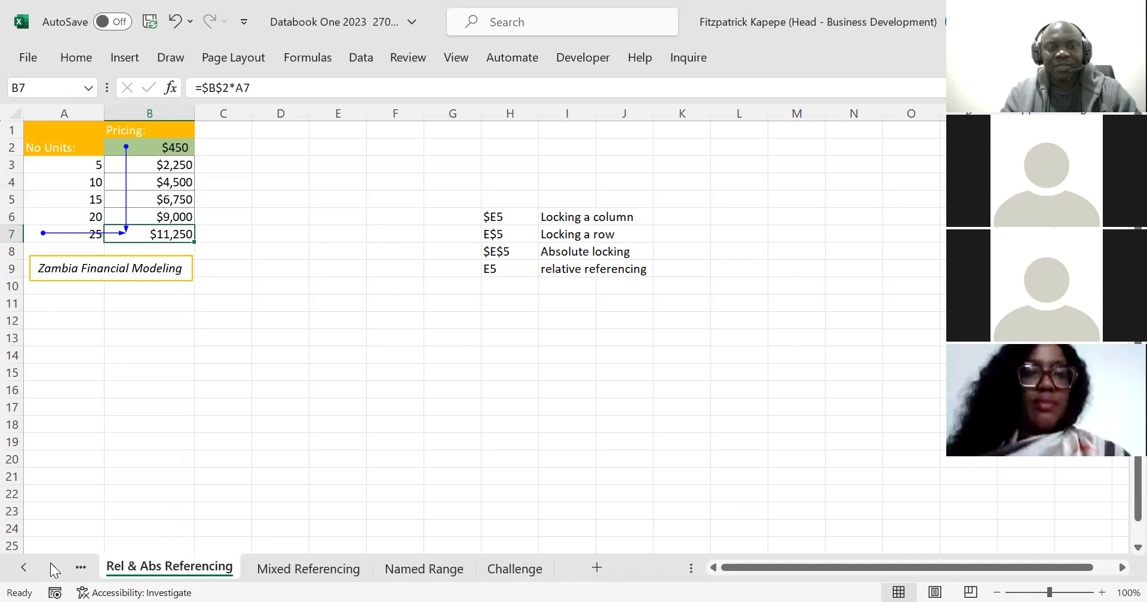
click(321, 574)
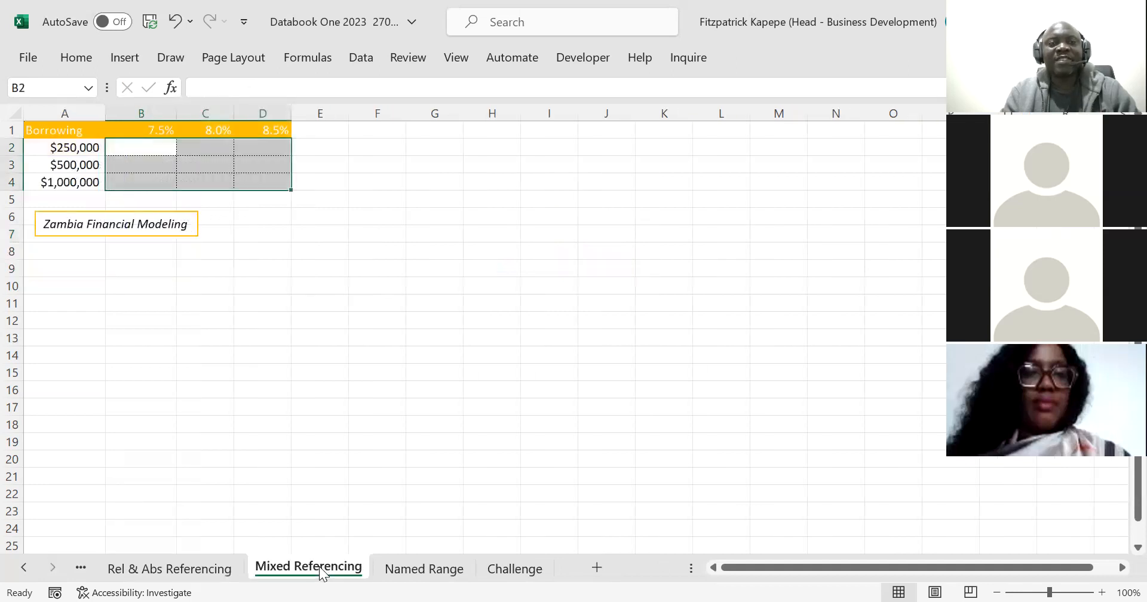
click(131, 152)
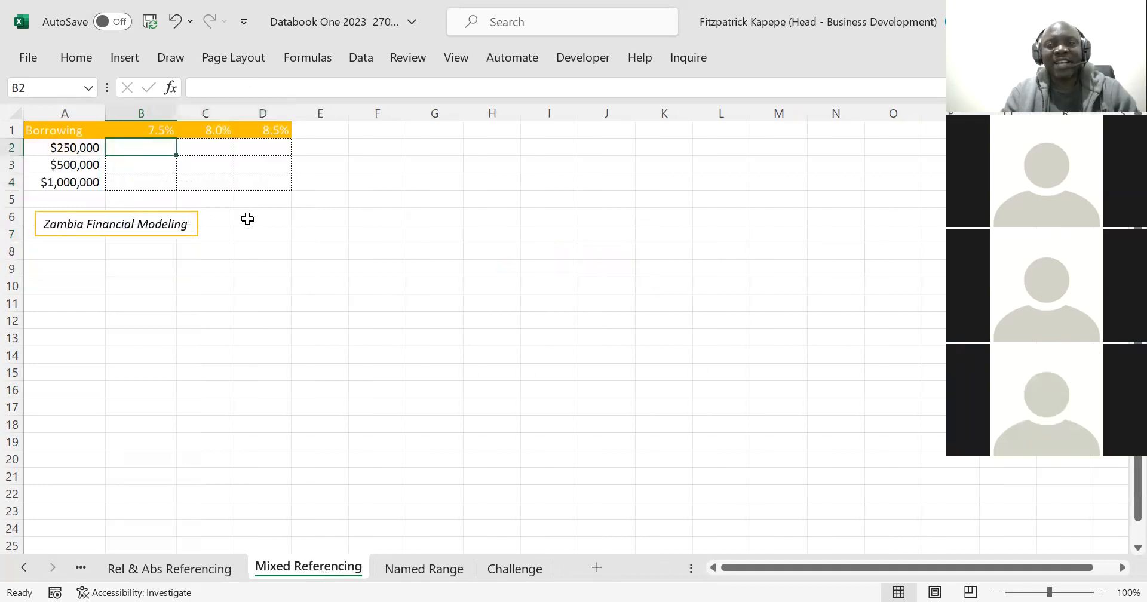
Examine the interest rates across row 1 of the borrowing table.
click(141, 129)
key(Right)
key(Left)
key(Left)
key(Left)
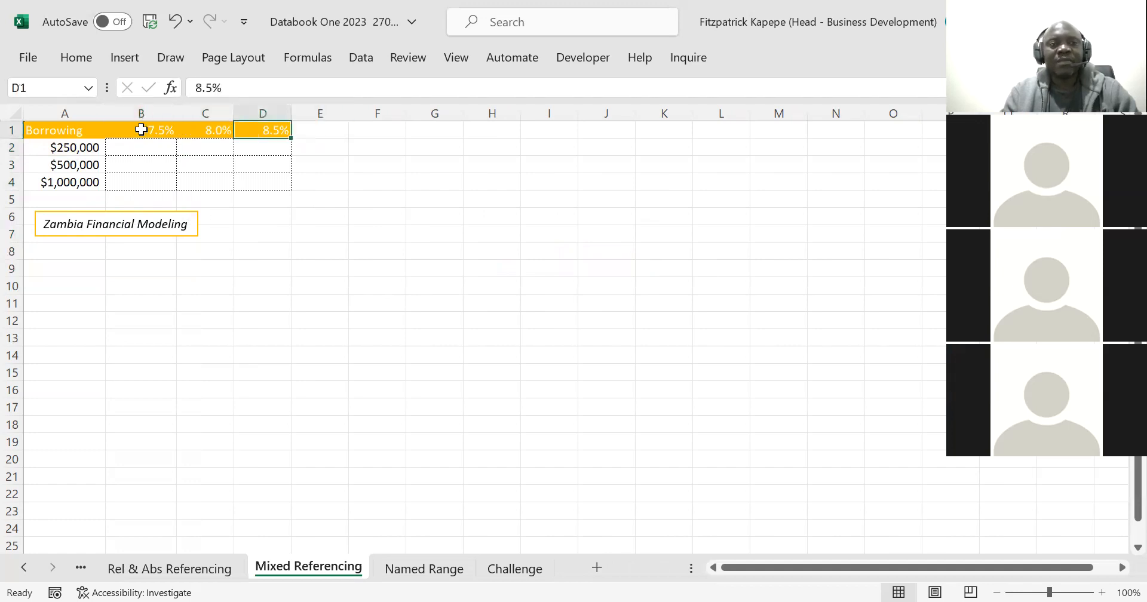
key(Right)
key(Right)
key(Right)
key(Left)
key(Left)
key(Left)
key(Left)
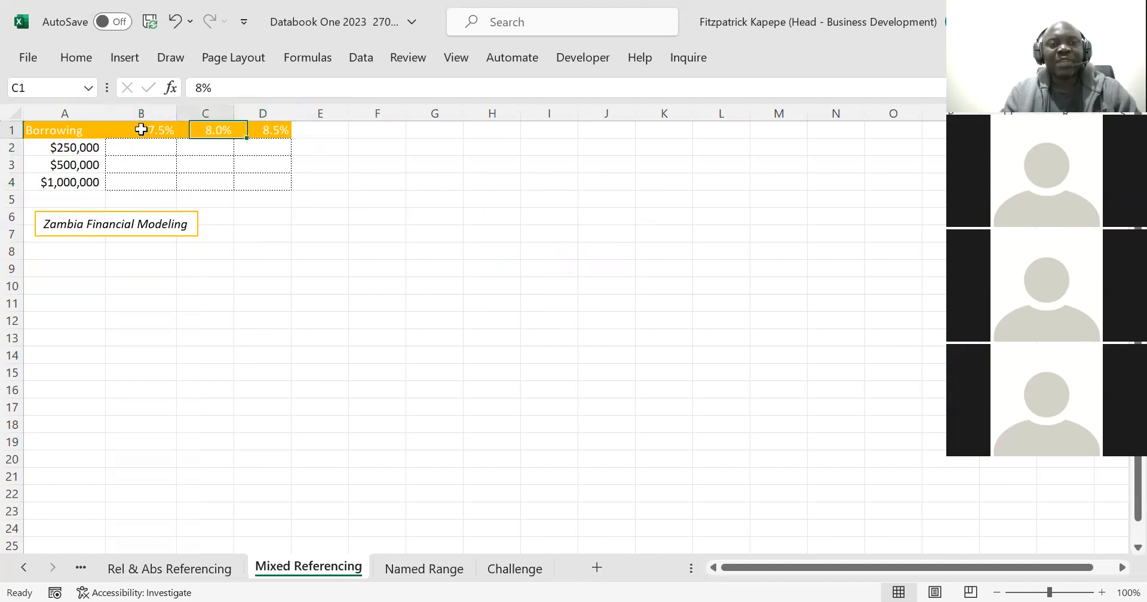
key(Right)
key(Right)
key(Right)
key(Right)
key(Right)
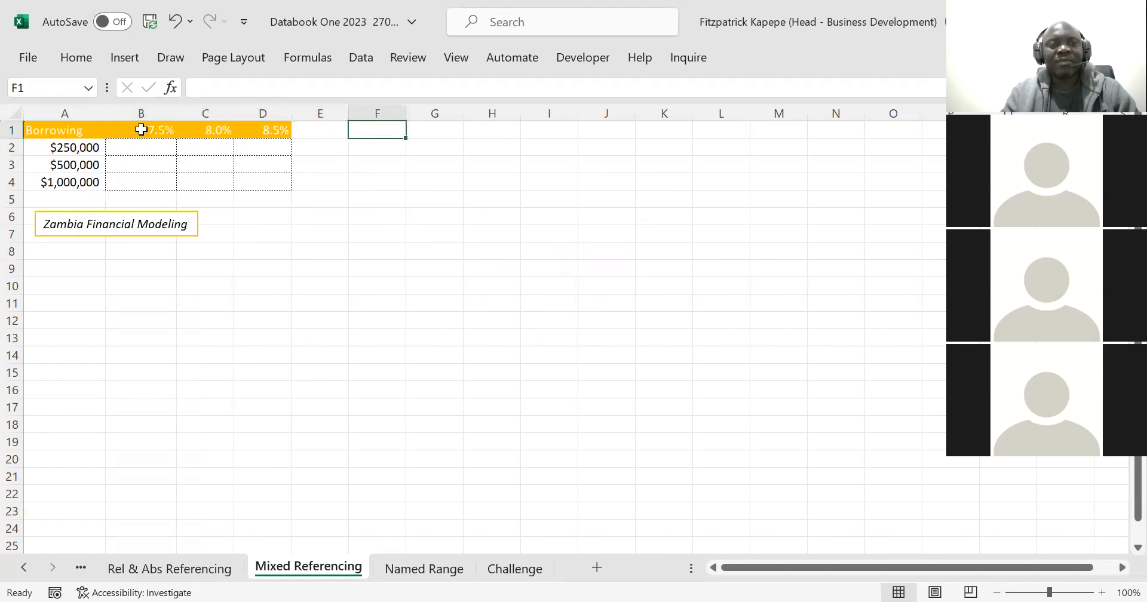
Enter the note ">>>>> Lock the Row" in E1 beside the interest rates.
key(Left)
key(Left)
key(Right)
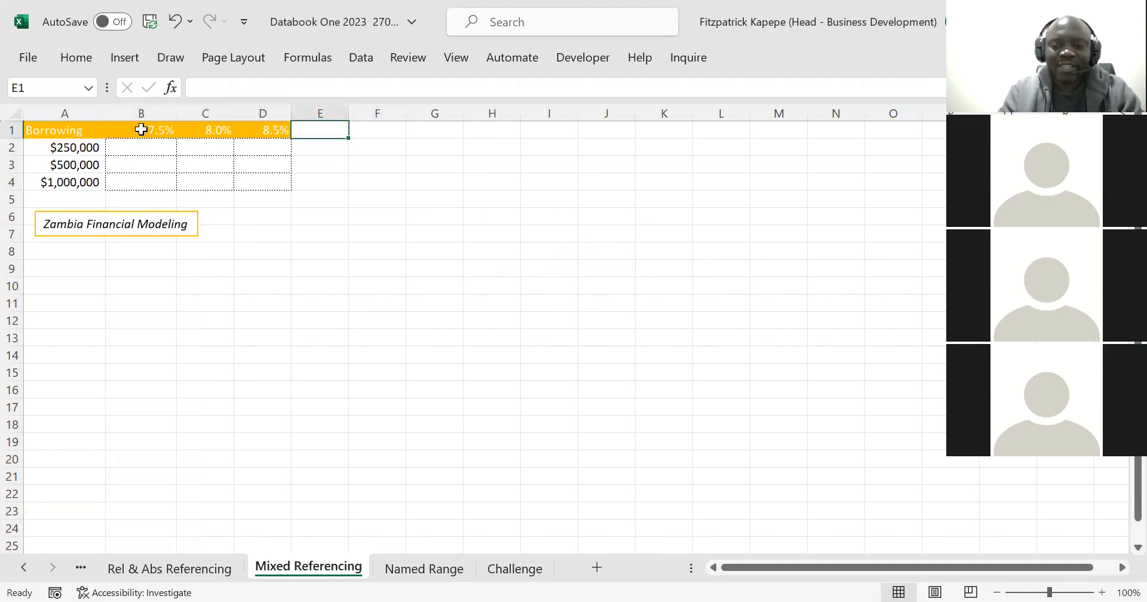
text(>>>>>)
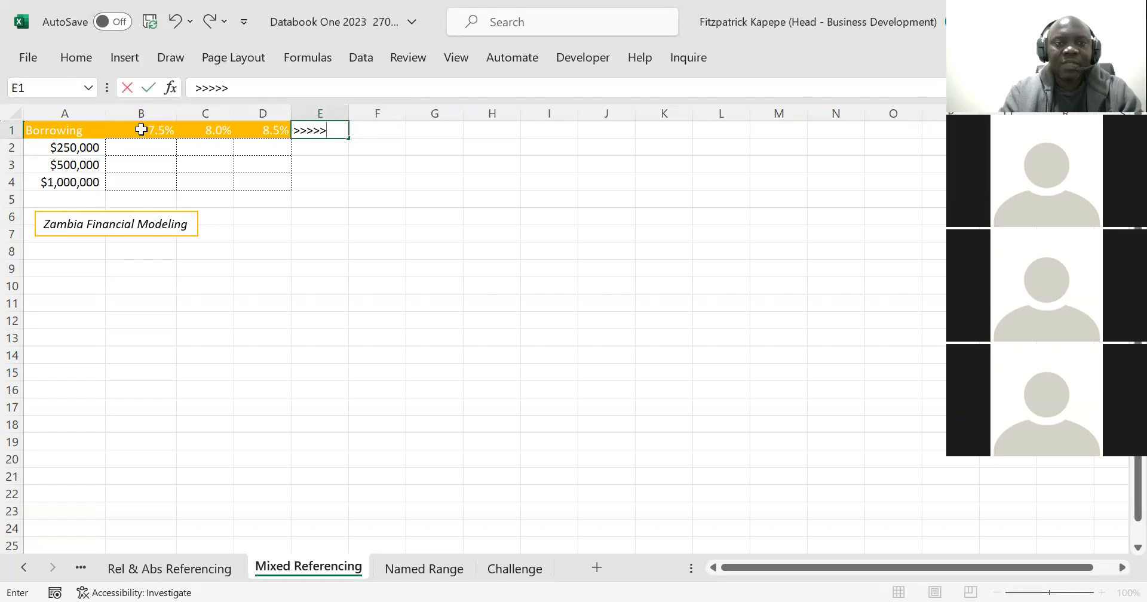
text( Lock the)
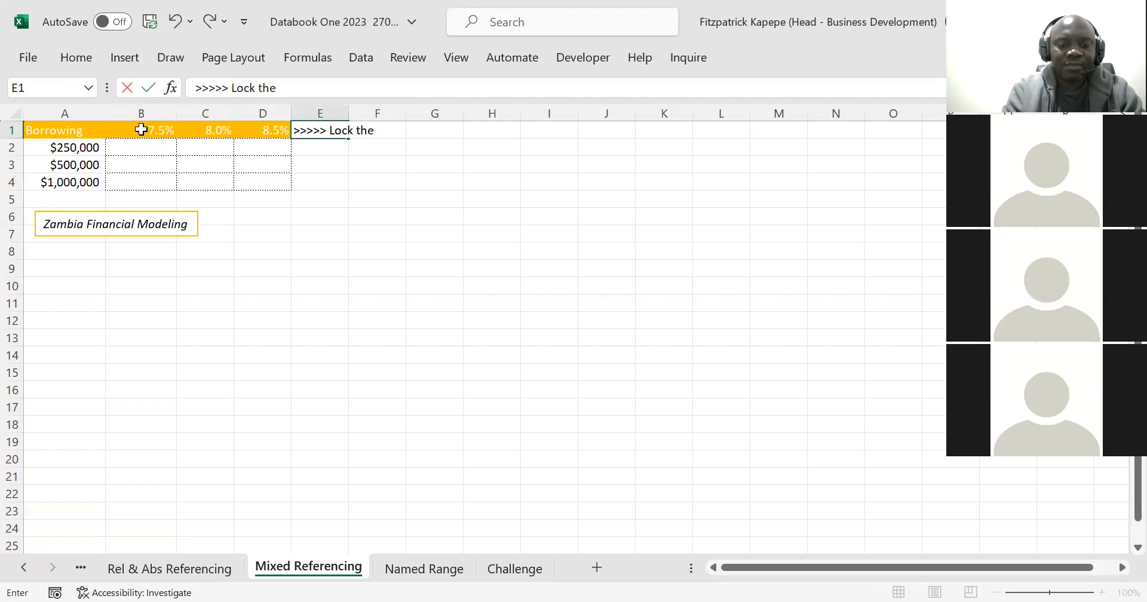
text( R)
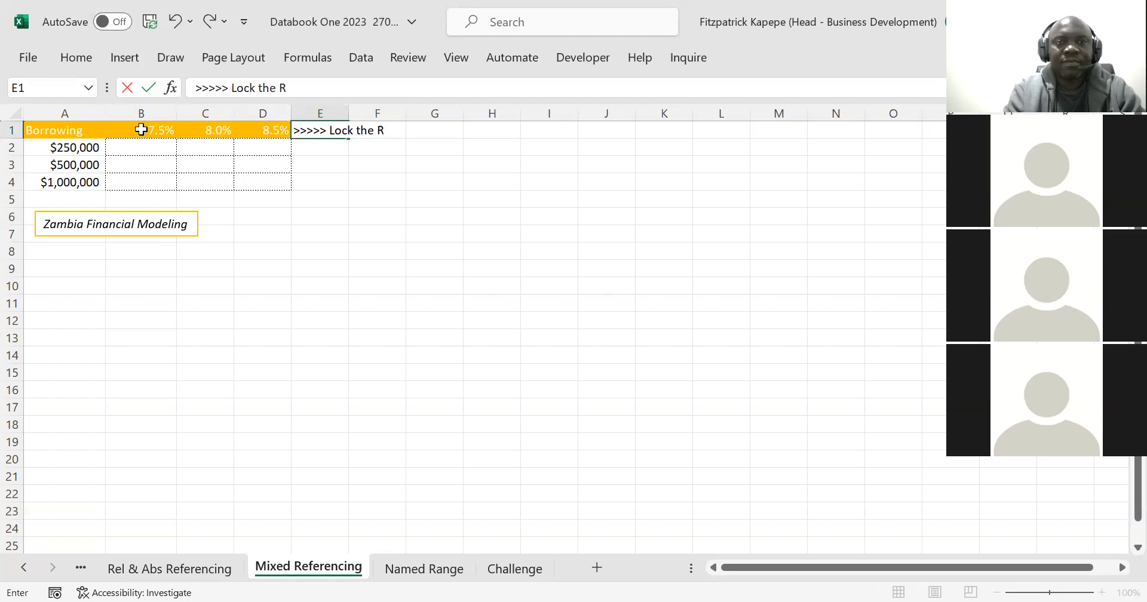
text(ow)
key(Return)
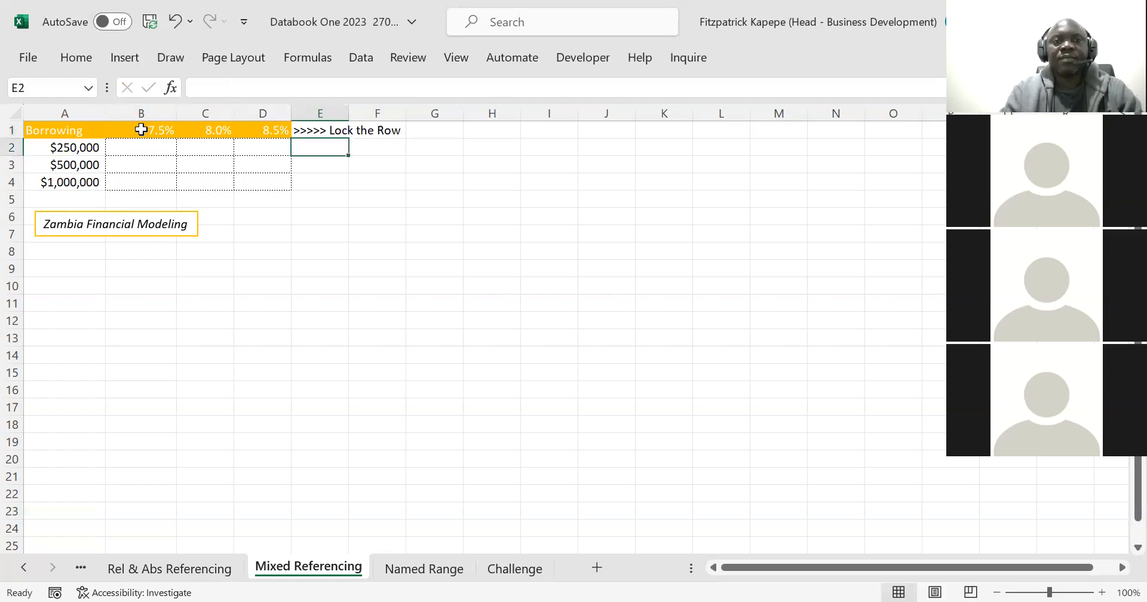
Examine the borrowing amounts down column A of the table.
key(Left)
key(Left)
key(Left)
key(Left)
key(Down)
key(Down)
key(Down)
key(Down)
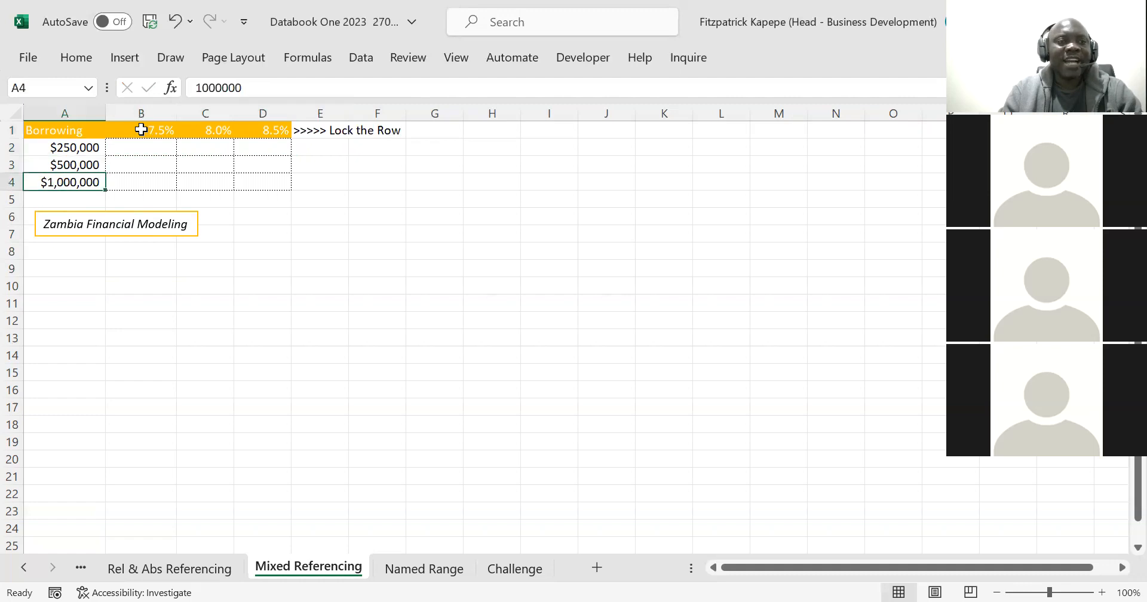
key(Up)
key(Down)
key(Down)
key(Down)
key(Down)
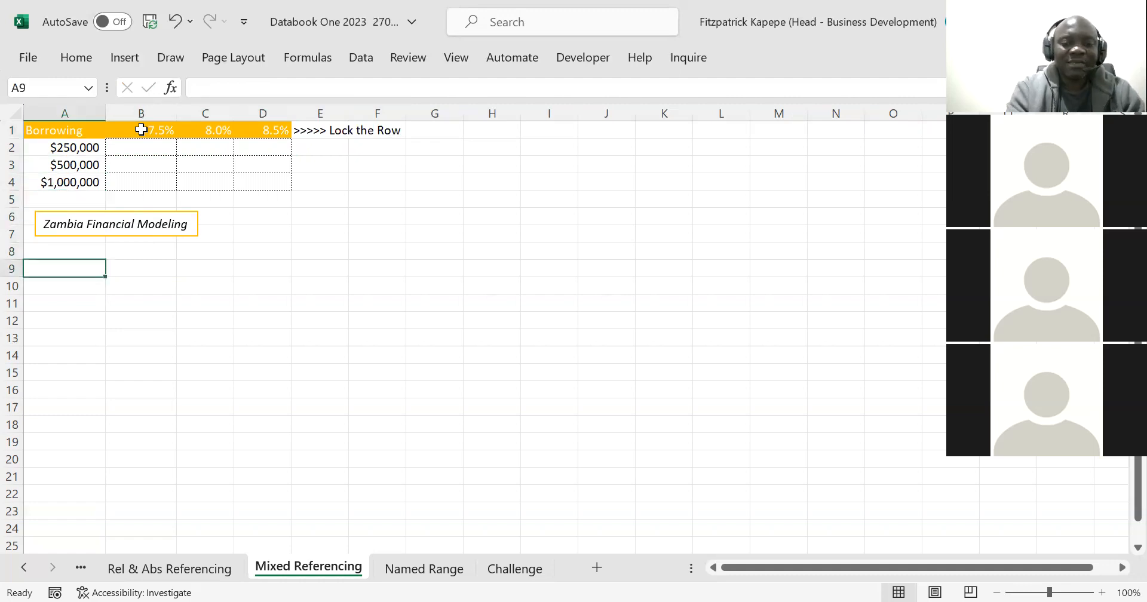
Enter the note "Lock the column" in A9 below the borrowing table.
text(Lock t)
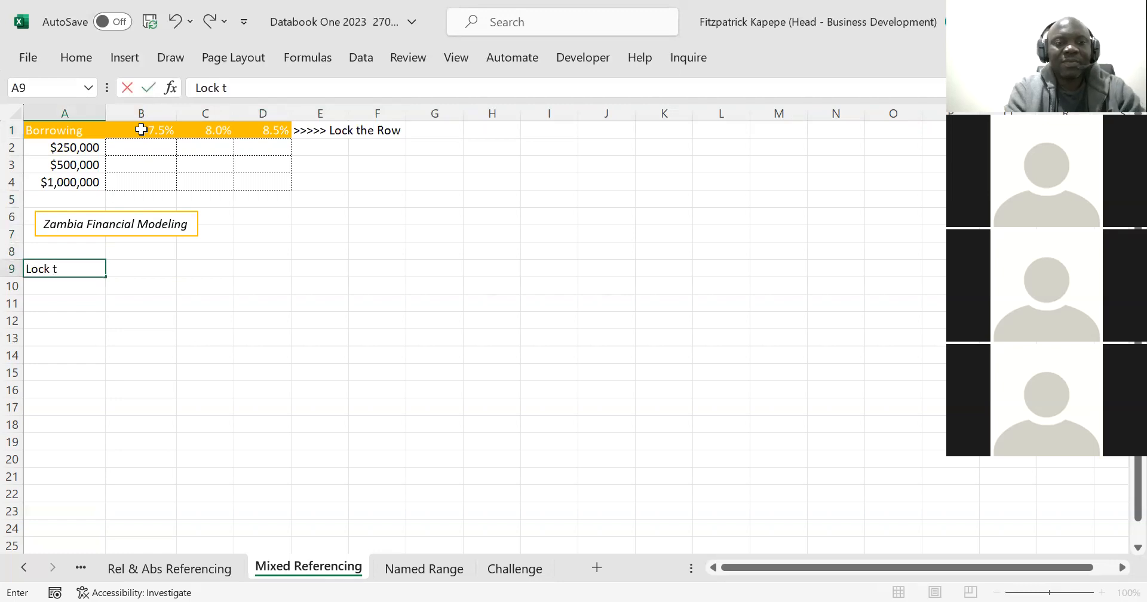
text(he column)
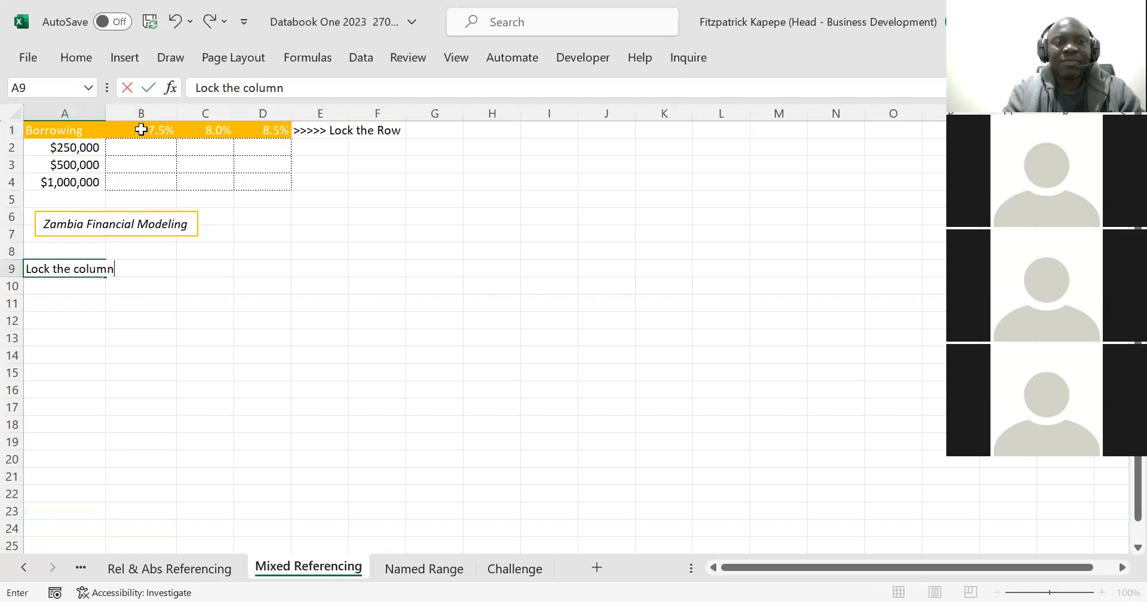
key(Return)
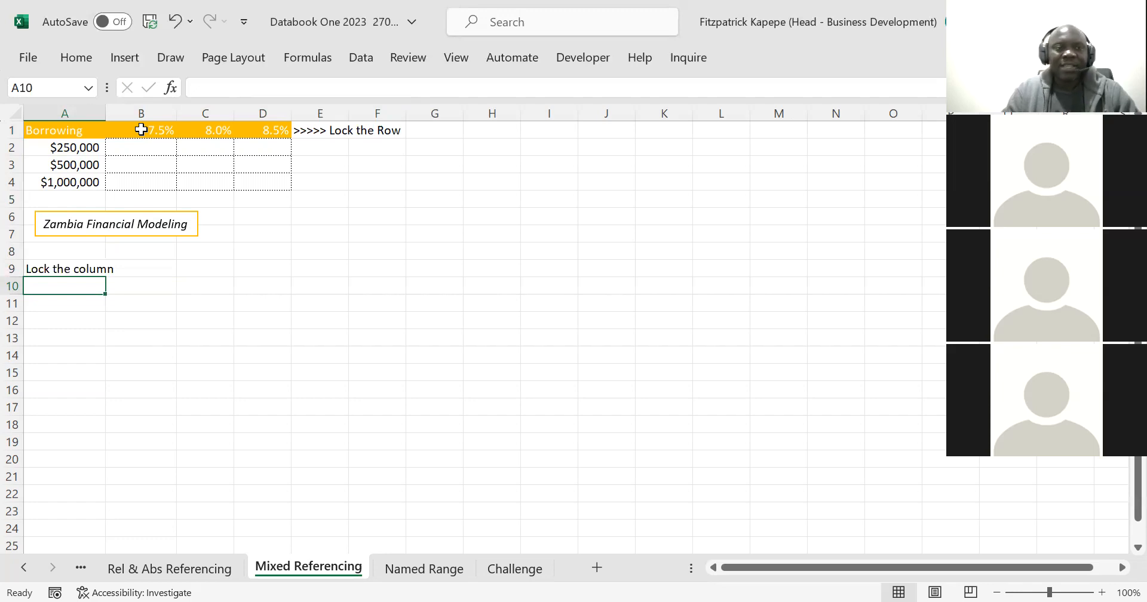
Examine the borrowing amounts down column A, from A2 to A4.
click(141, 145)
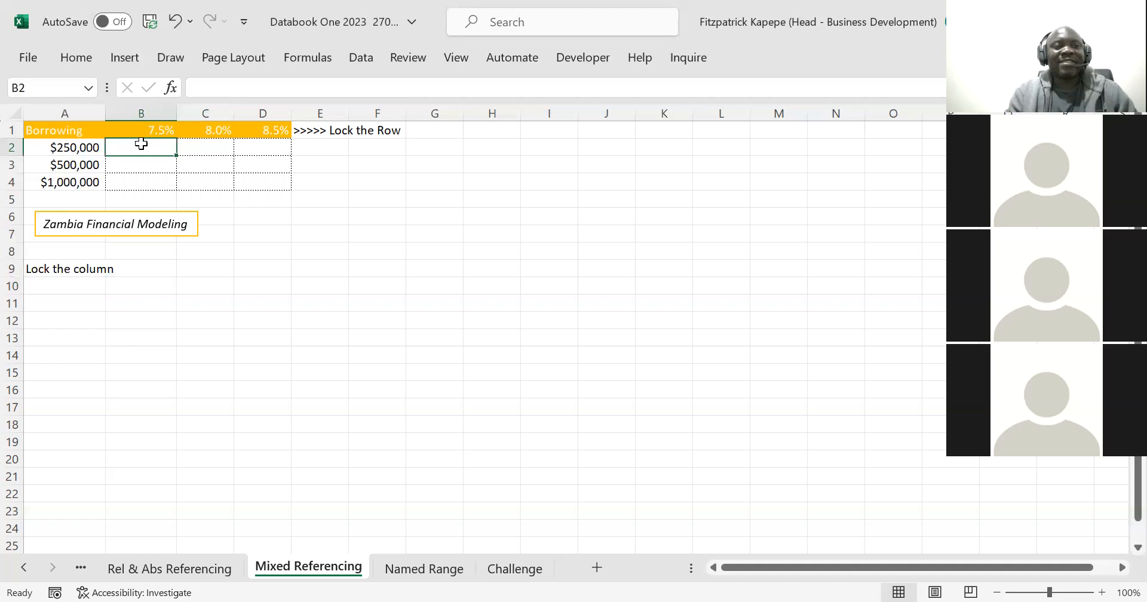
click(60, 150)
key(Down)
key(Down)
key(Down)
key(Down)
key(Up)
key(Up)
key(Up)
key(Up)
key(Up)
key(Down)
key(Down)
key(Down)
key(Up)
key(Up)
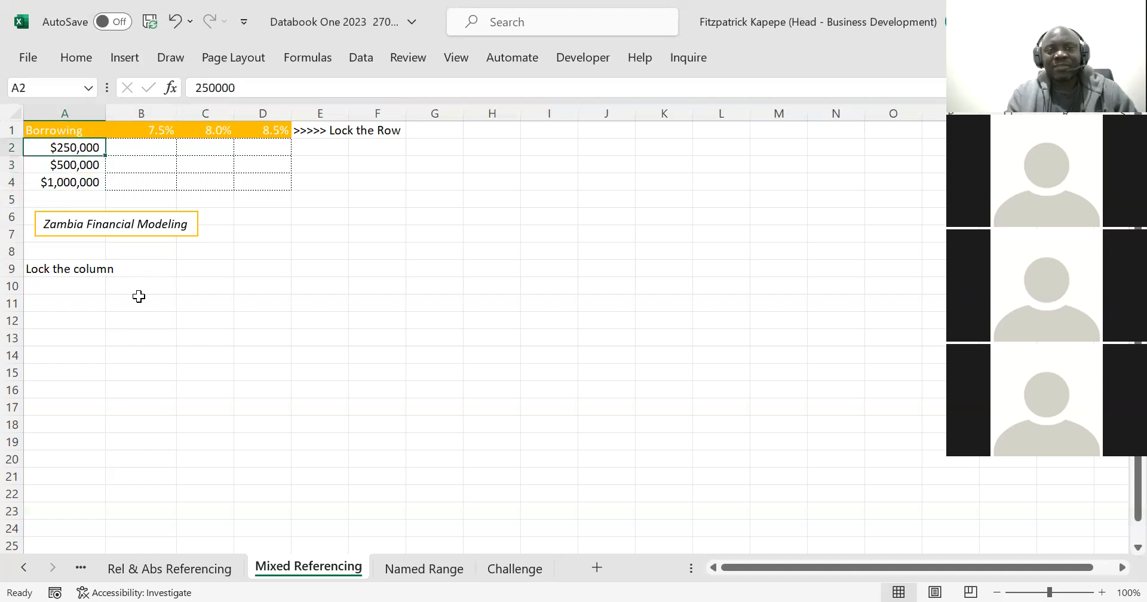
key(Up)
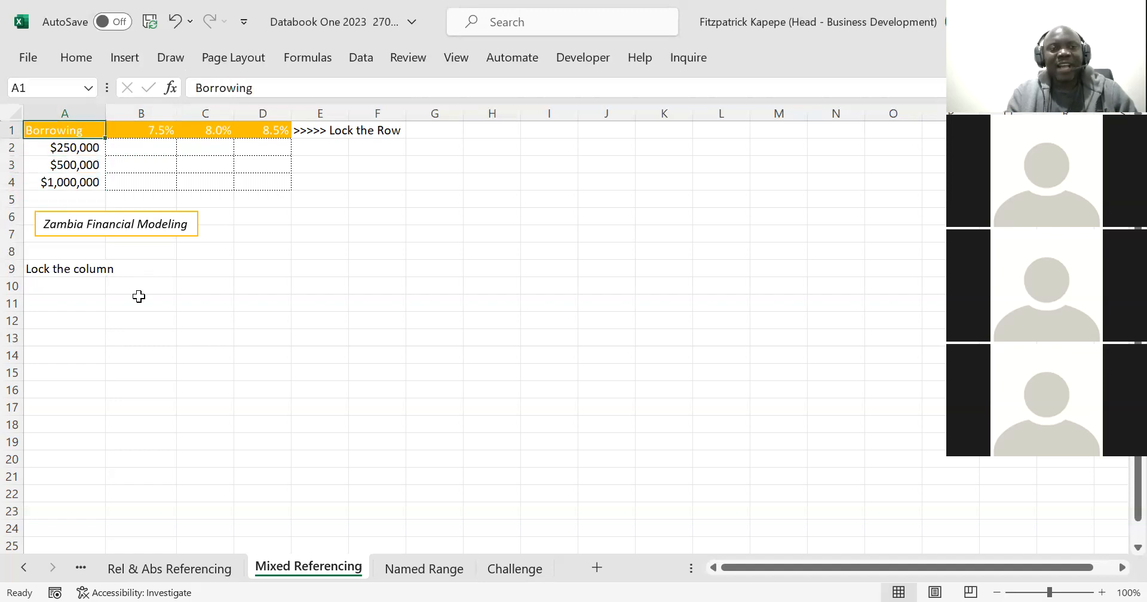
Examine how the interest rates run across row 1, from B1 to D1.
key(Right)
key(Right)
key(Right)
key(Left)
key(Left)
key(Left)
key(Right)
key(Right)
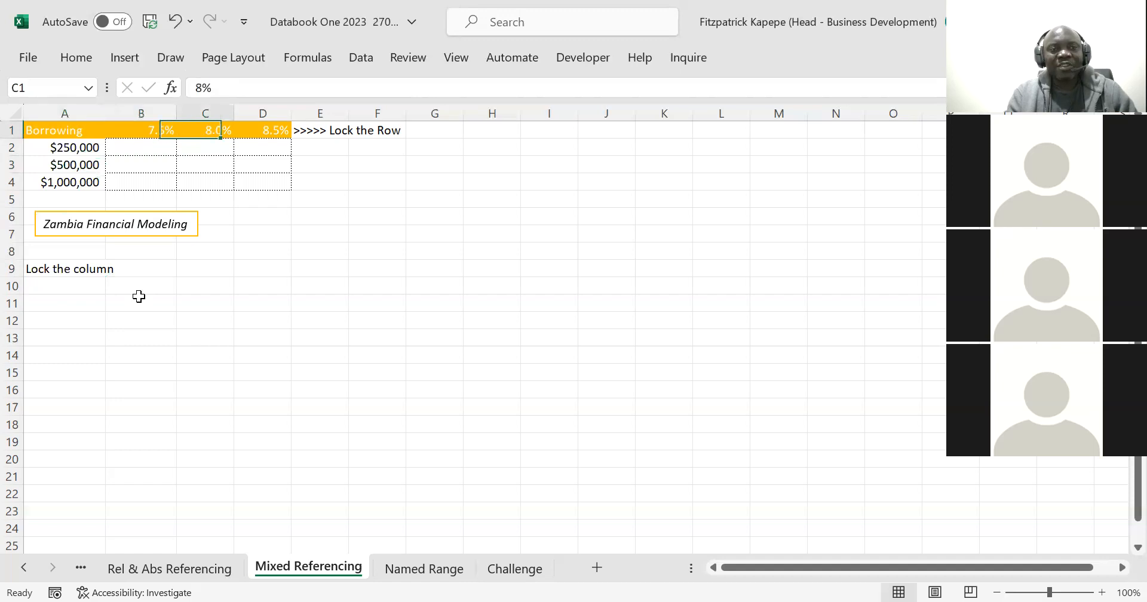
key(Left)
key(Right)
key(Left)
key(Down)
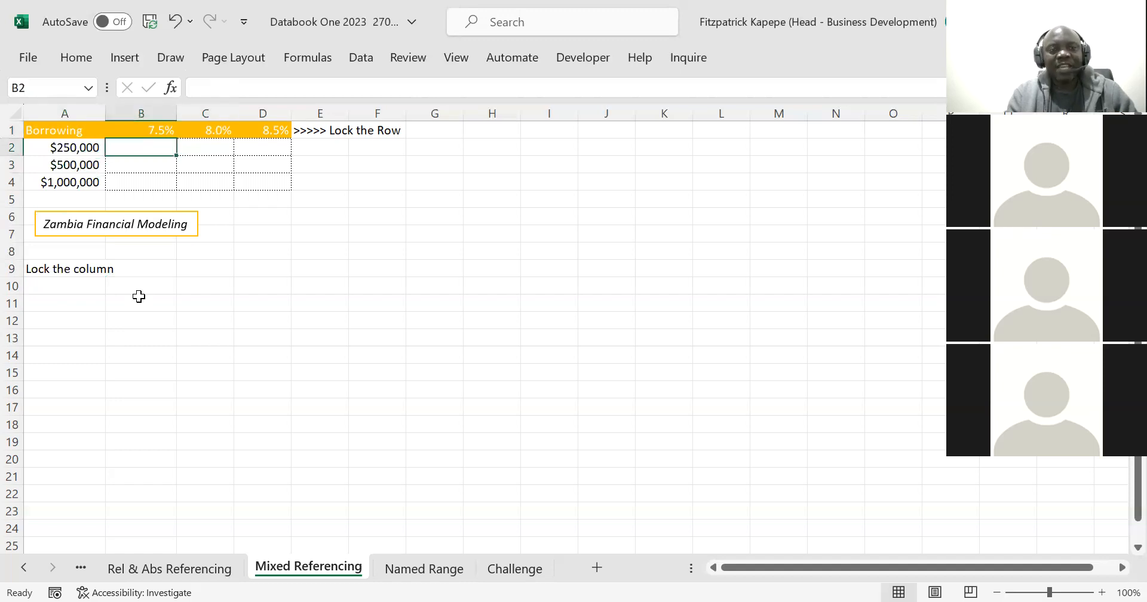
Examine the calculation cells in B2:D4 against their borrowing amounts and interest rates.
key(Right)
key(Down)
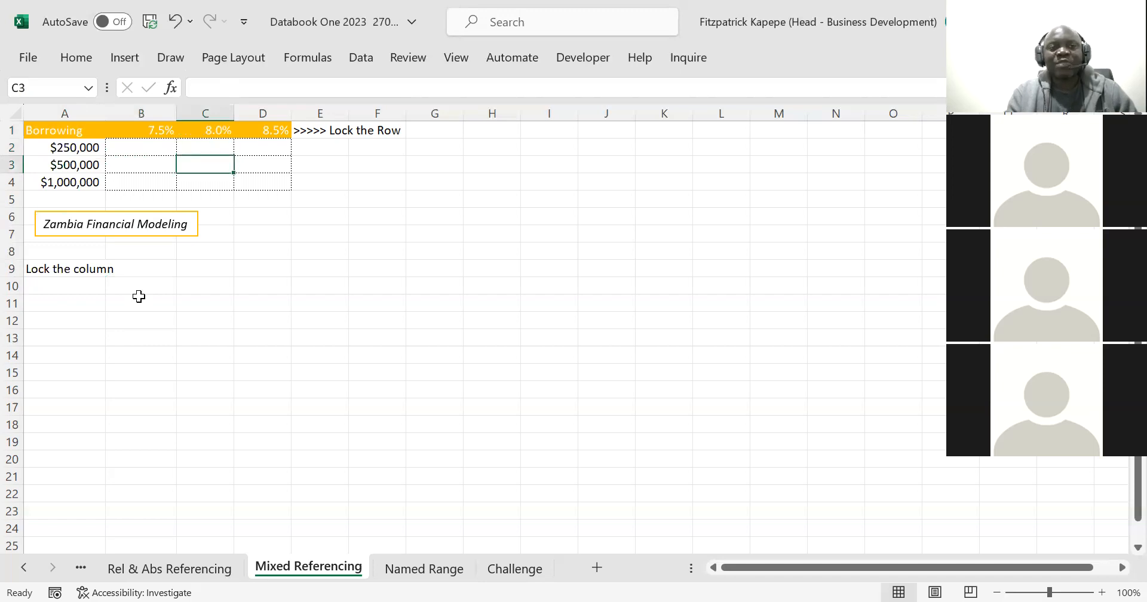
key(Down)
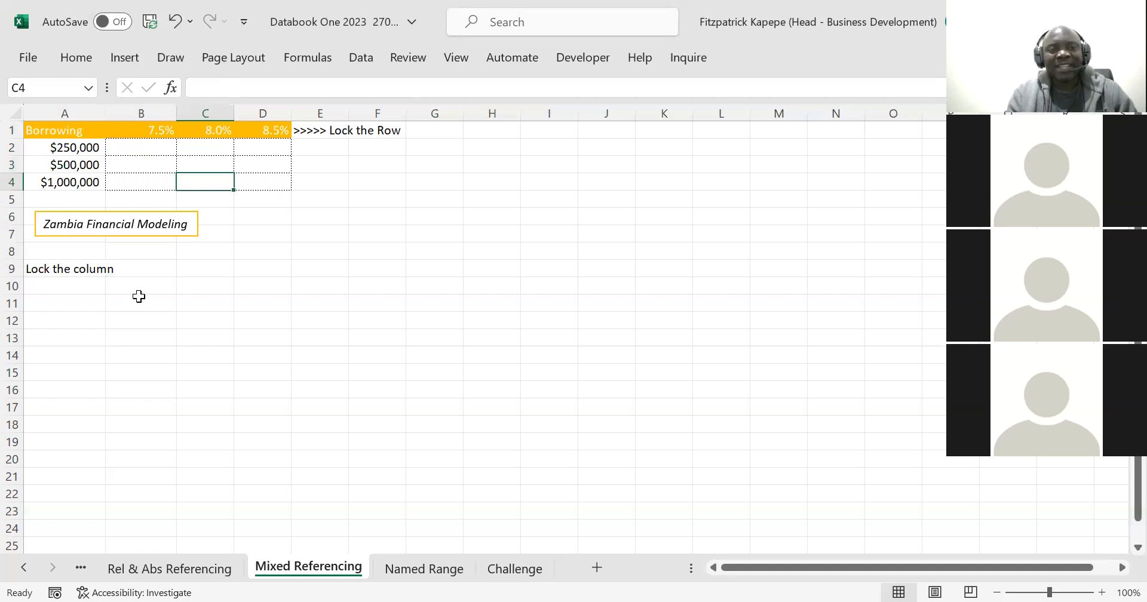
key(Right)
key(Up)
key(Up)
key(Up)
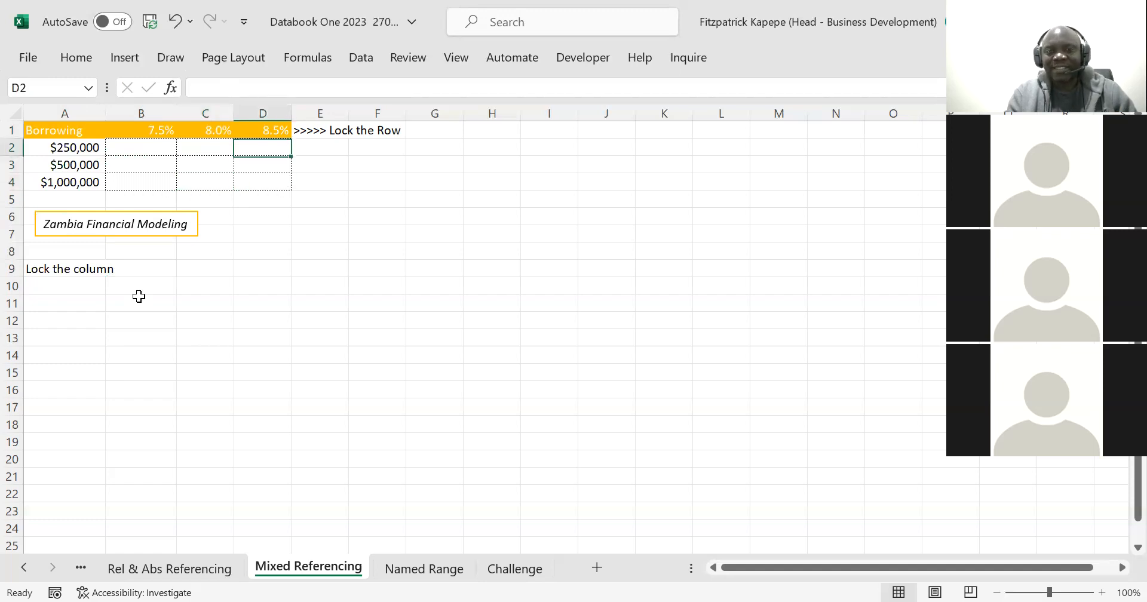
key(Left)
key(Left)
key(Left)
key(Down)
key(Down)
key(Down)
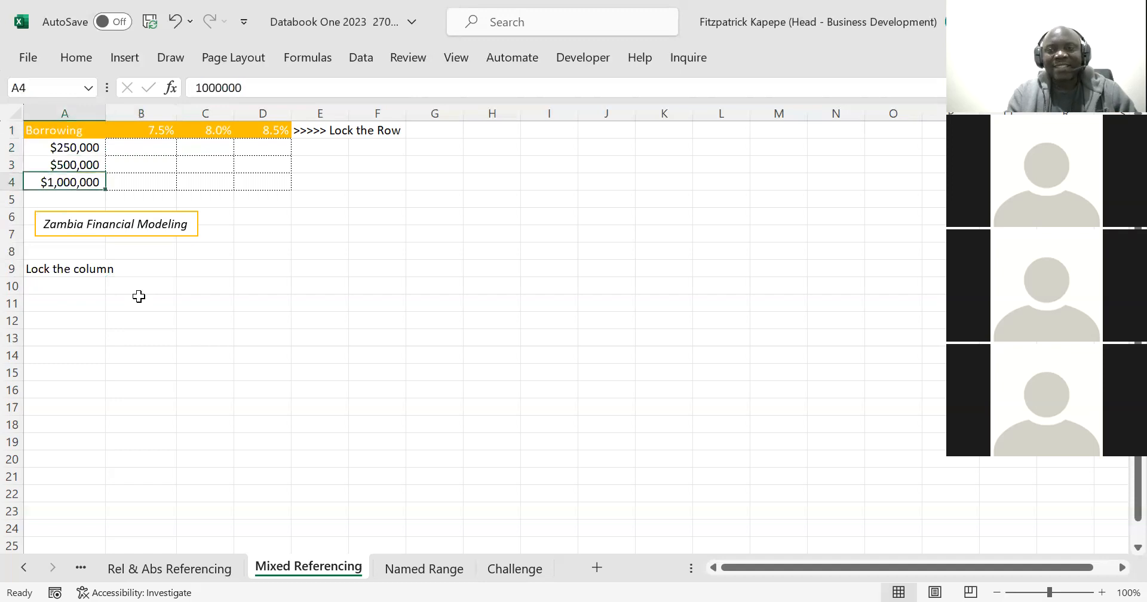
key(Right)
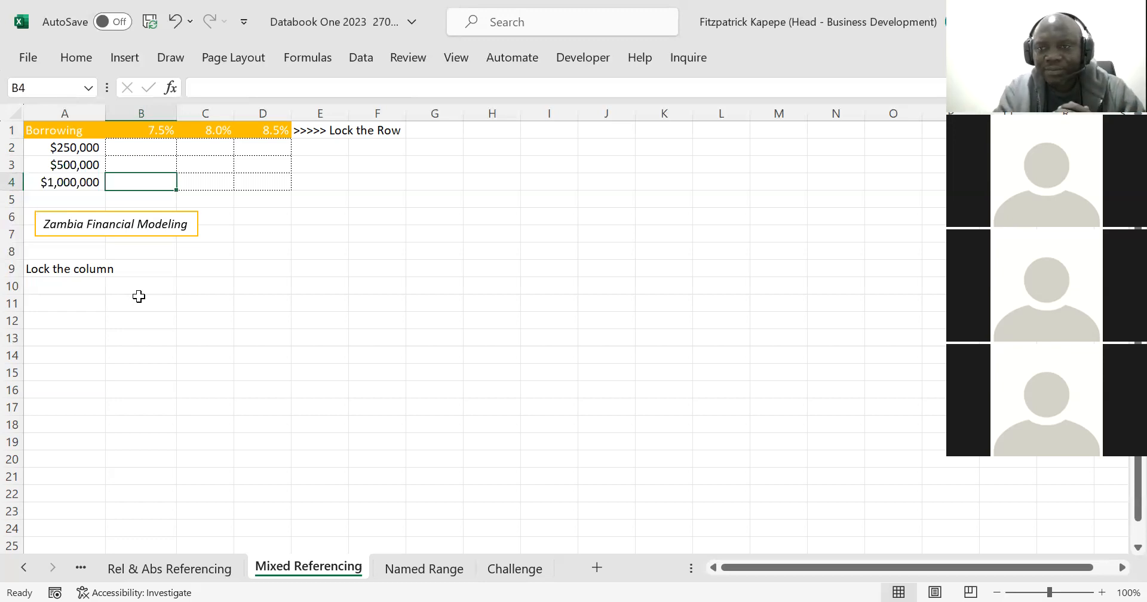
Examine the borrowing amounts in column A and the calculation cells across row 2.
key(Up)
key(Up)
key(Left)
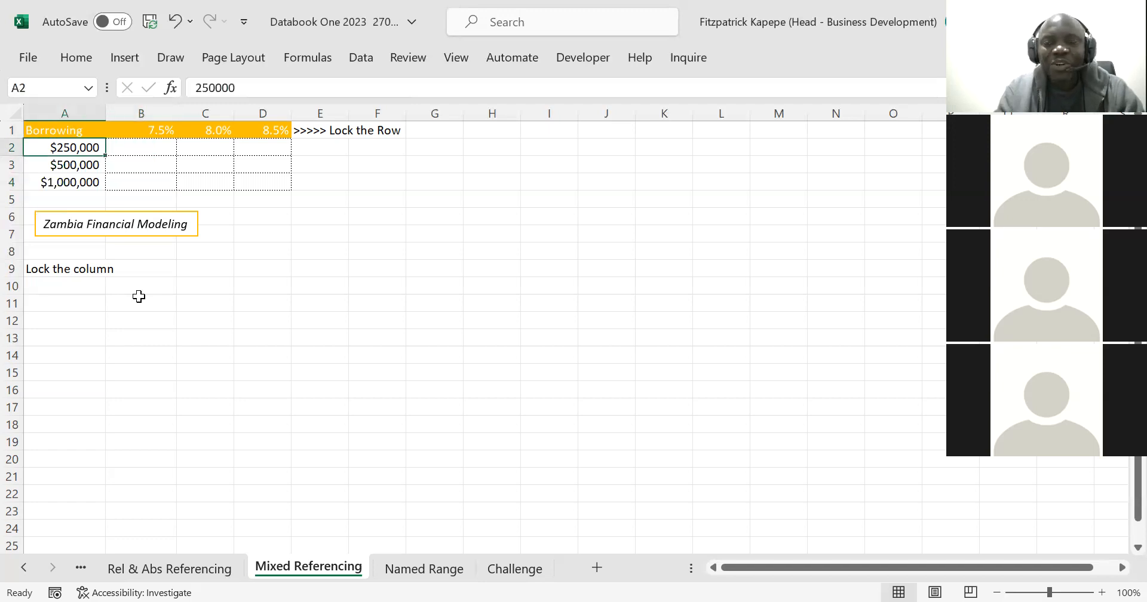
key(Down)
key(Down)
key(Down)
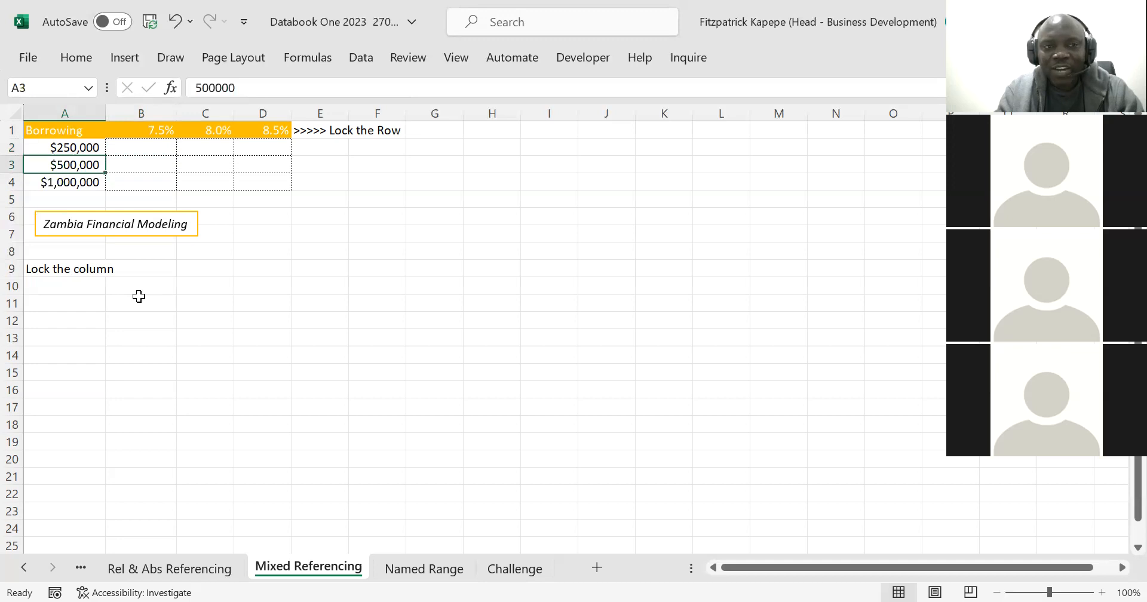
key(Up)
key(Up)
key(Up)
key(Right)
key(Right)
key(Right)
key(Right)
key(Right)
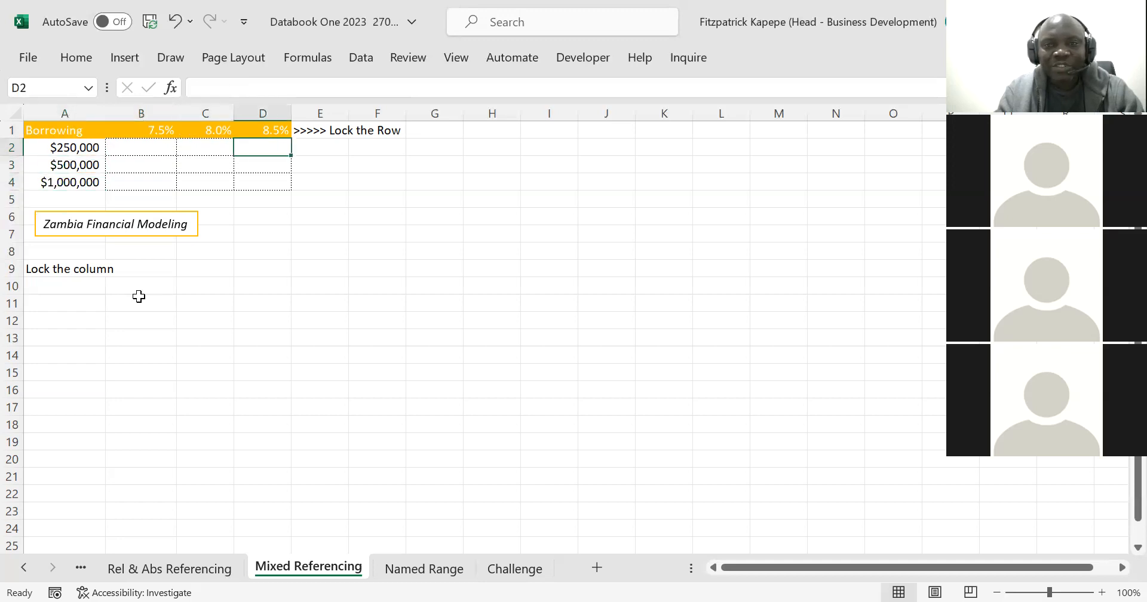
key(Left)
key(Left)
key(Left)
key(Left)
key(Left)
key(Right)
key(Right)
key(Right)
key(Right)
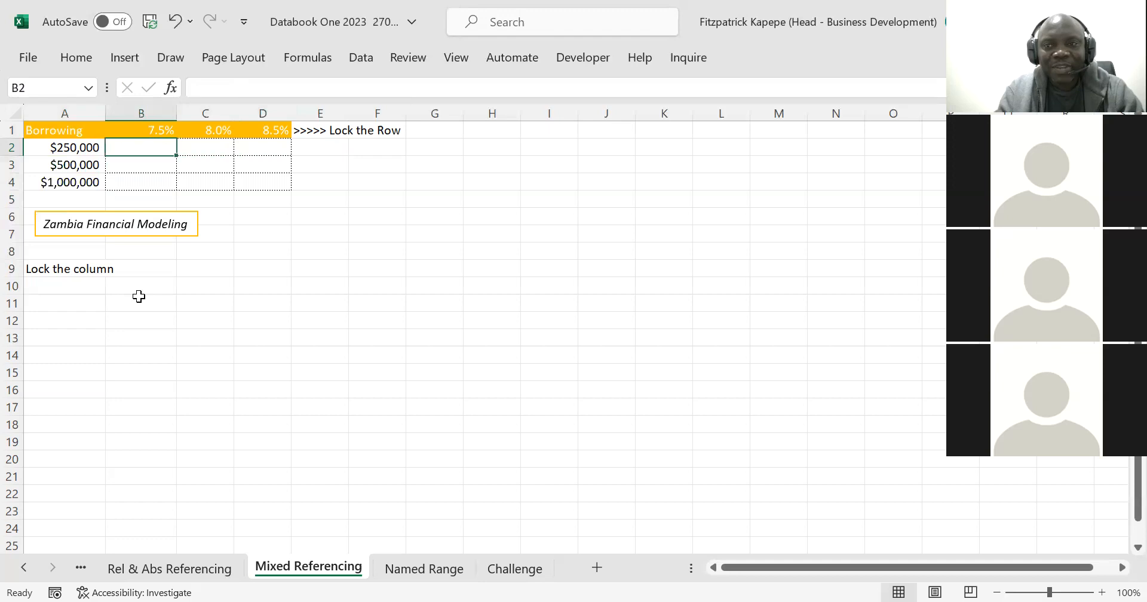
Examine the interest rates across row 1 beside the row-lock note.
key(Left)
key(Left)
key(Left)
key(Up)
key(Right)
key(Right)
key(Left)
key(Left)
key(Left)
key(Right)
key(Right)
key(Right)
key(Right)
key(Right)
key(Right)
key(Left)
key(Left)
key(Left)
key(Left)
key(Left)
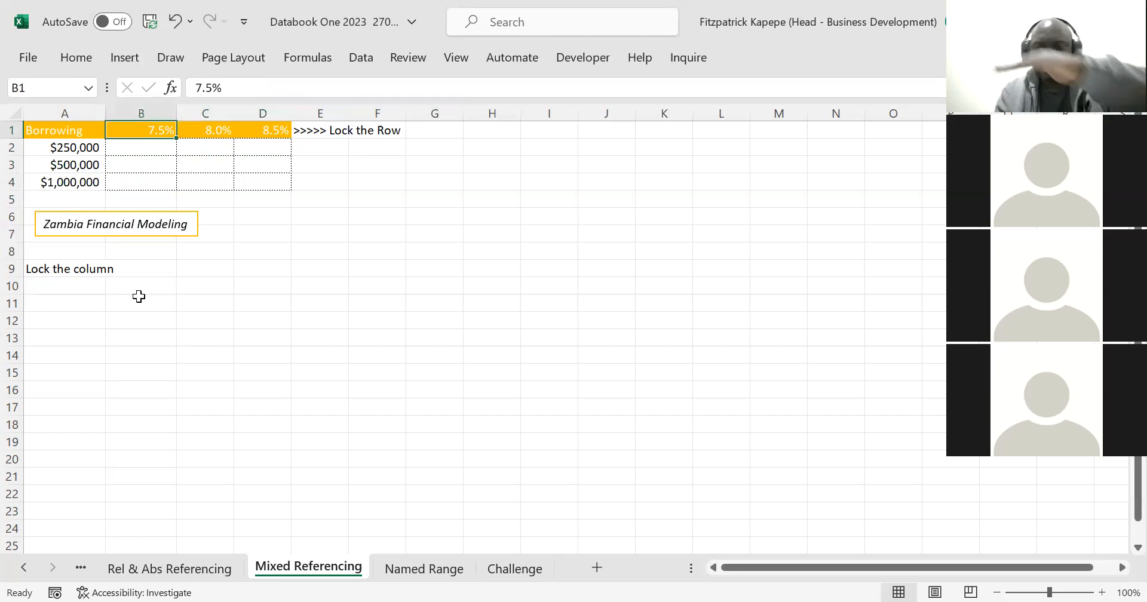
Start a formula in B2 with the $250,000 borrowing amount, locking only its column as =$A2.
key(Down)
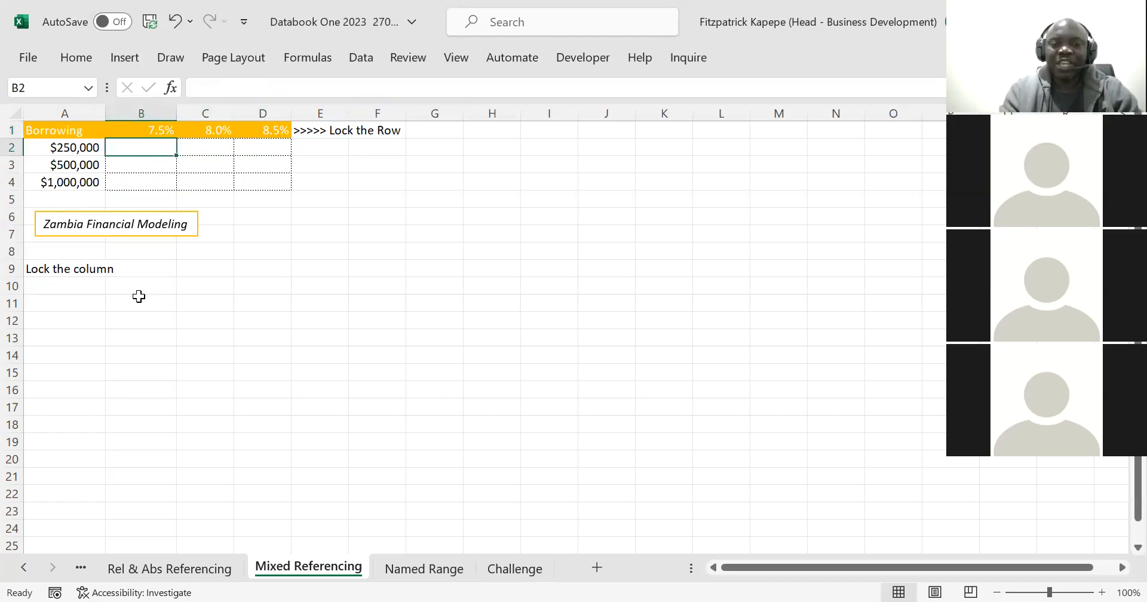
text(=)
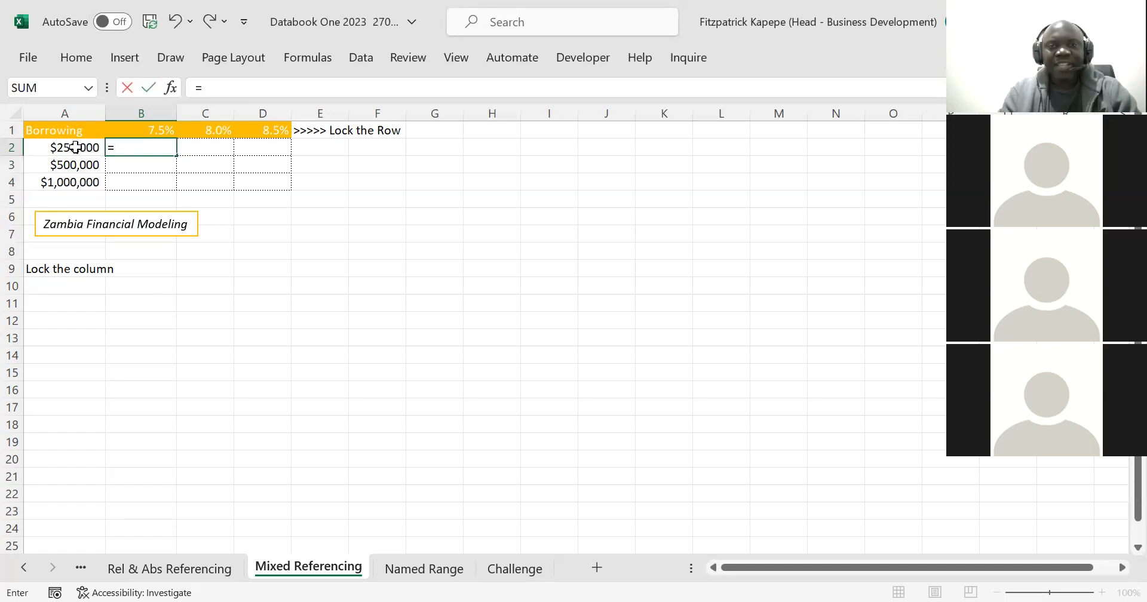
click(74, 147)
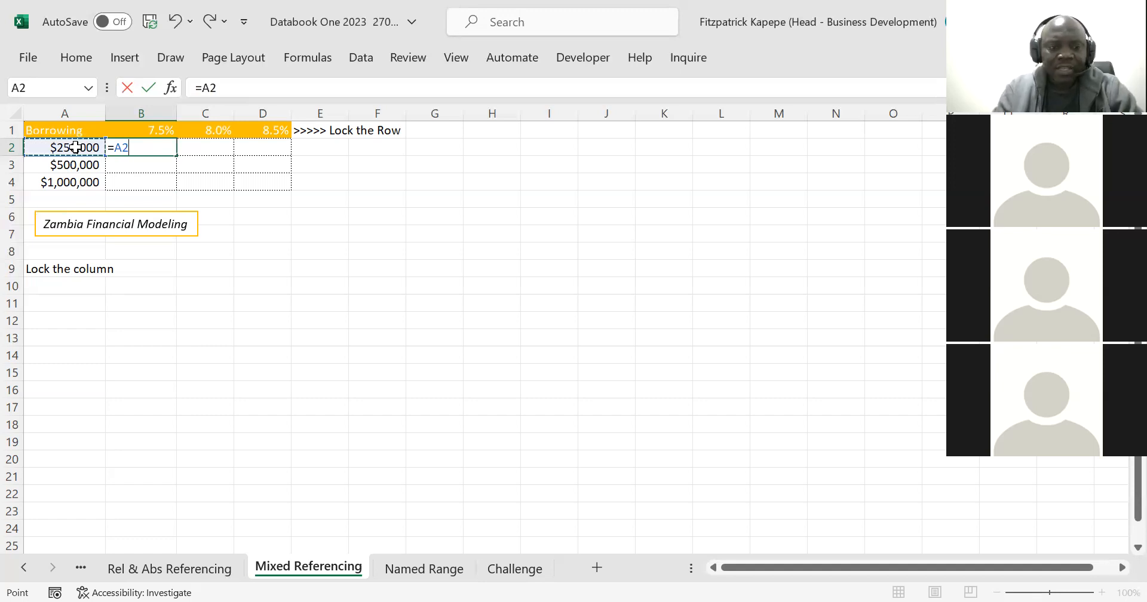
key(F4)
key(F4)
key(F4)
key(F4)
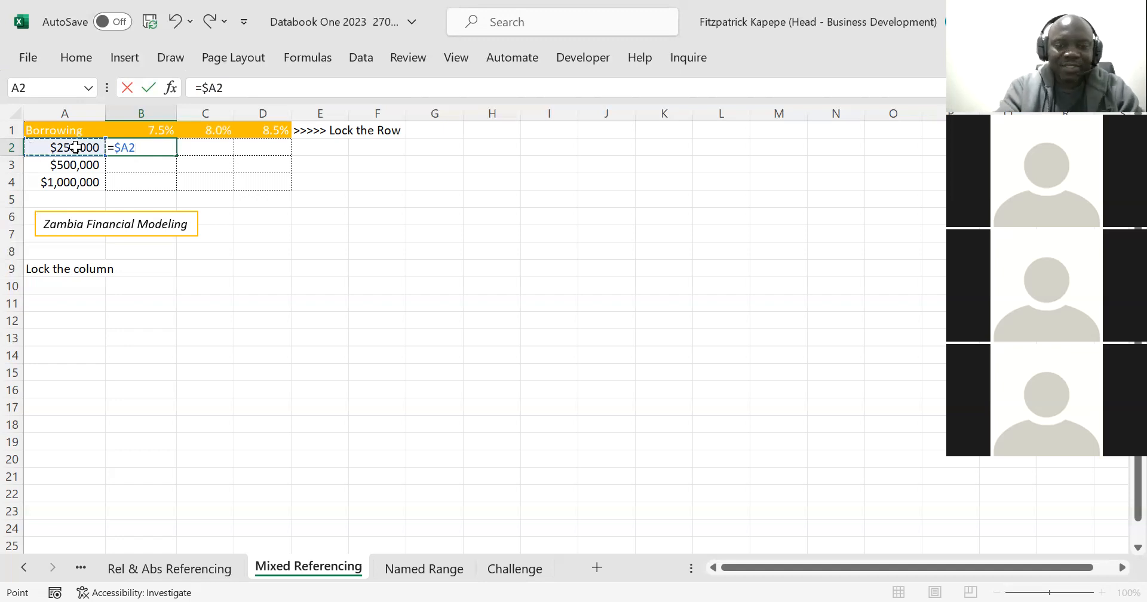
Multiply by the 7.5% rate with only its row locked, completing the B2 formula as =$A2*B$1.
text(*)
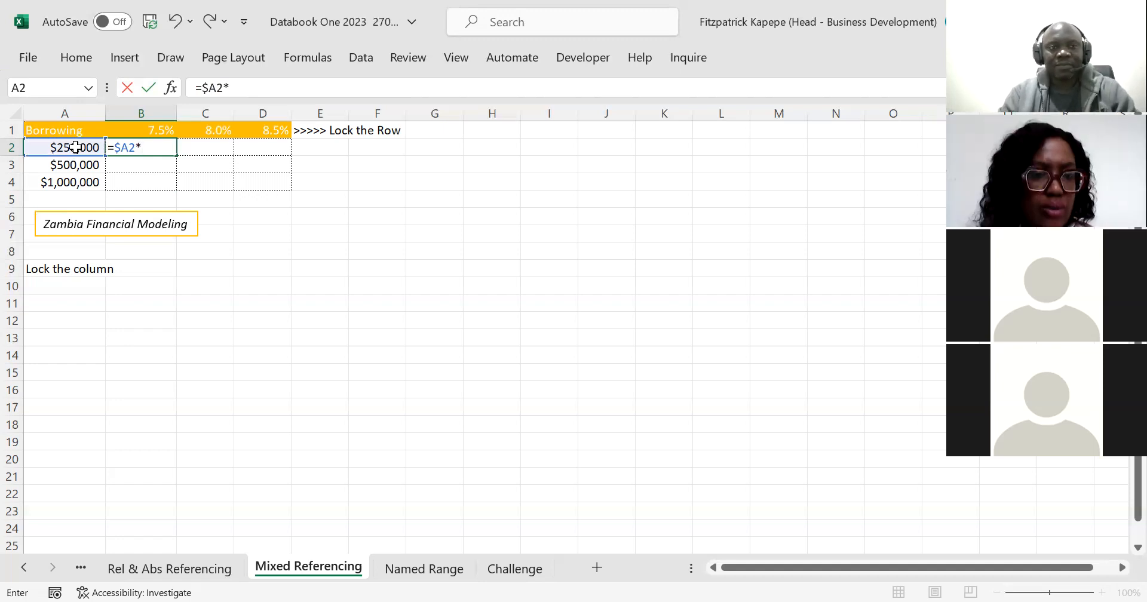
click(150, 130)
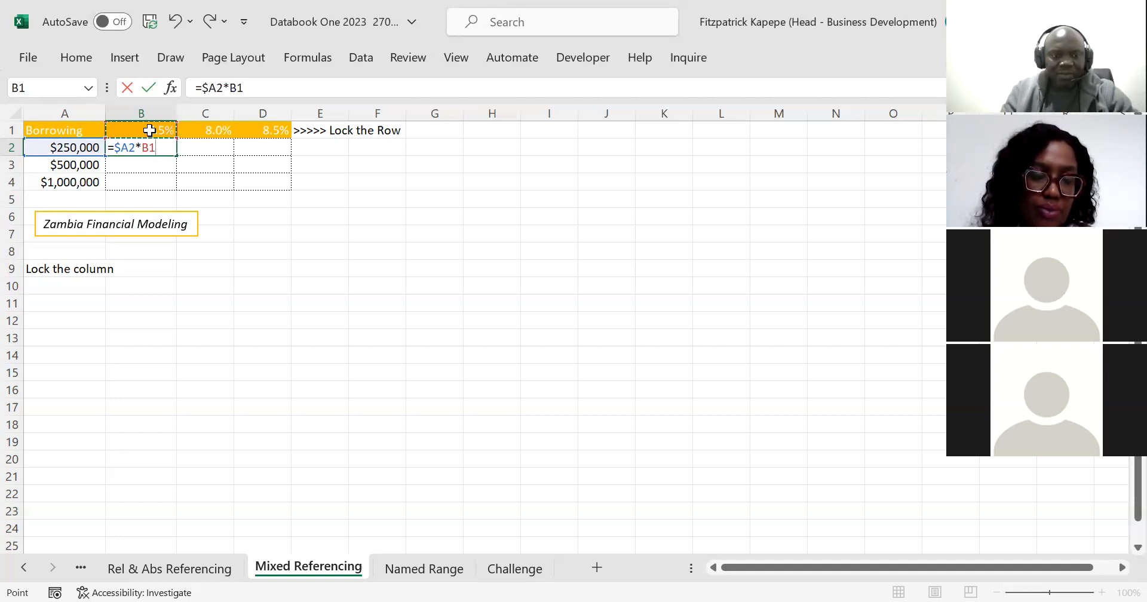
key(F4)
key(F4)
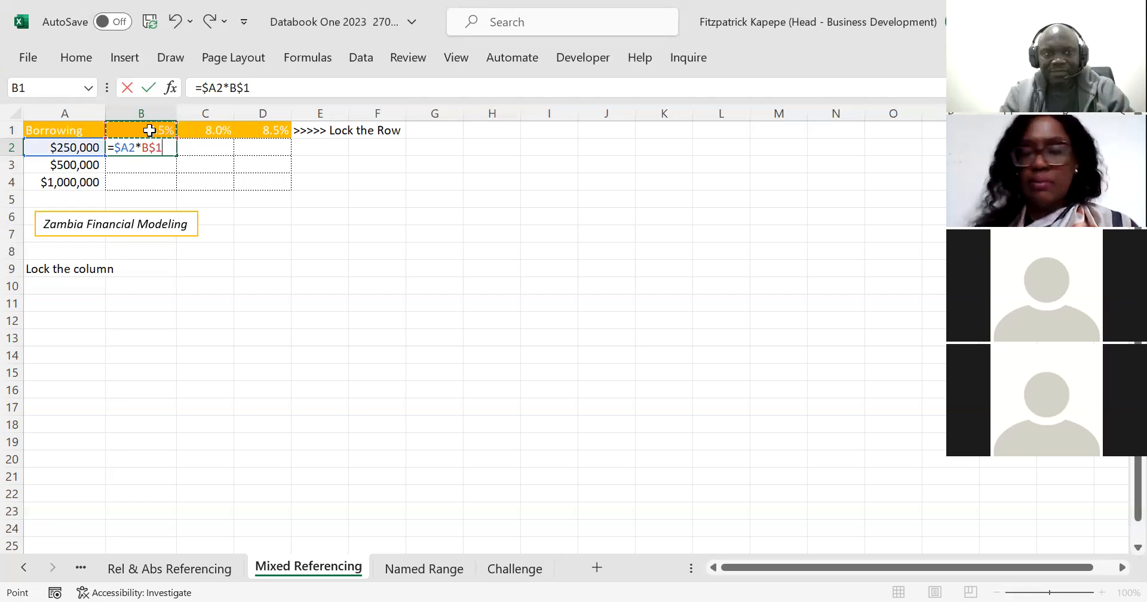
key(Return)
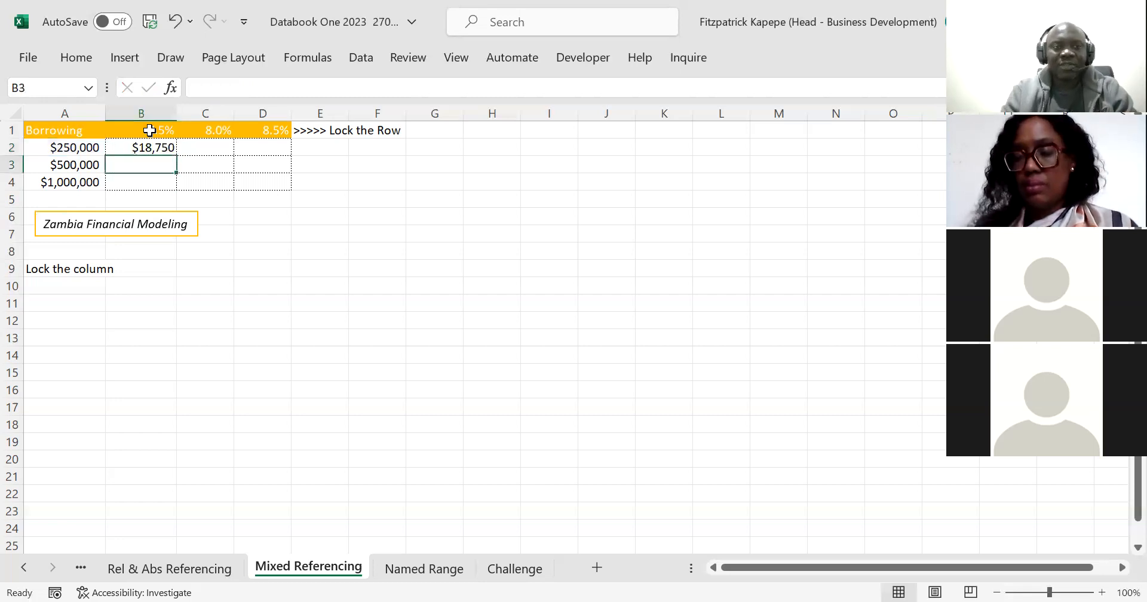
Fill the B2 formula across and down the range B2:D4.
key(Up)
key(shift+Down)
key(shift+Down)
key(shift+Right)
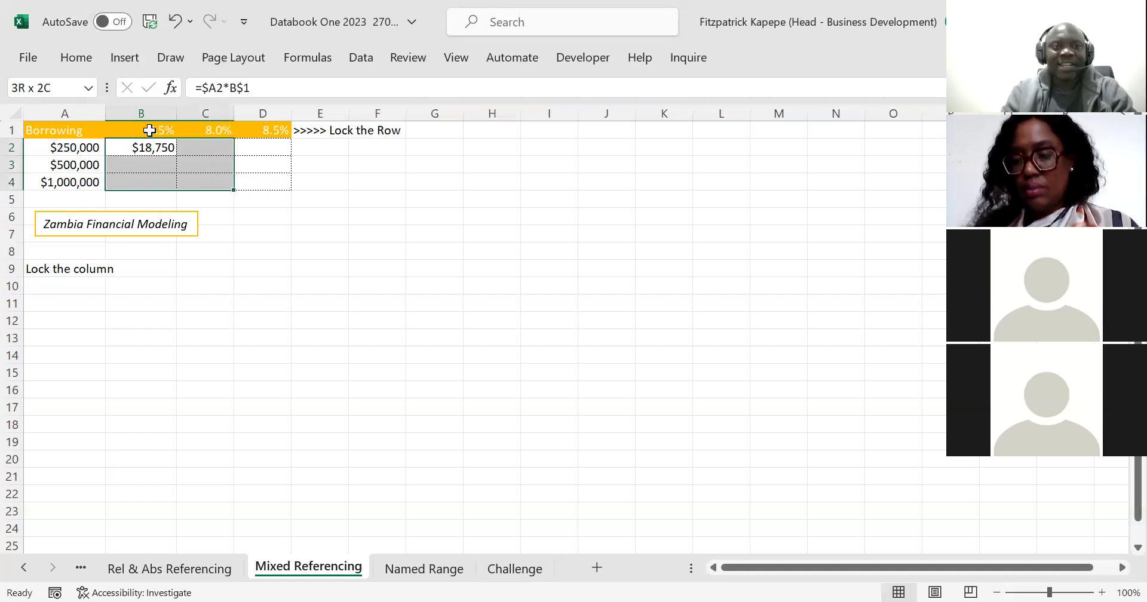
key(shift+Right)
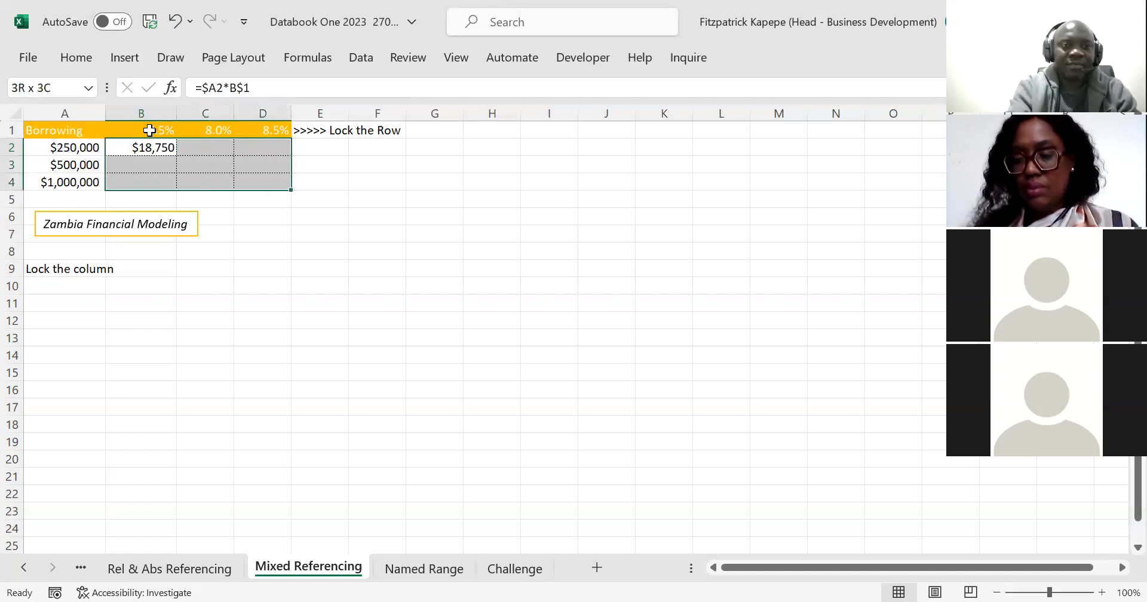
key(ctrl+r)
key(ctrl+d)
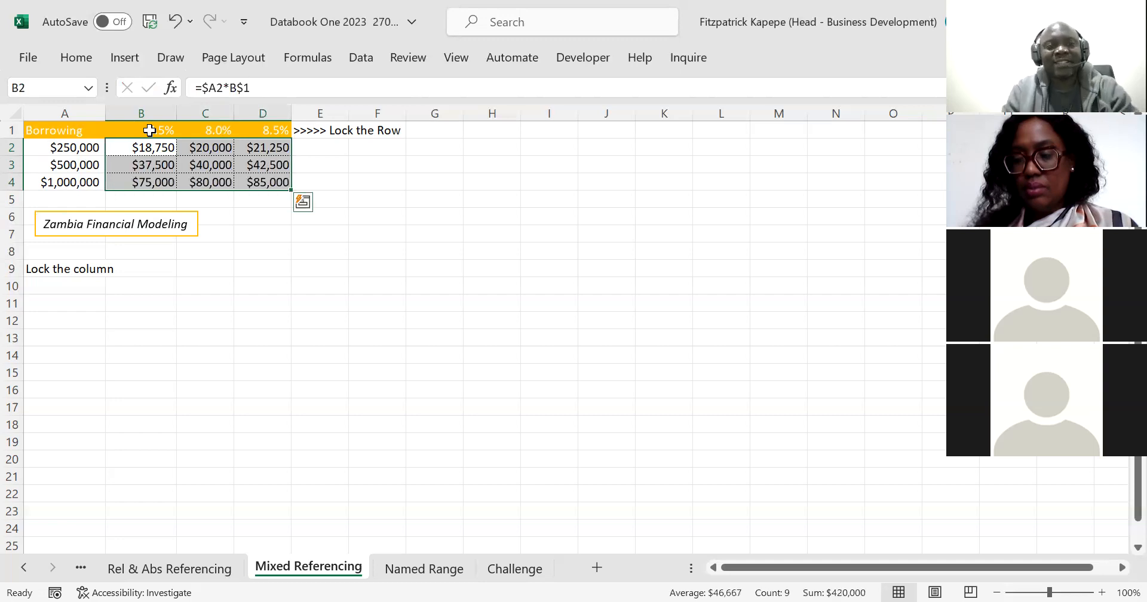
Undo the downward fill and clear the copied formulas from C2:D2.
key(ctrl+z)
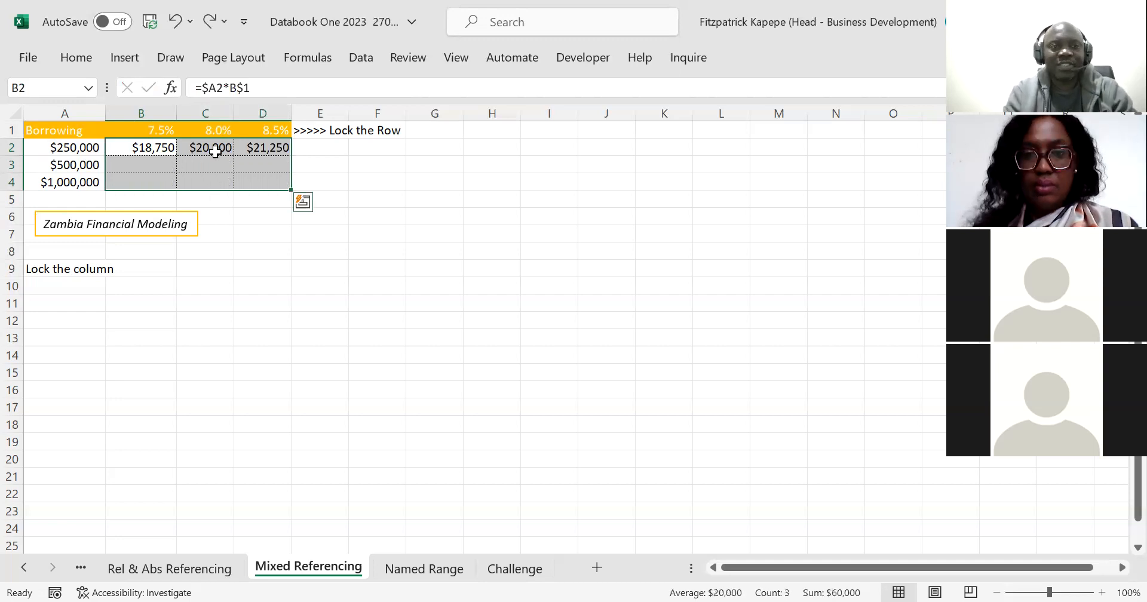
click(210, 145)
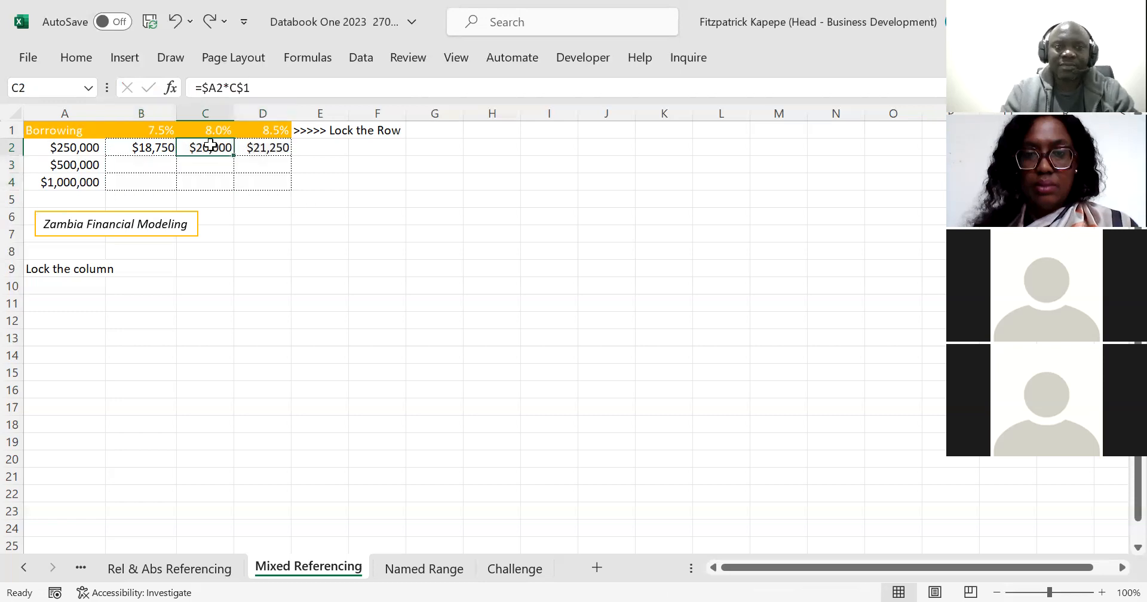
key(shift+Right)
key(Delete)
key(Left)
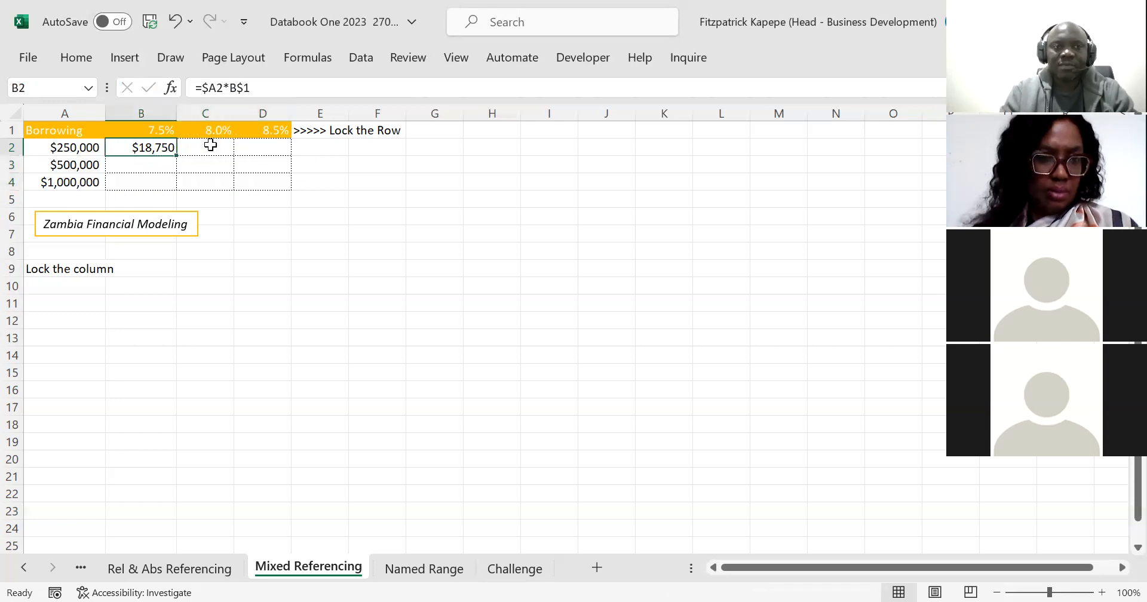
Copy the mixed-reference formula in B2 to the rest of B2:D4, filling right to column D and down to row 4.
key(shift+Right)
key(shift+Right)
key(shift+Down)
key(shift+Down)
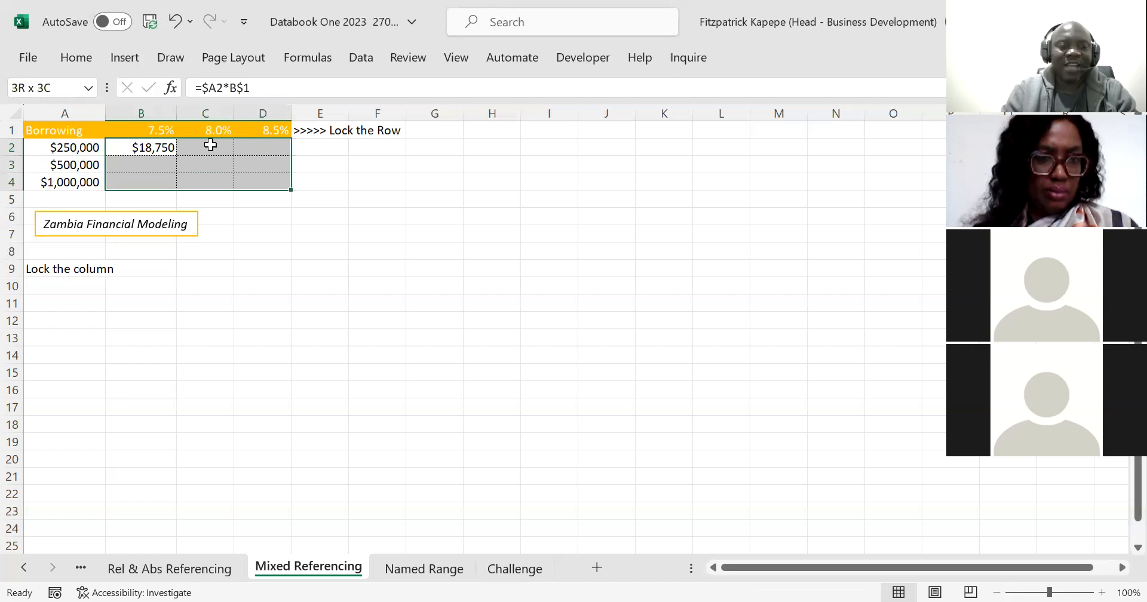
key(ctrl+r)
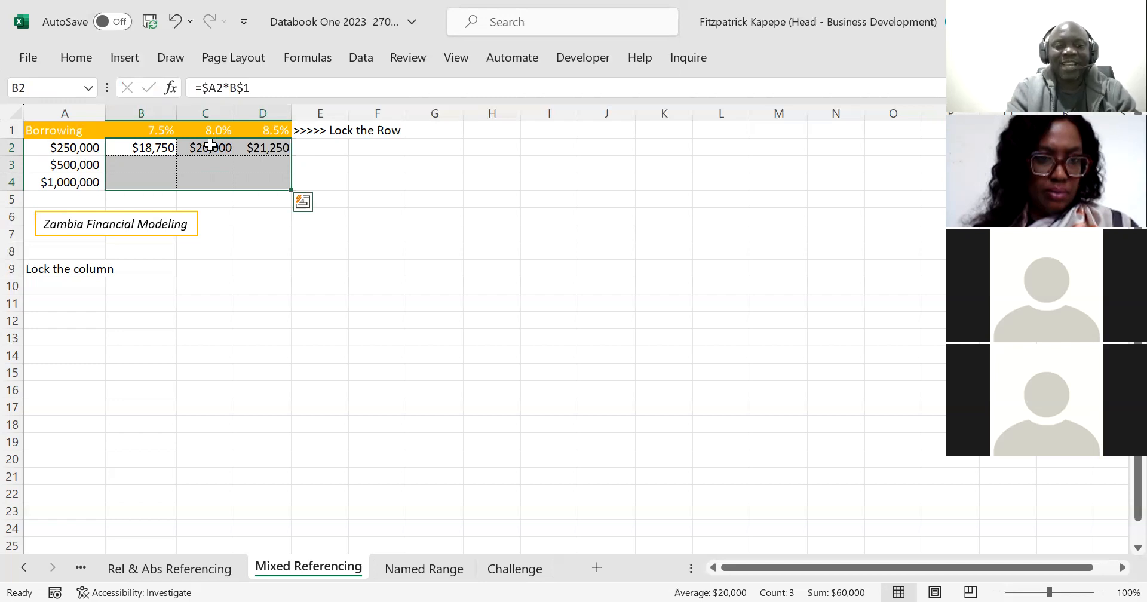
key(ctrl+d)
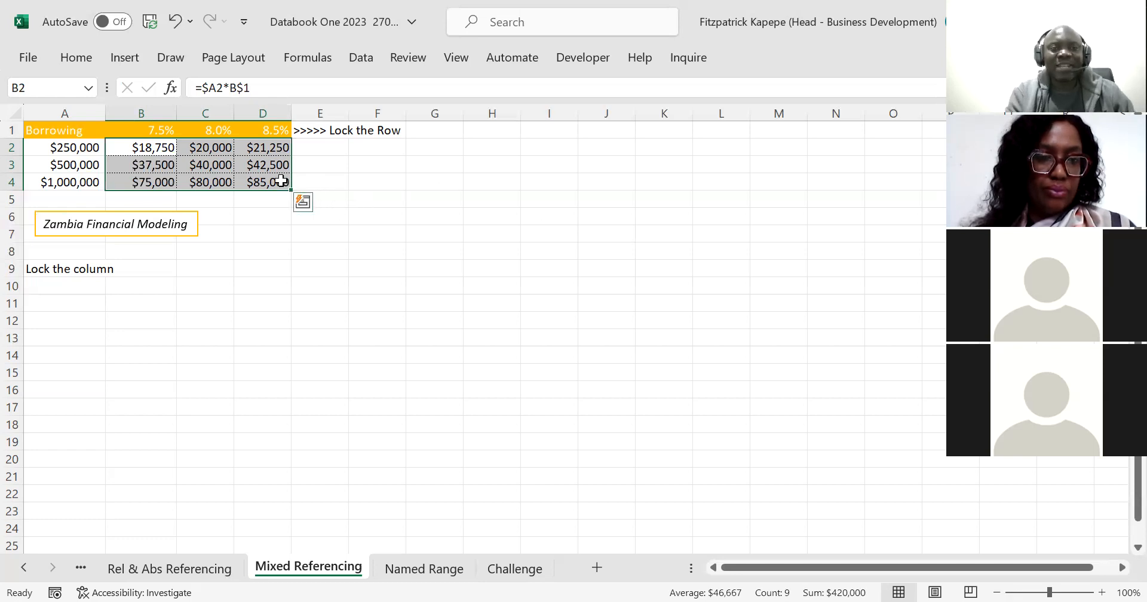
Trace the precedents of cell D4 and inspect its two source cells, D1 and A4.
click(281, 181)
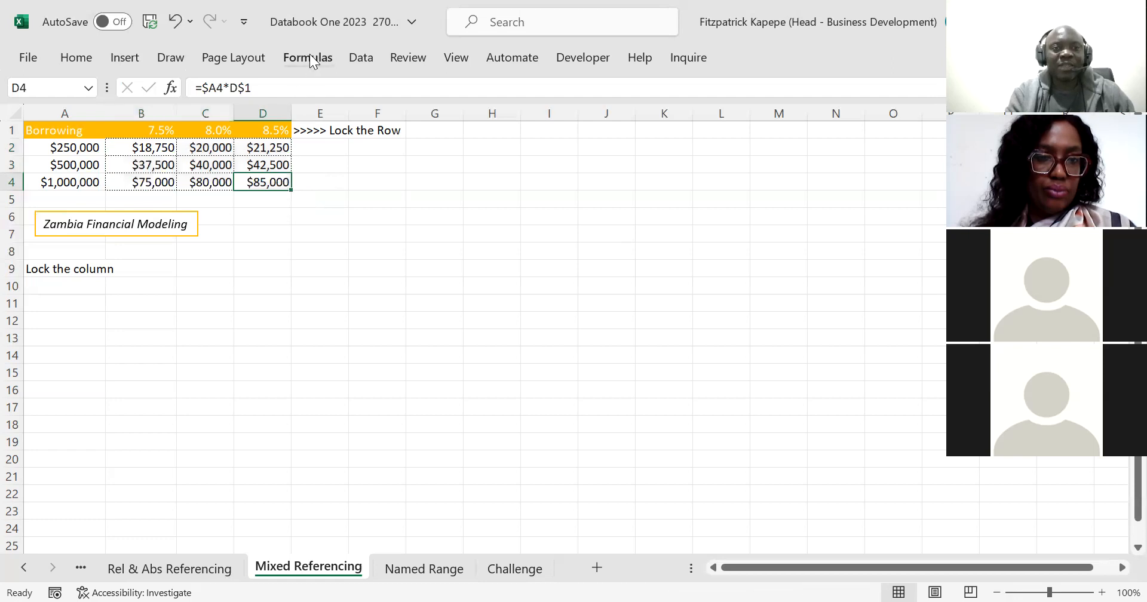
click(310, 56)
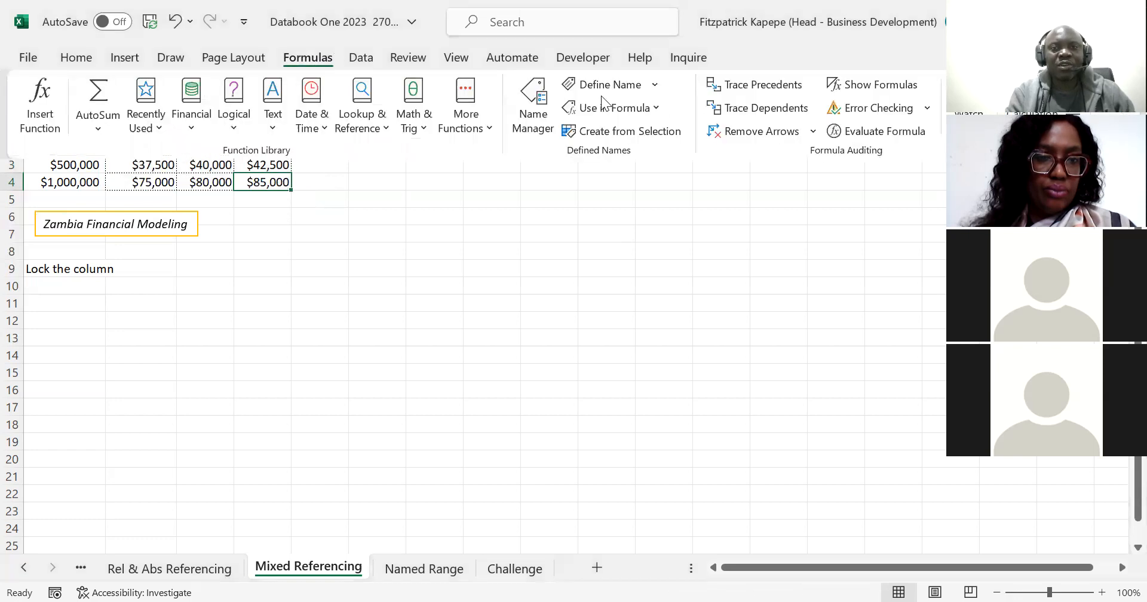
click(767, 84)
click(263, 131)
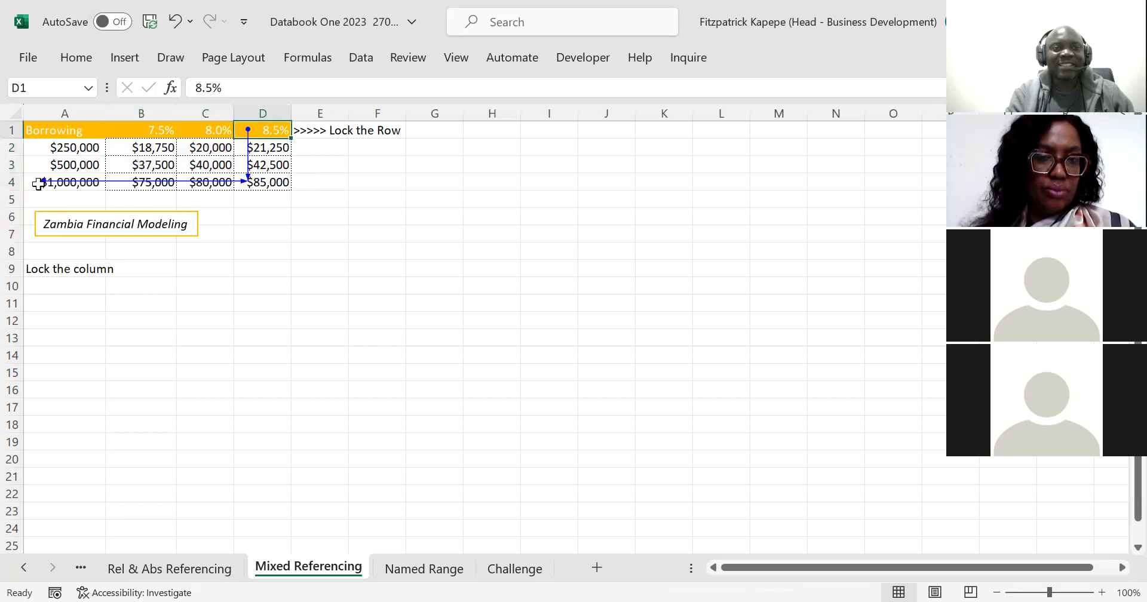
click(38, 184)
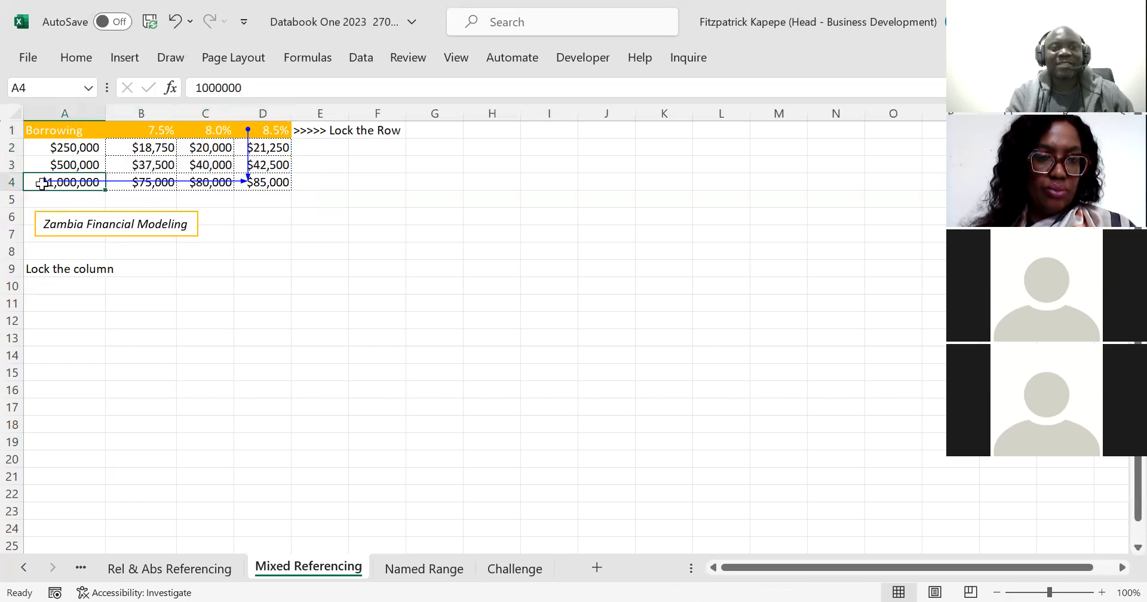
Trace the precedents of cell B3, inspect its rate cell B1, and remove all tracer arrows from the sheet.
click(145, 165)
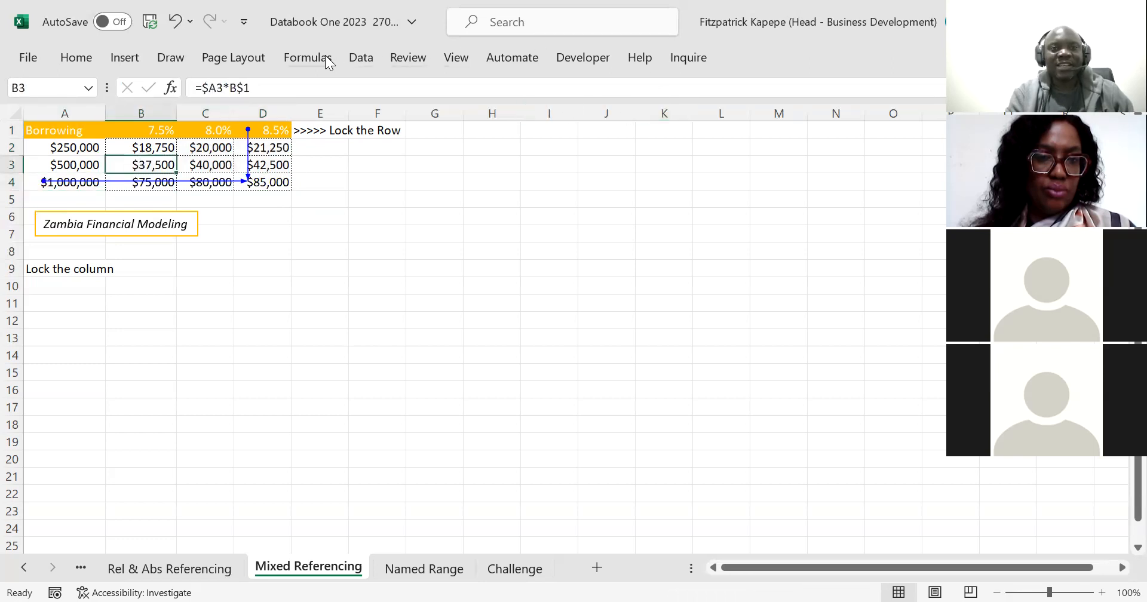
click(773, 88)
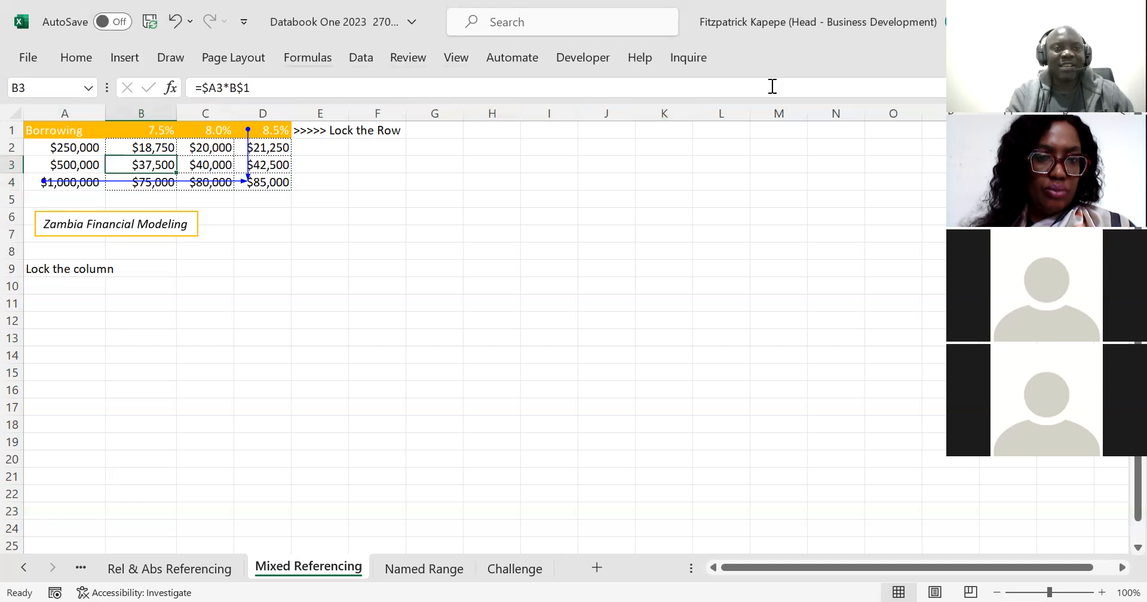
click(148, 134)
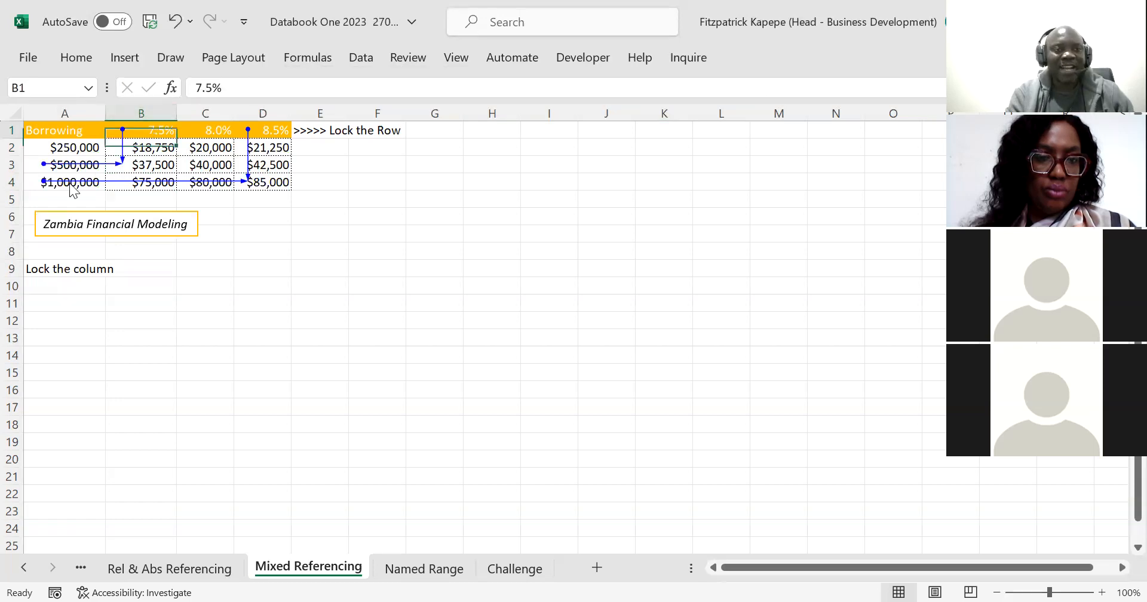
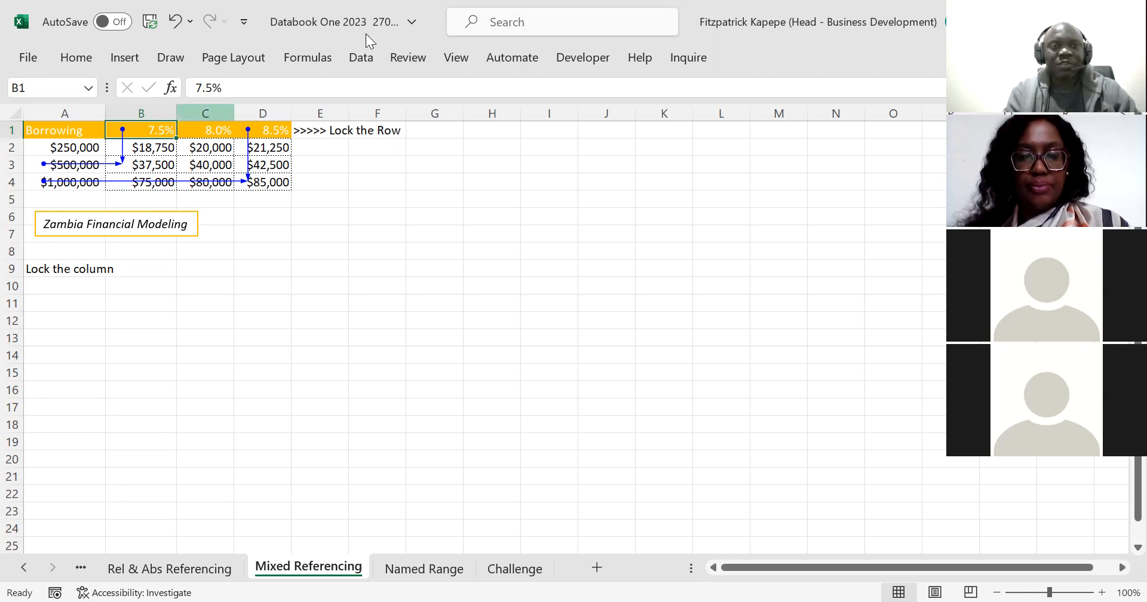
click(304, 60)
click(763, 130)
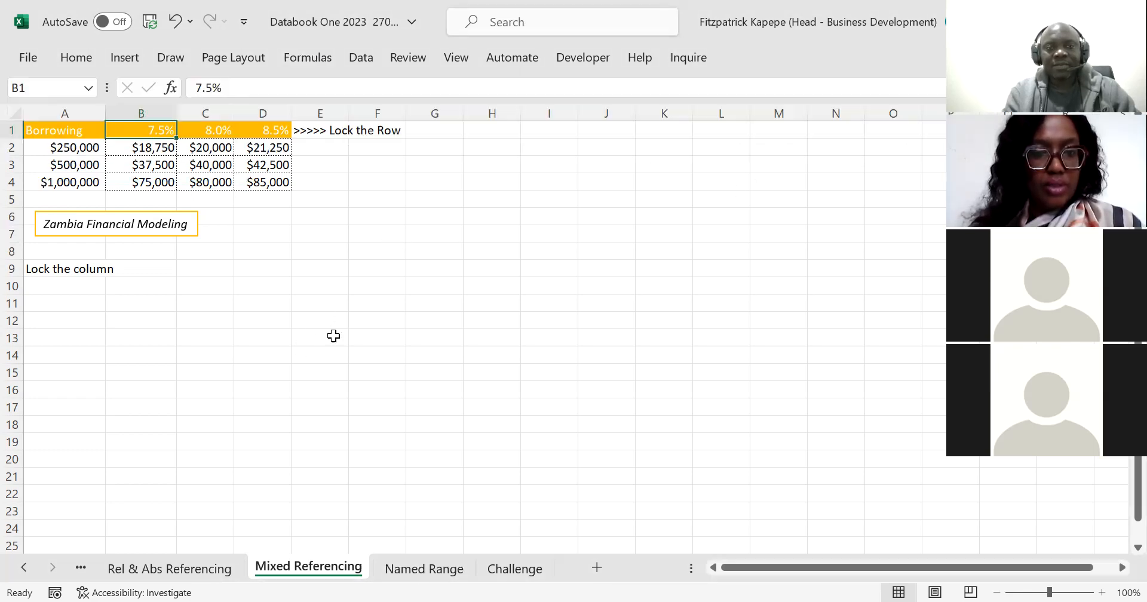
Switch to the Named Range sheet and select the price cell B2 along with its reference in the Name Box.
click(425, 569)
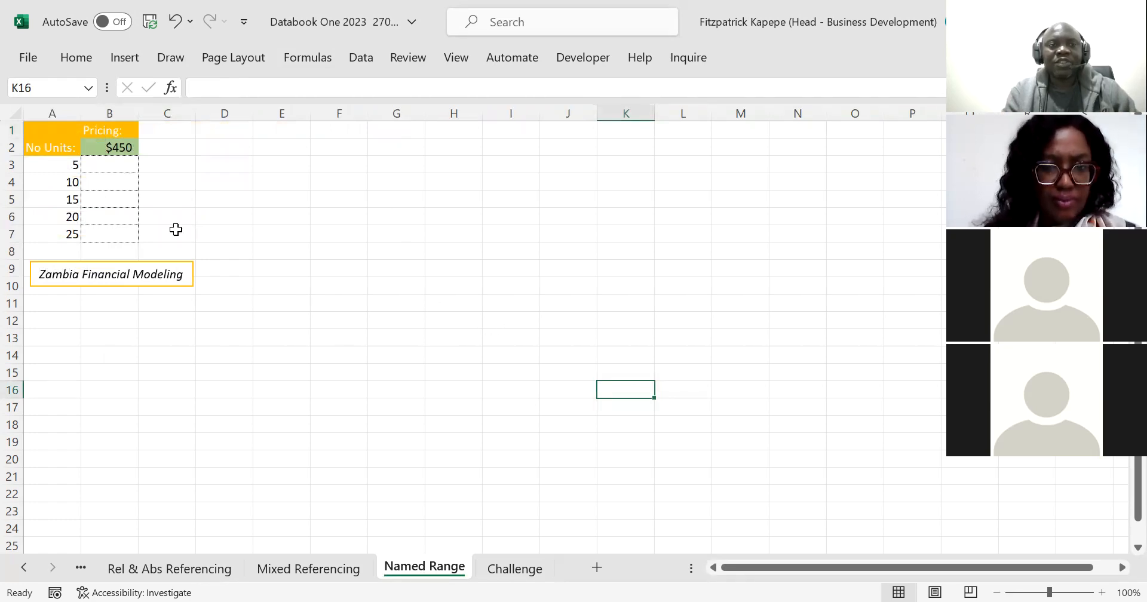
click(95, 143)
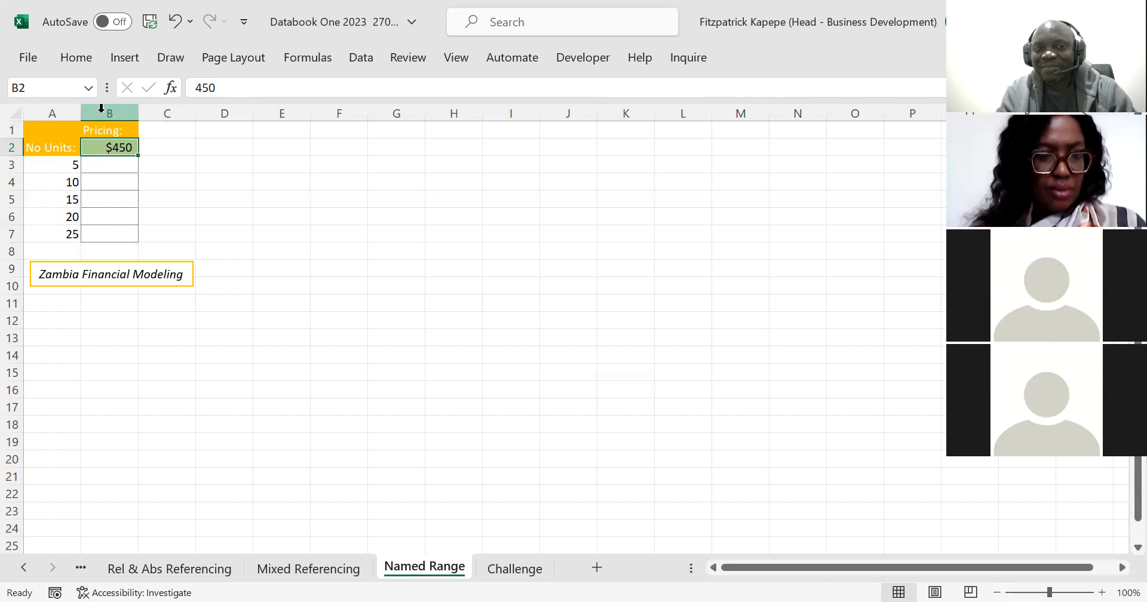
key(Down)
key(Down)
key(Up)
key(Up)
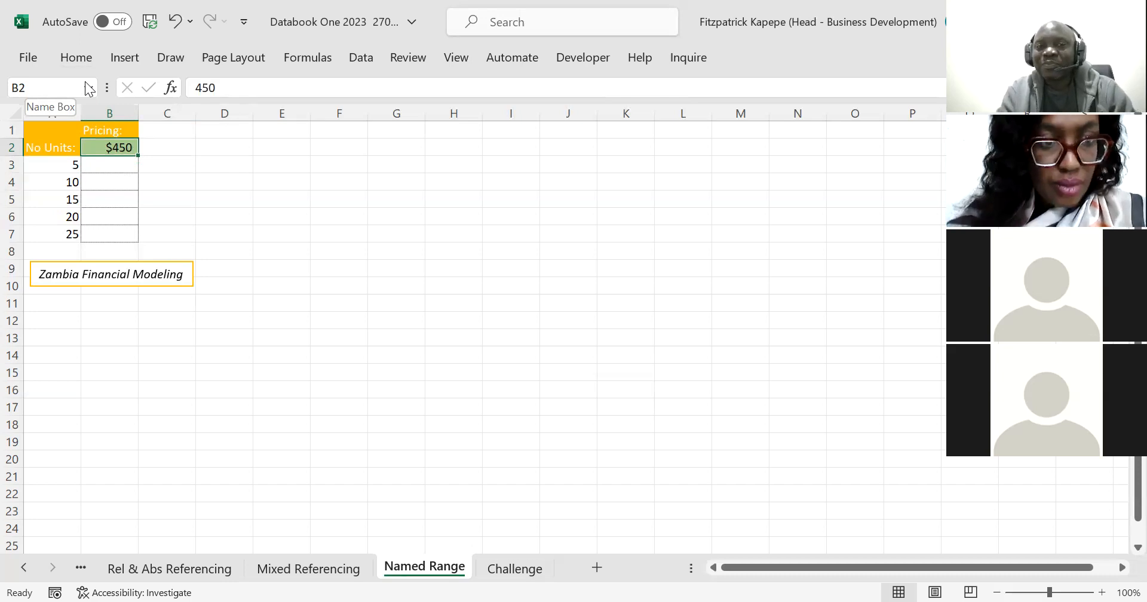
click(49, 88)
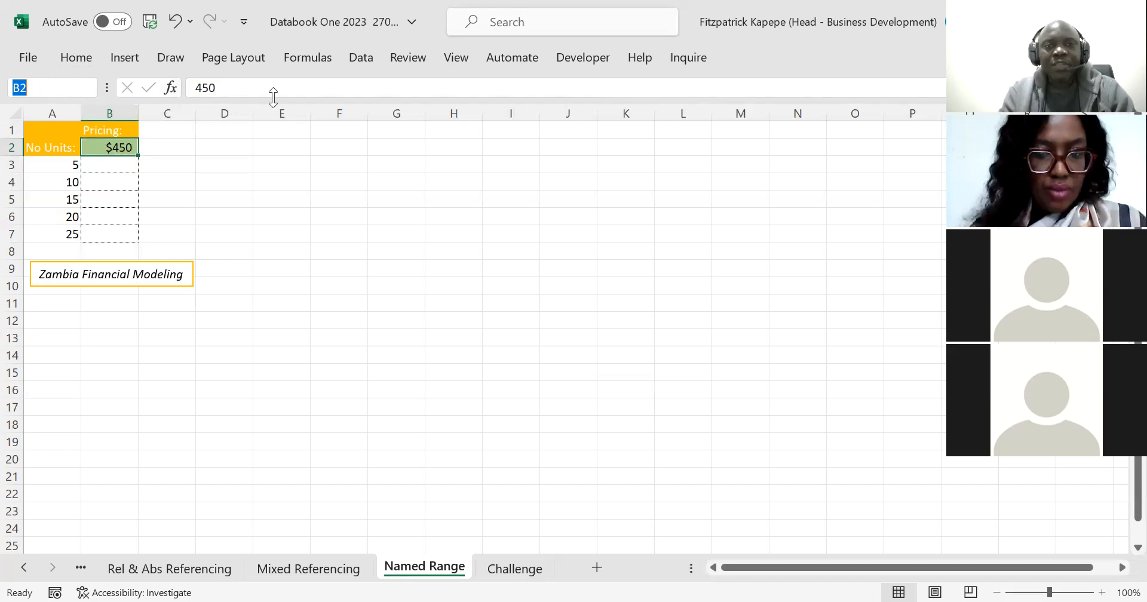
click(317, 62)
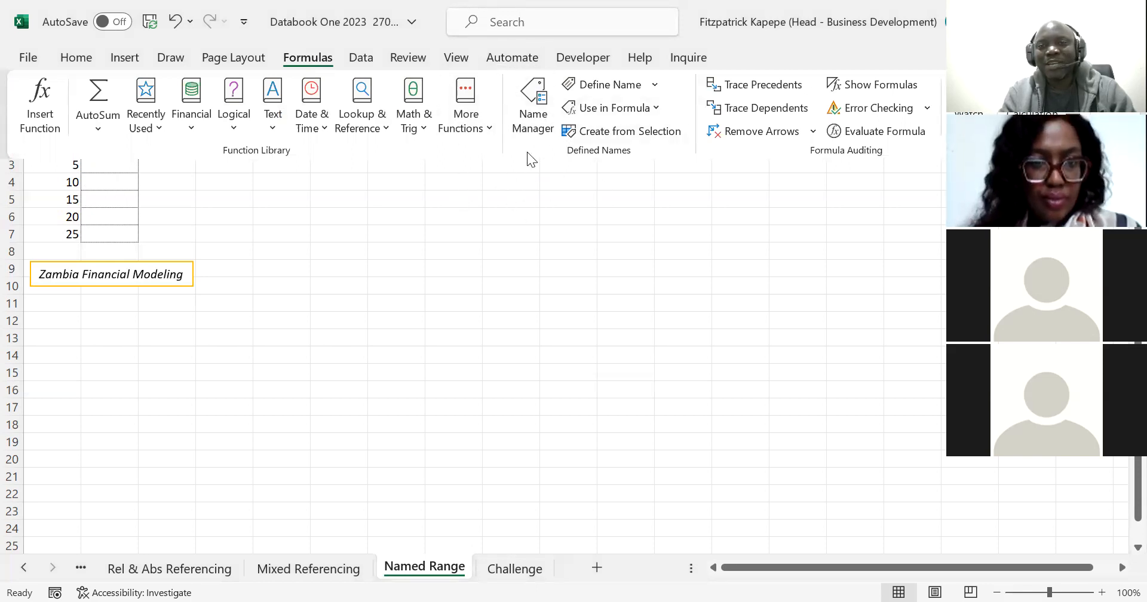
click(600, 86)
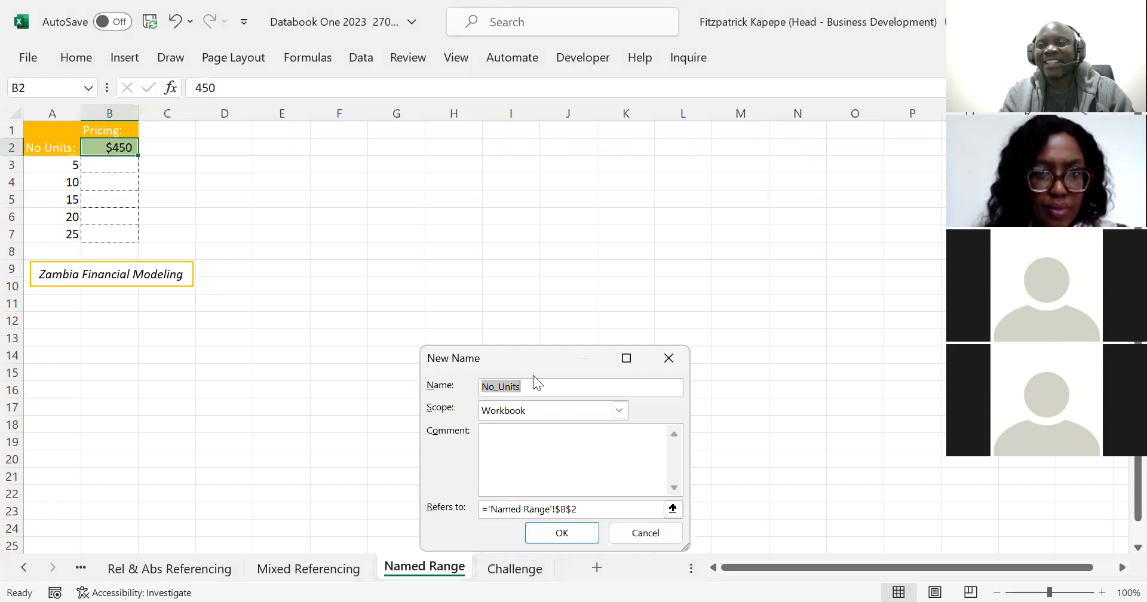
click(669, 362)
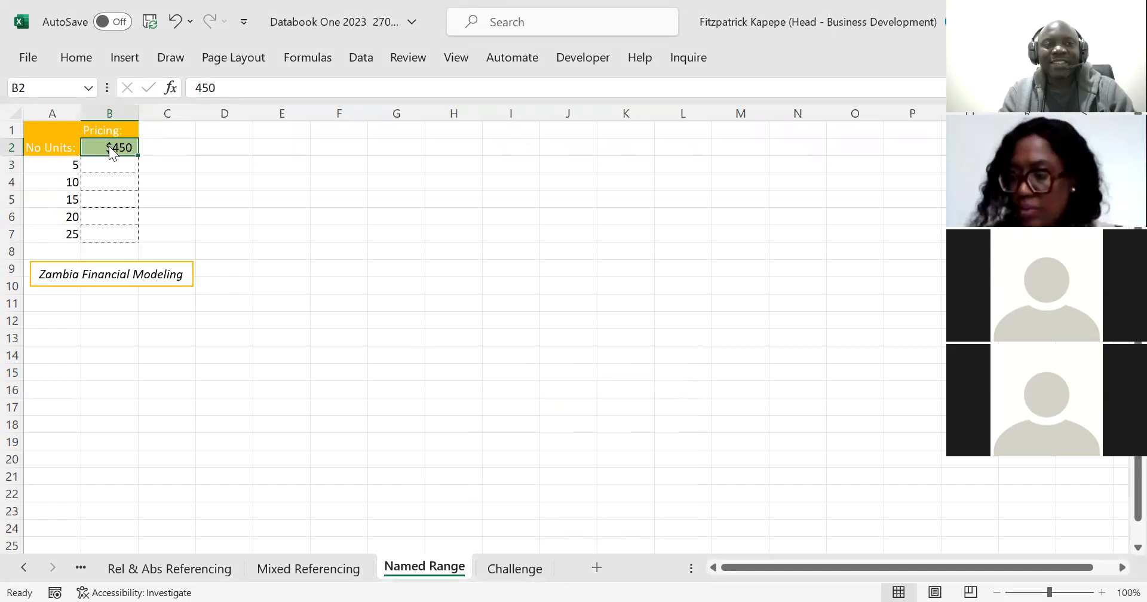
right_click(108, 146)
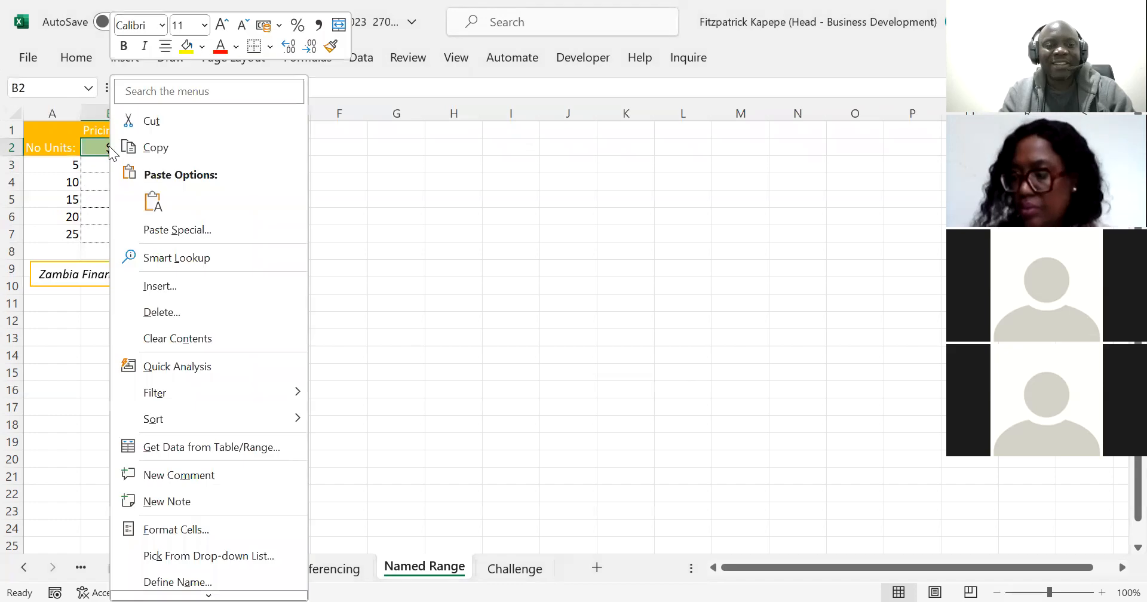
click(187, 581)
click(298, 400)
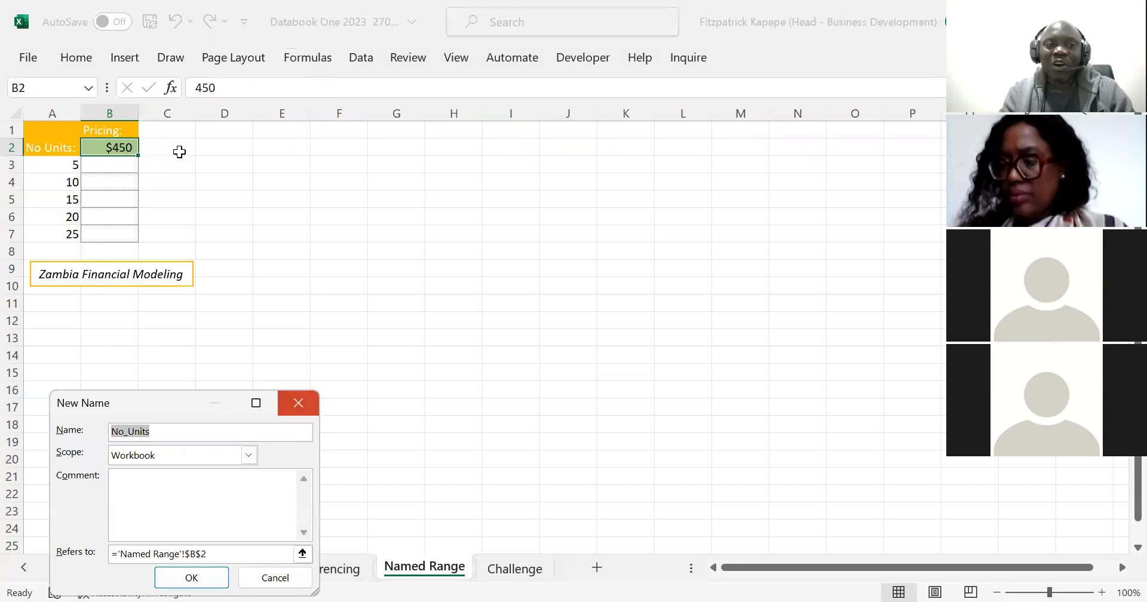
Enter the shortcut note "Alt MMD" in cell D2.
click(213, 147)
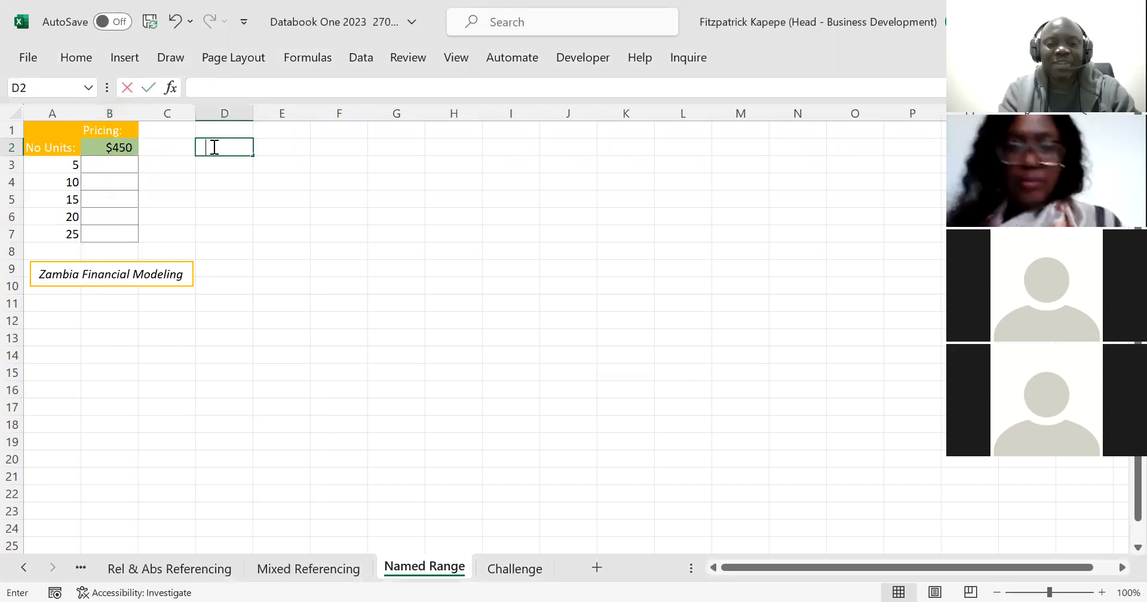
text(Alt MMD)
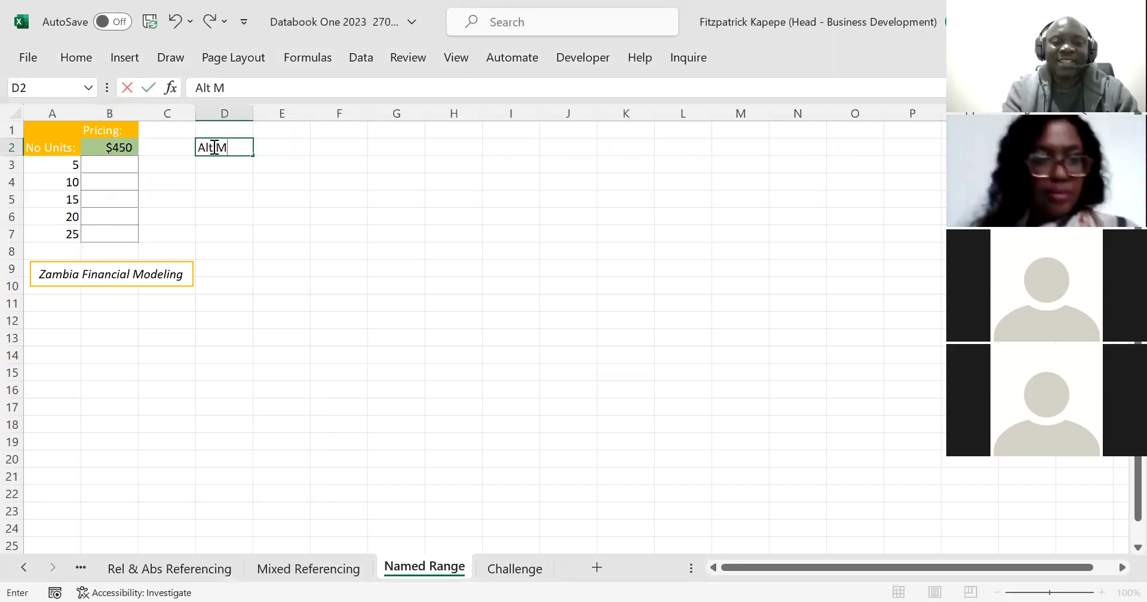
click(451, 337)
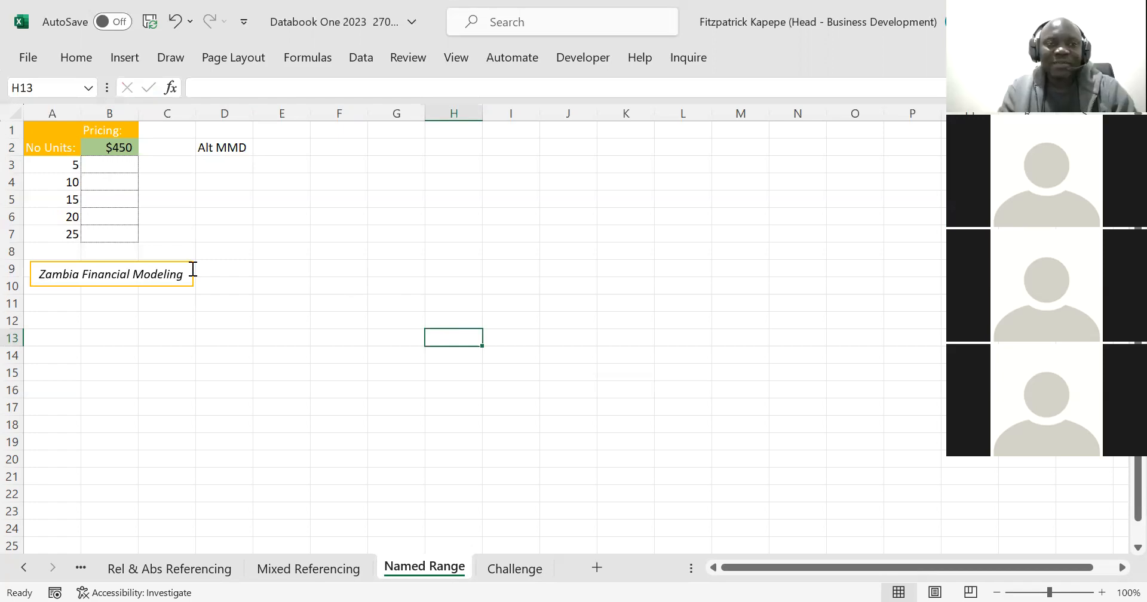
Define the name "tariff" with Workbook scope for the price cell B2.
click(94, 147)
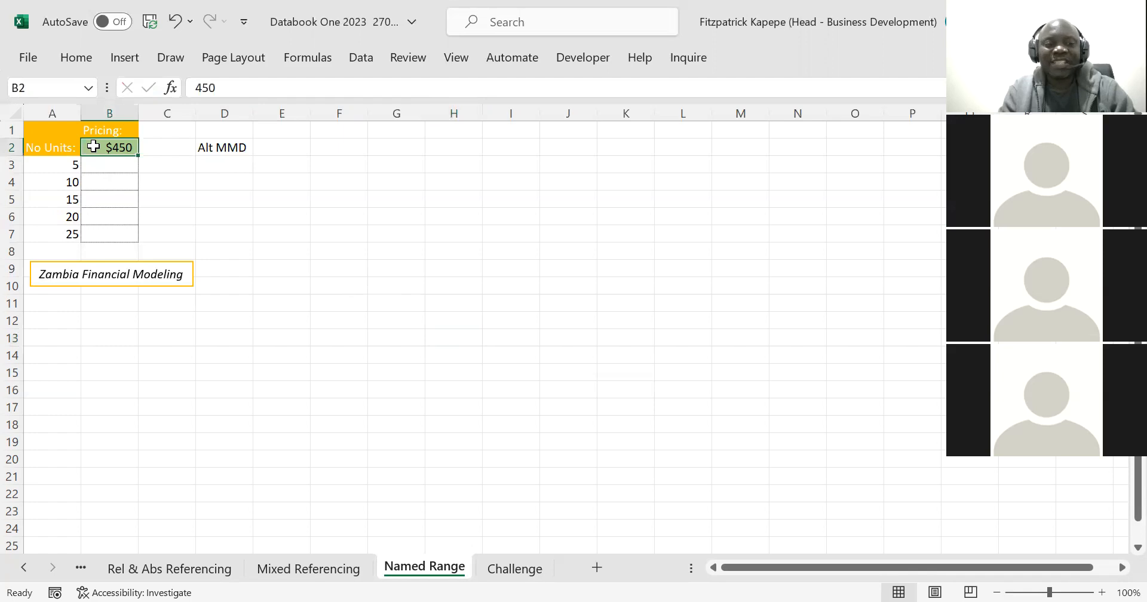
key(alt)
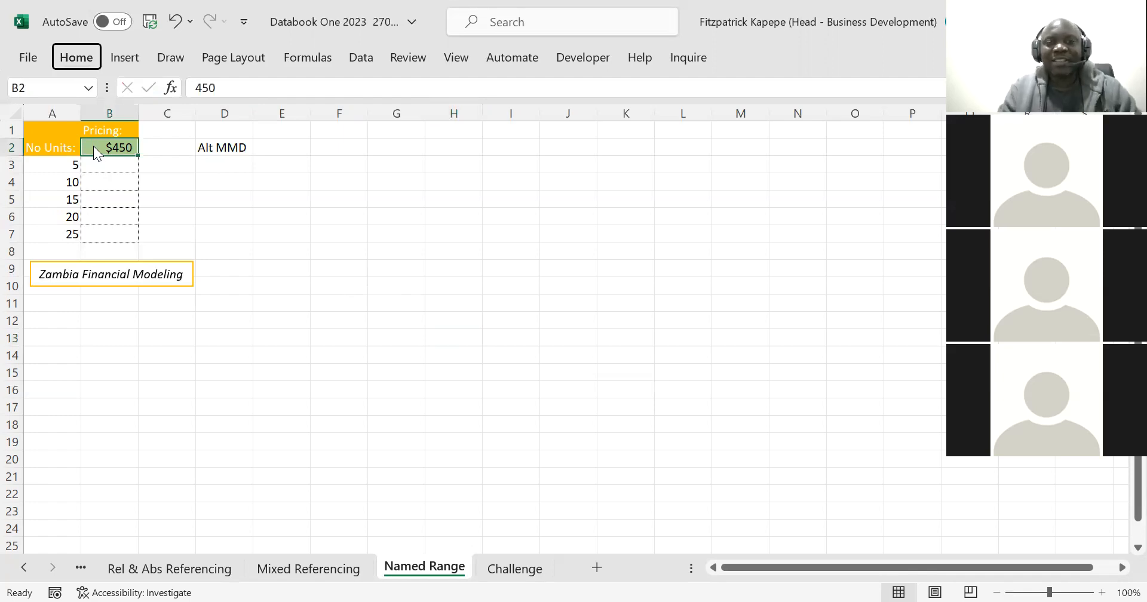
key(m)
key(m)
key(d)
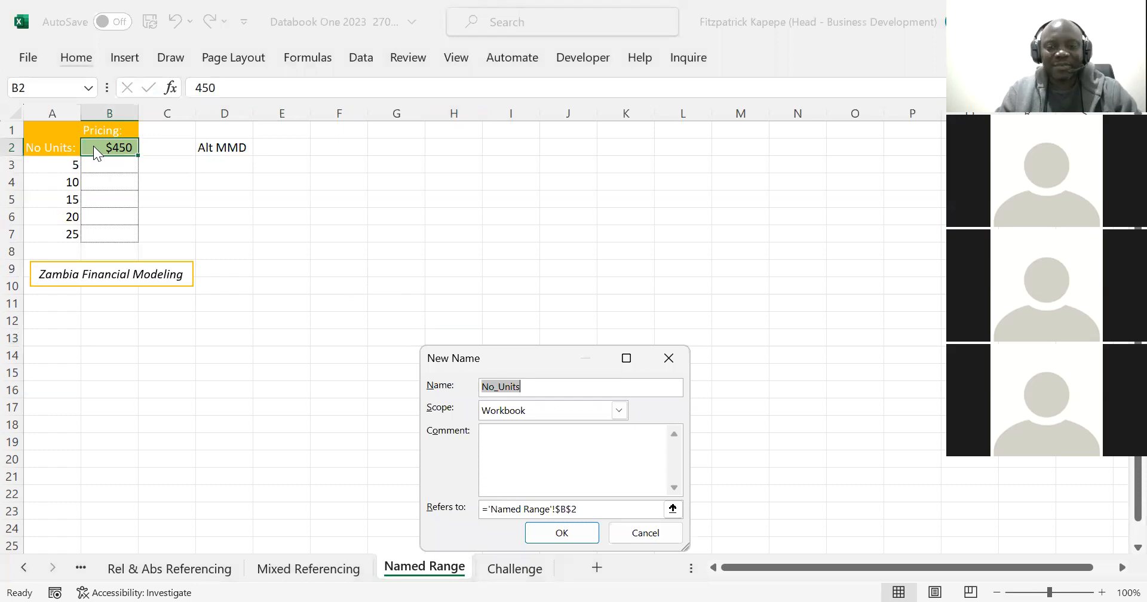
text(tariff)
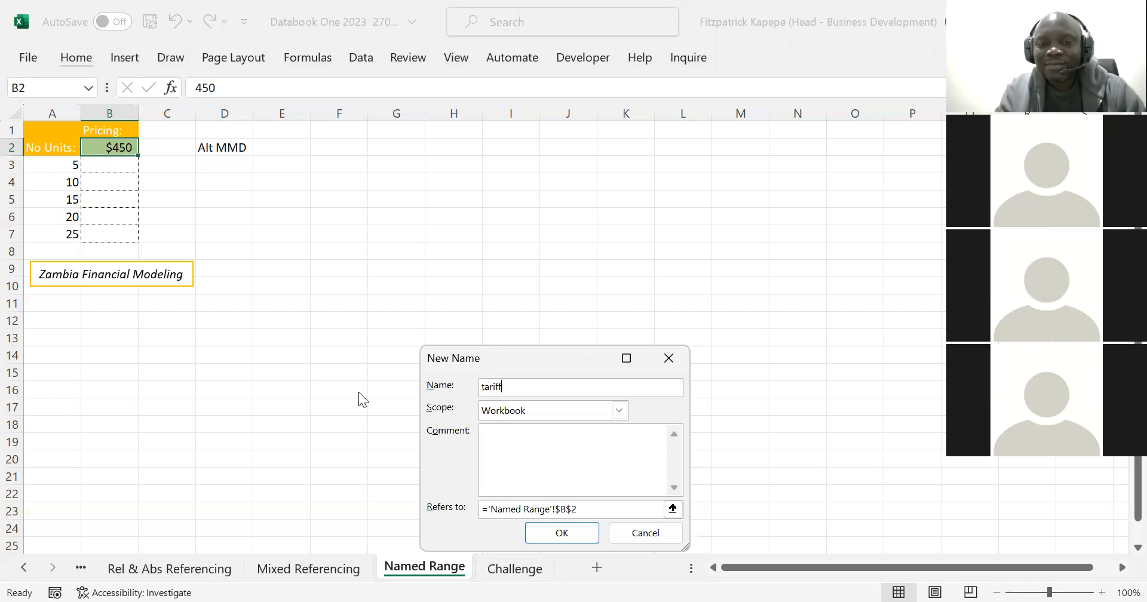
click(562, 532)
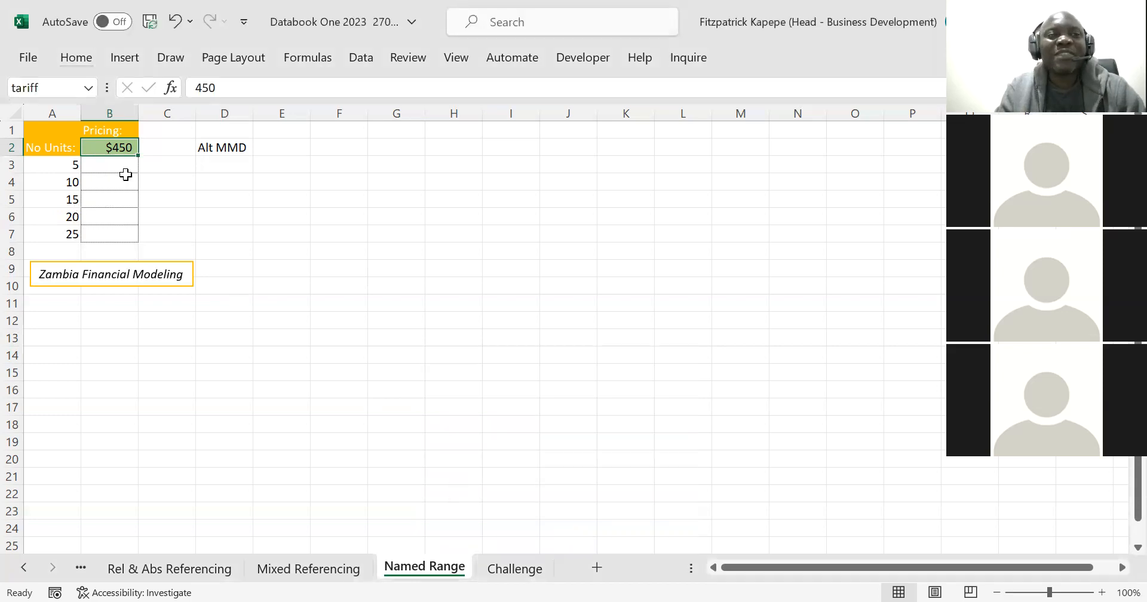
Enter the formula =tariff*A3 in cell B3, using the named range for the price.
click(111, 160)
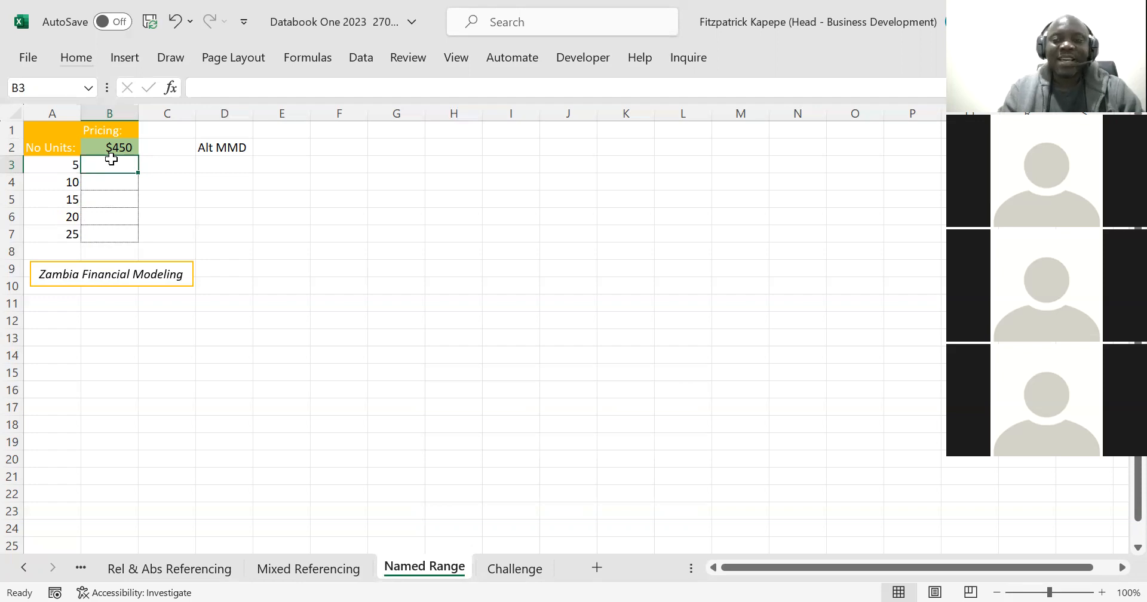
text(=)
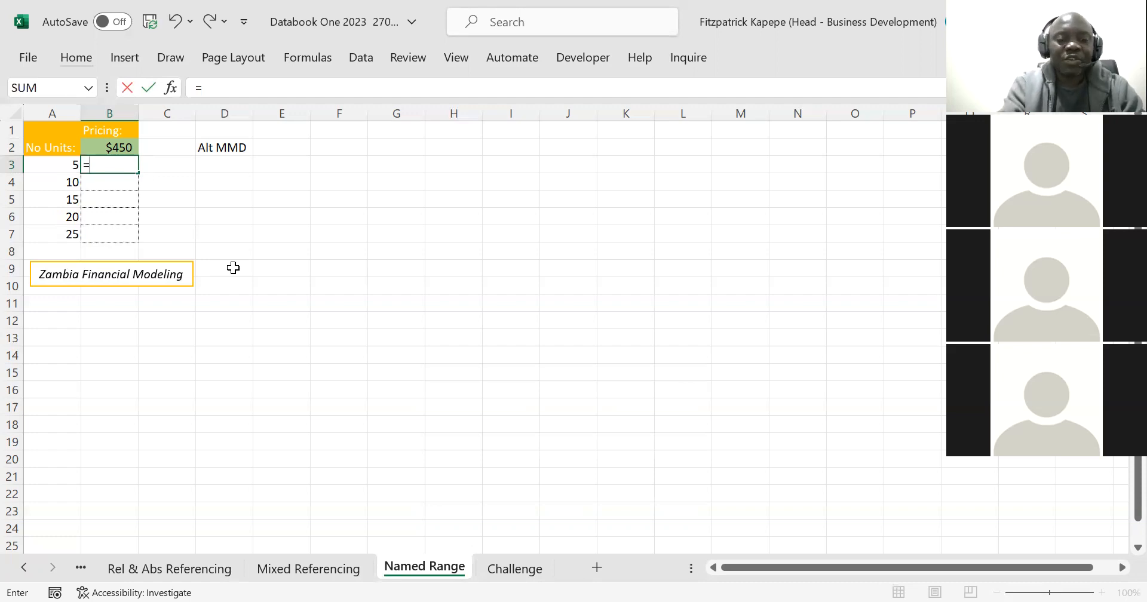
text(tarif)
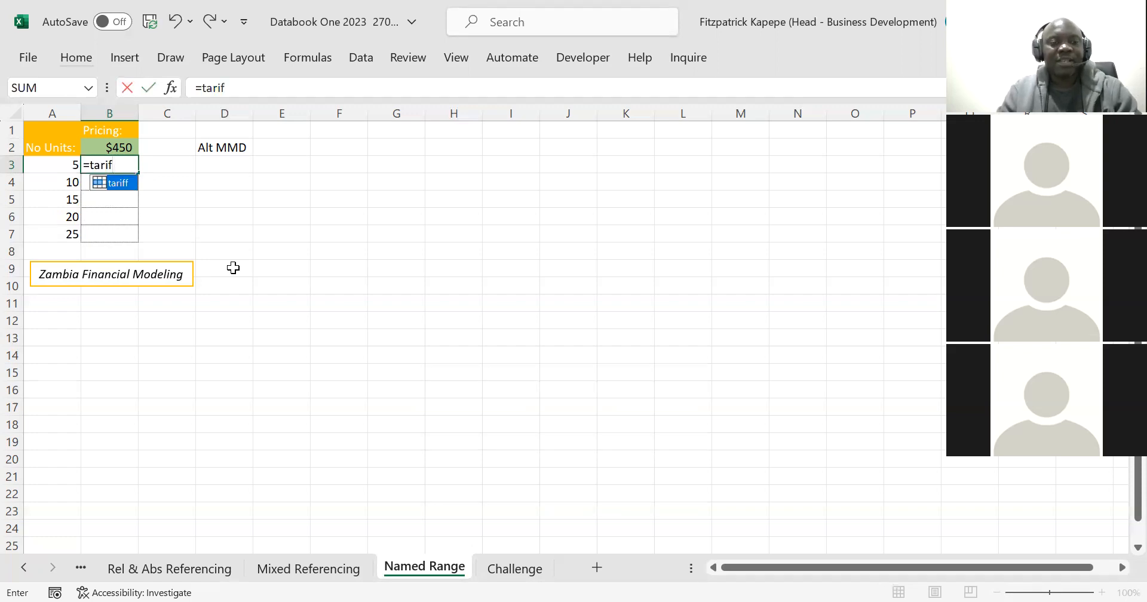
key(Tab)
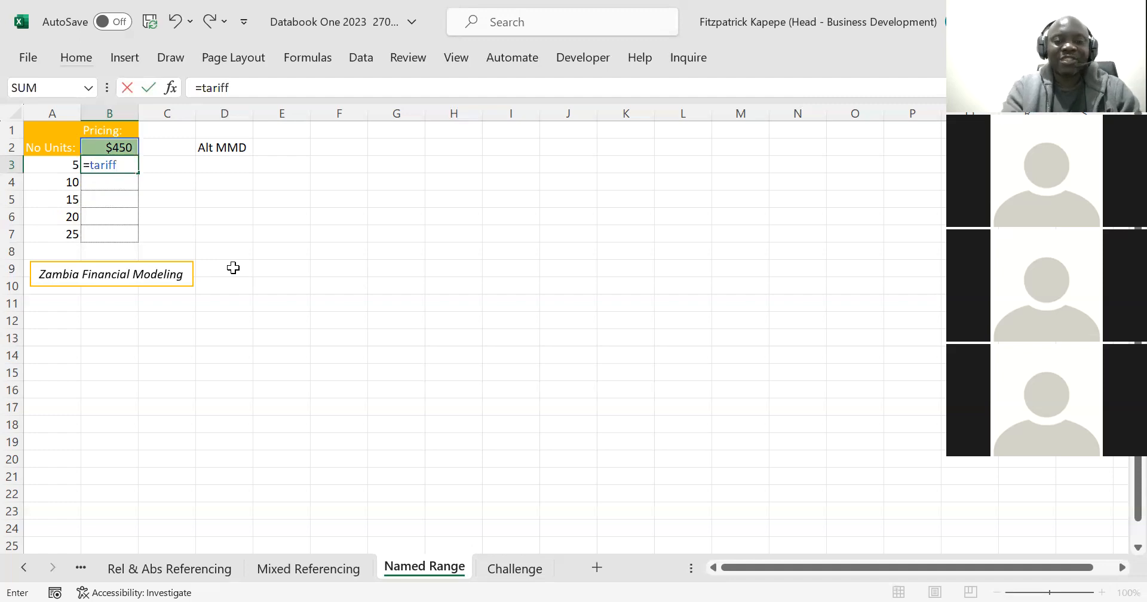
click(62, 171)
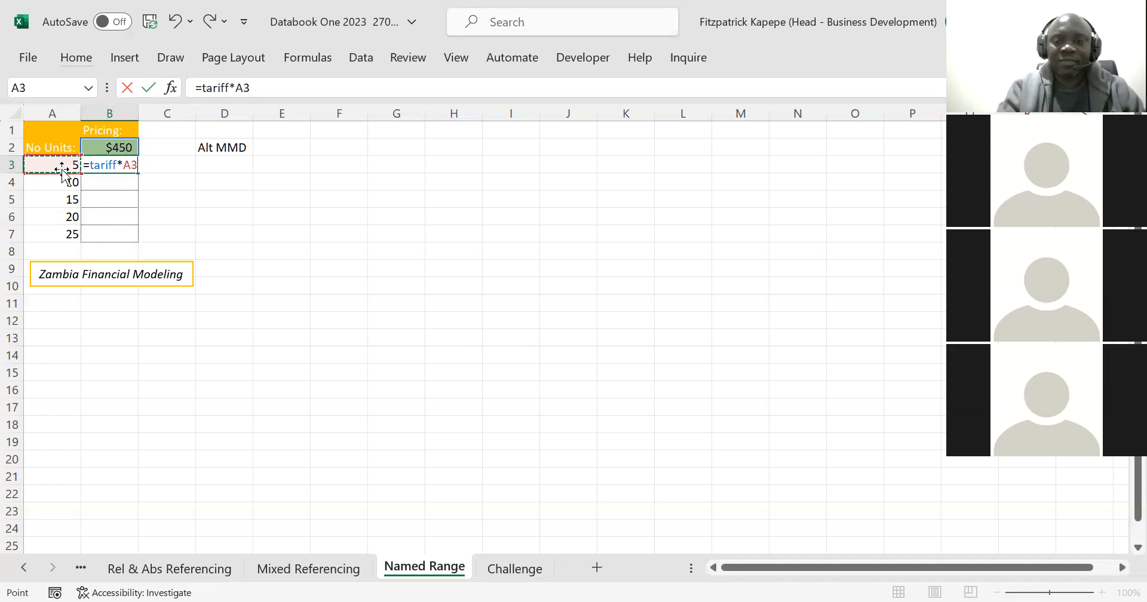
key(Return)
Fill the named-range formula in B3 down through B7 and deselect the filled range.
click(127, 165)
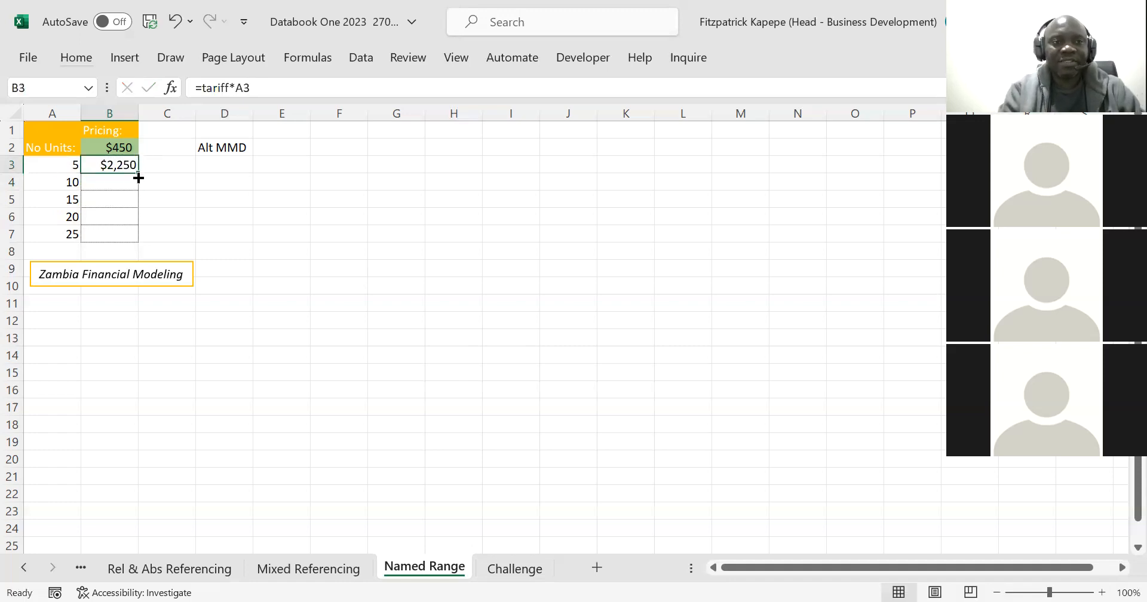
double_click(138, 174)
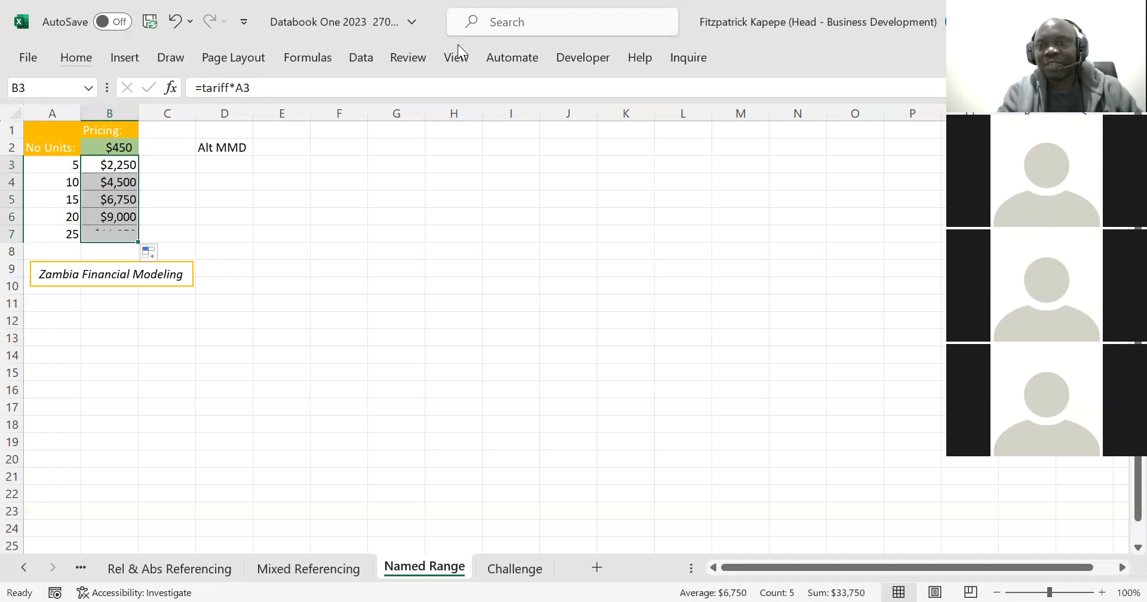
click(458, 45)
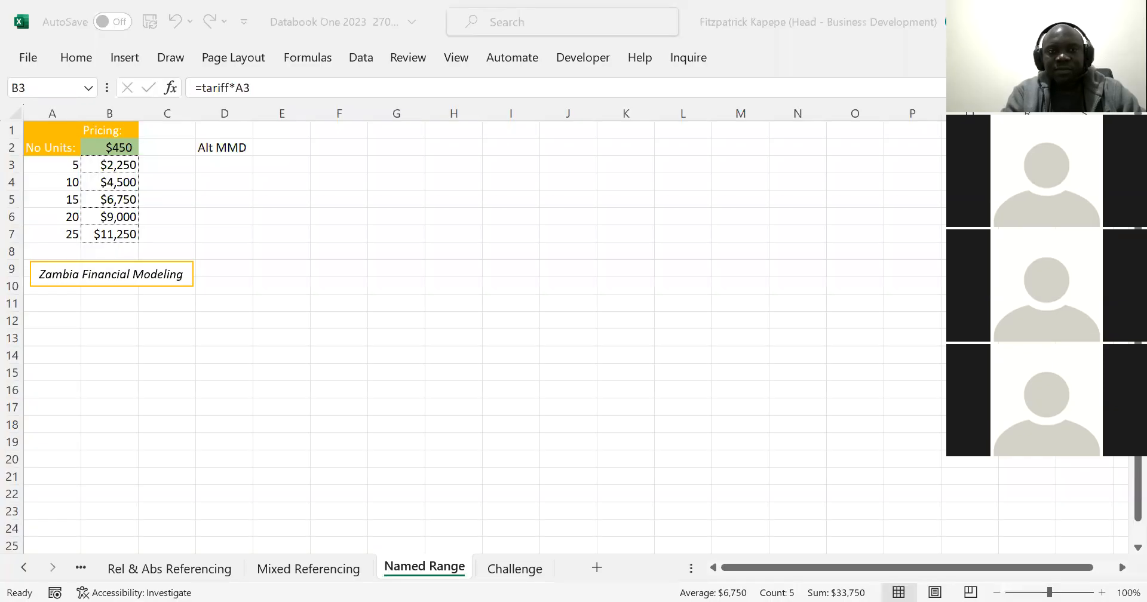
click(498, 330)
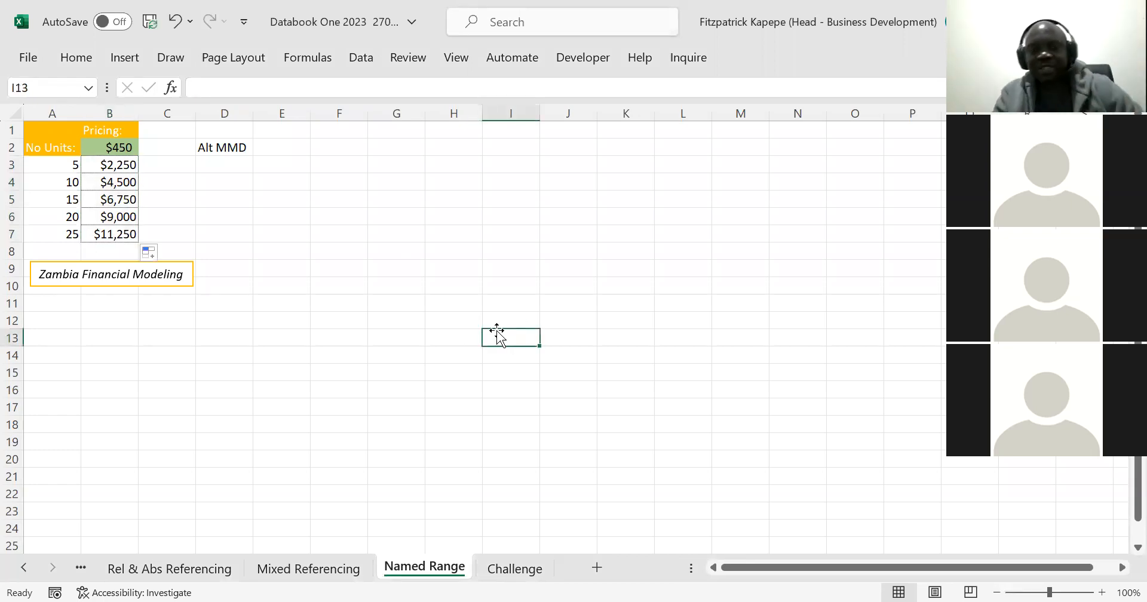
Open the Challenge worksheet and go to the Workdays column.
click(115, 168)
click(506, 570)
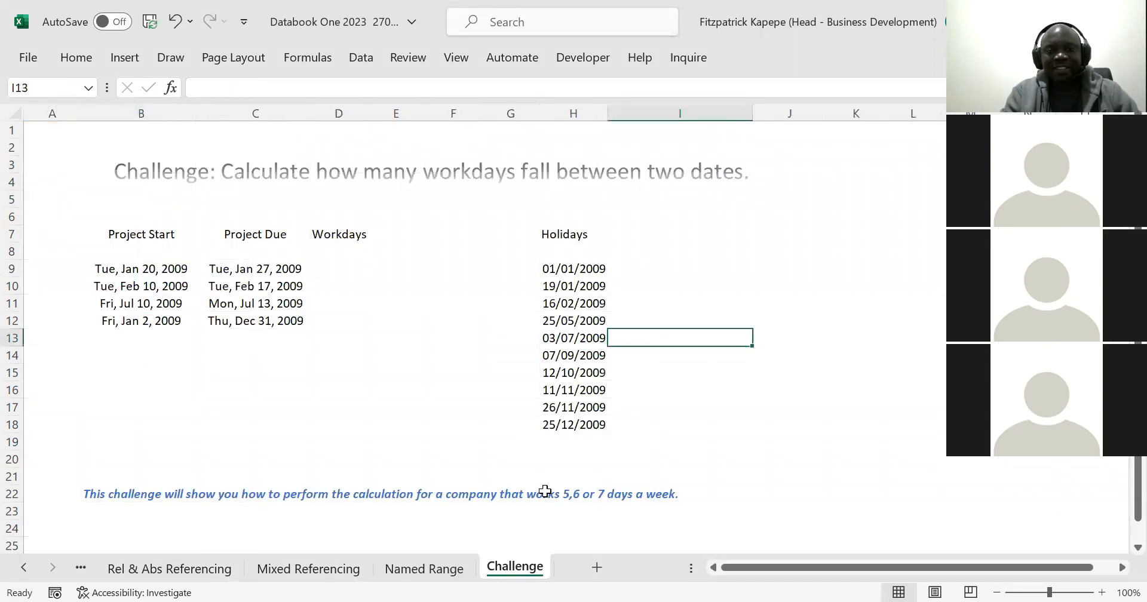
click(172, 366)
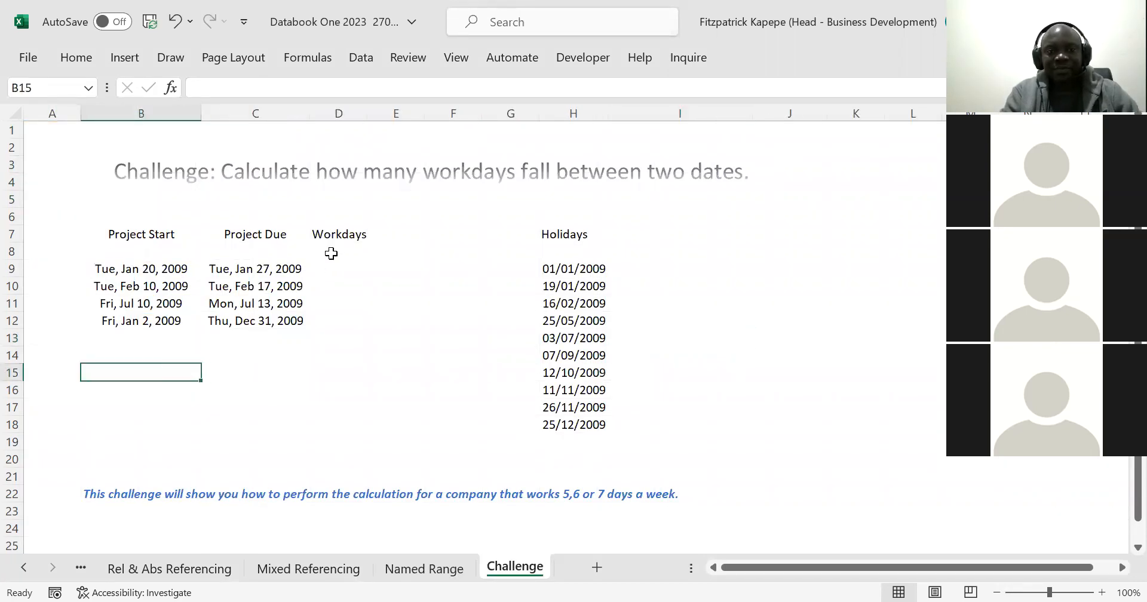
click(336, 253)
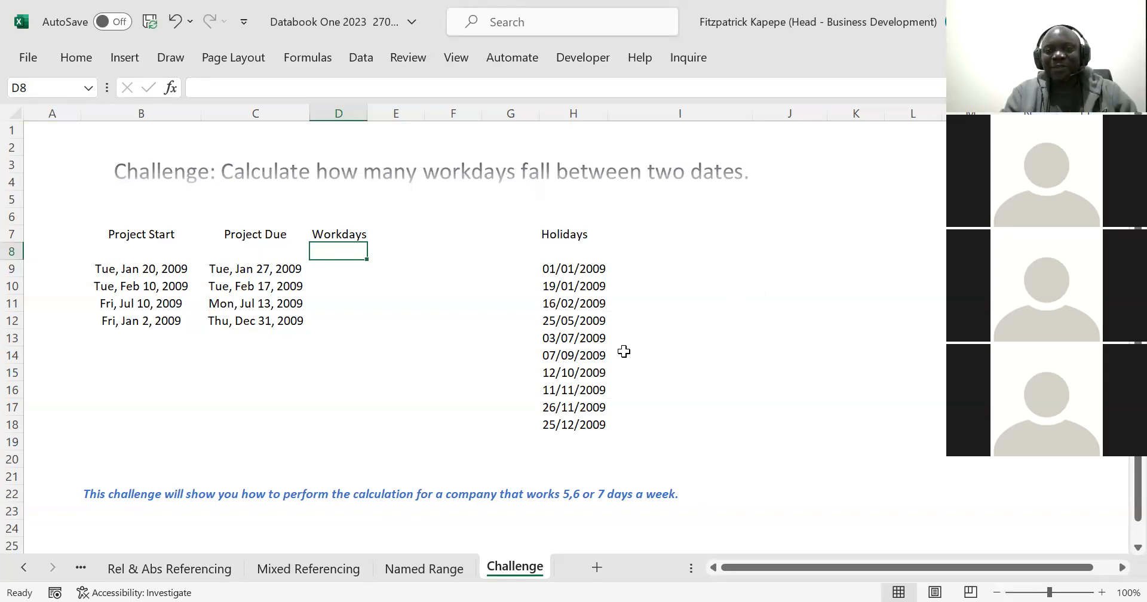
Go through the Holidays dates in H9:H18 to review the days excluded from the workday count.
click(550, 273)
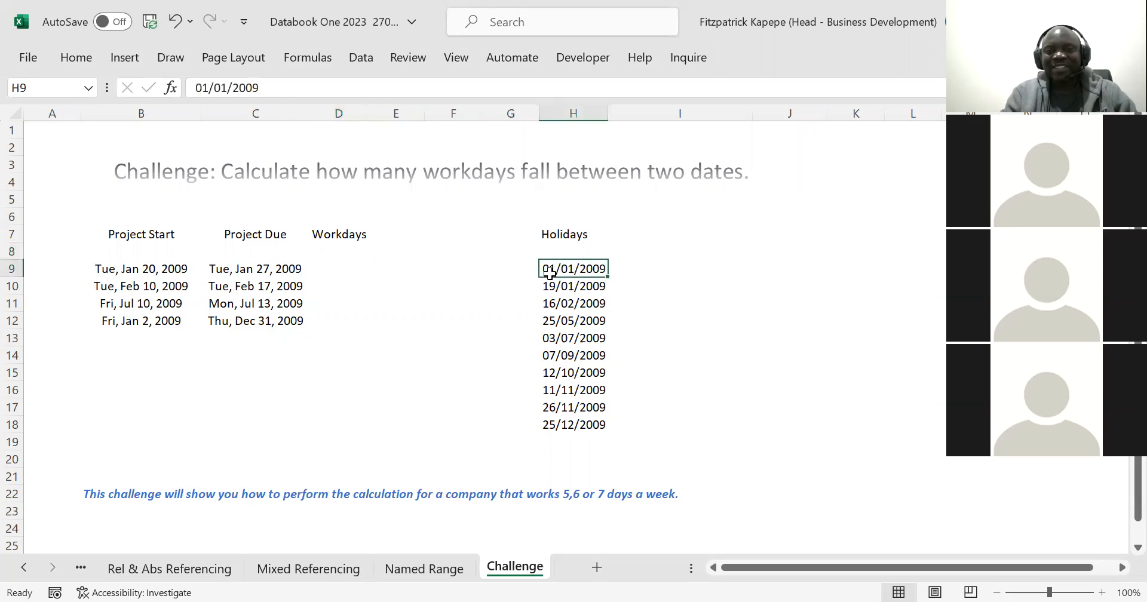
key(Down)
key(Down)
key(Down)
key(Down)
key(Down)
key(Down)
key(Down)
key(Down)
key(Down)
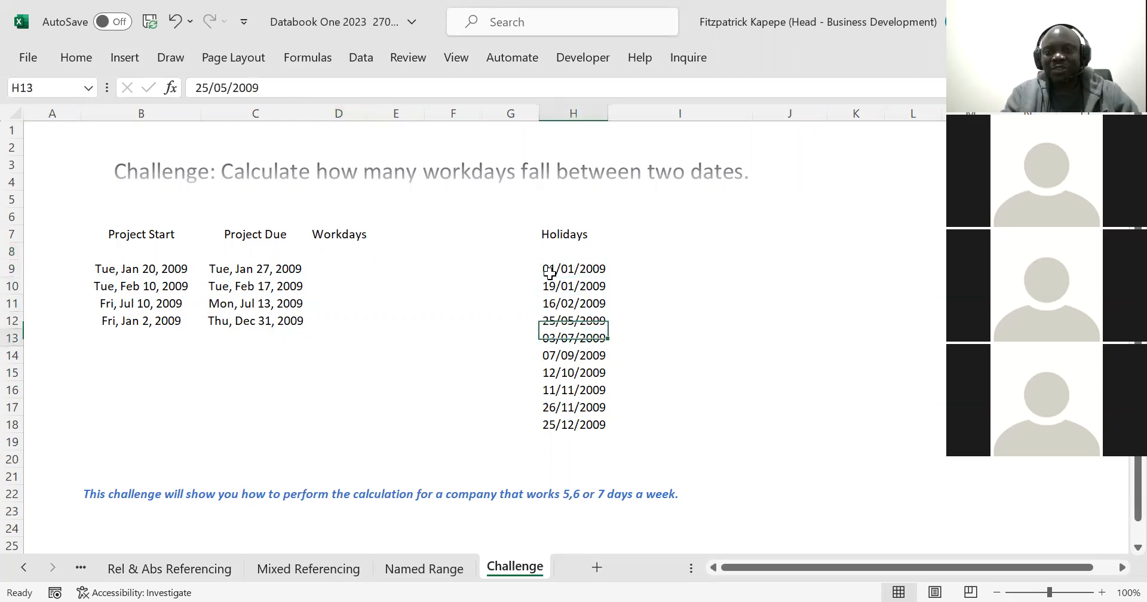
key(Up)
key(Up)
key(Up)
key(Up)
key(Up)
key(Up)
key(Up)
key(Up)
key(Up)
key(Up)
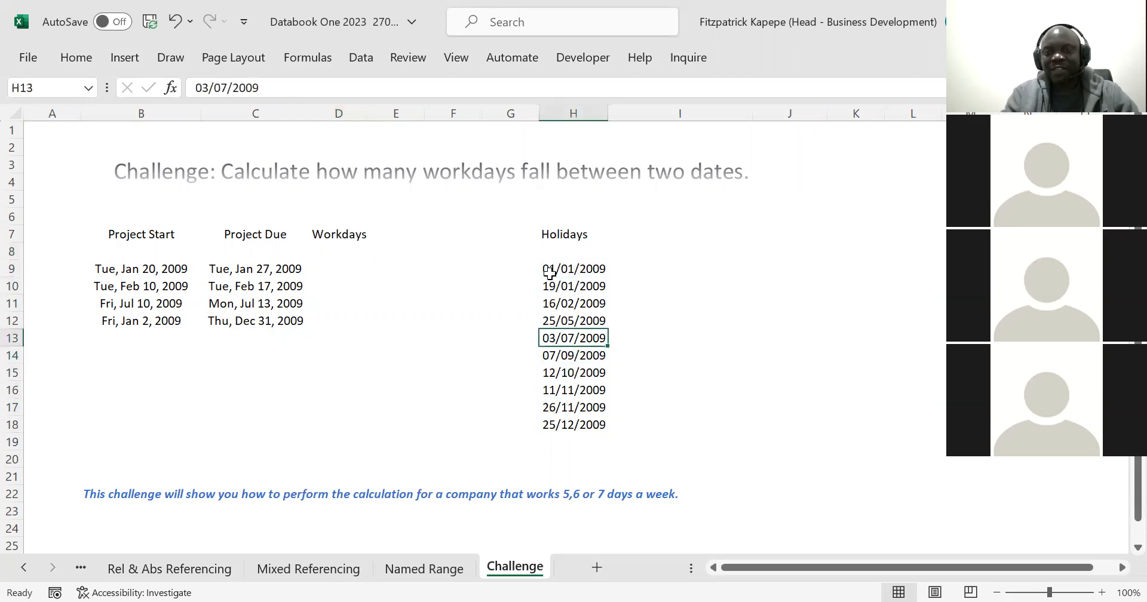
key(Down)
key(Down)
key(Down)
key(Down)
key(Down)
key(Down)
key(Down)
key(Down)
key(Down)
key(Down)
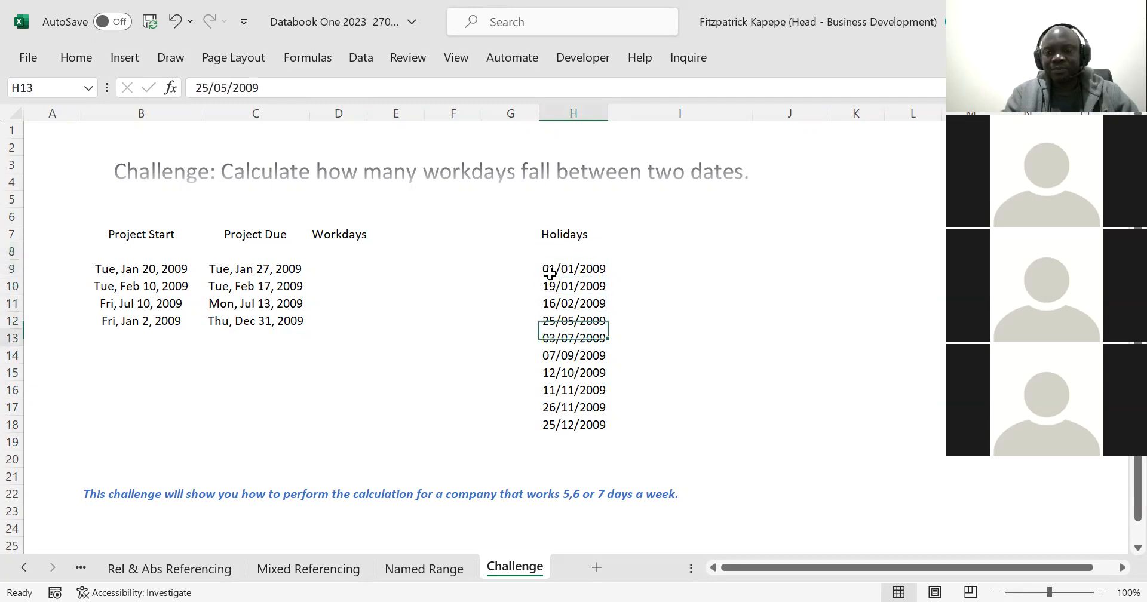
key(Up)
key(Up)
key(Up)
key(Up)
key(Up)
key(Up)
key(Up)
key(Up)
key(Up)
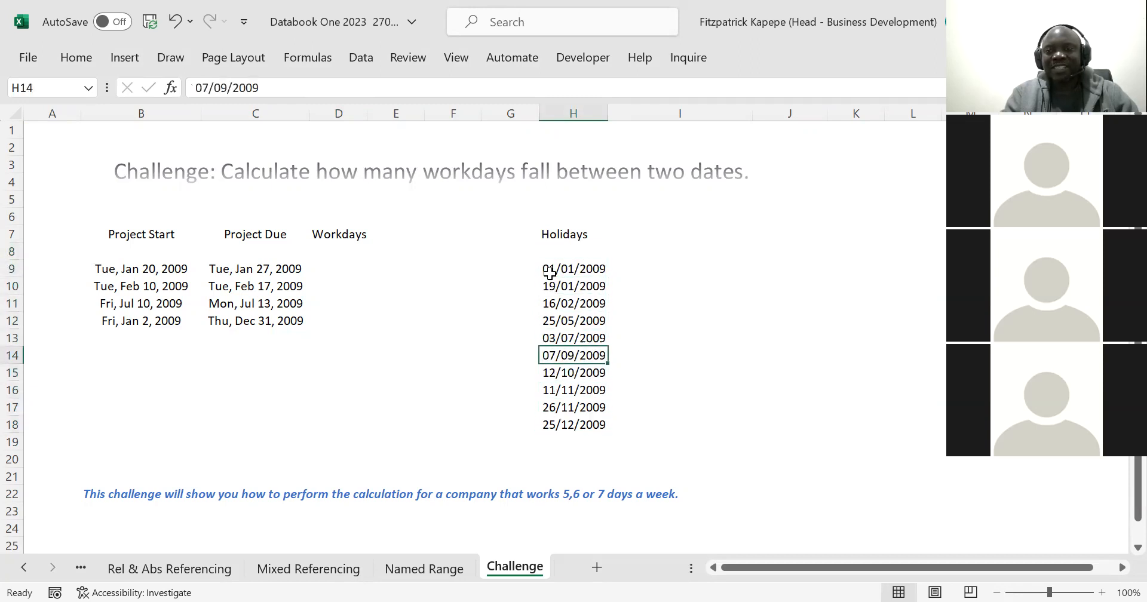
key(Down)
key(Down)
key(Down)
key(Down)
key(Down)
key(Down)
key(Down)
key(Down)
key(Down)
key(Down)
key(Down)
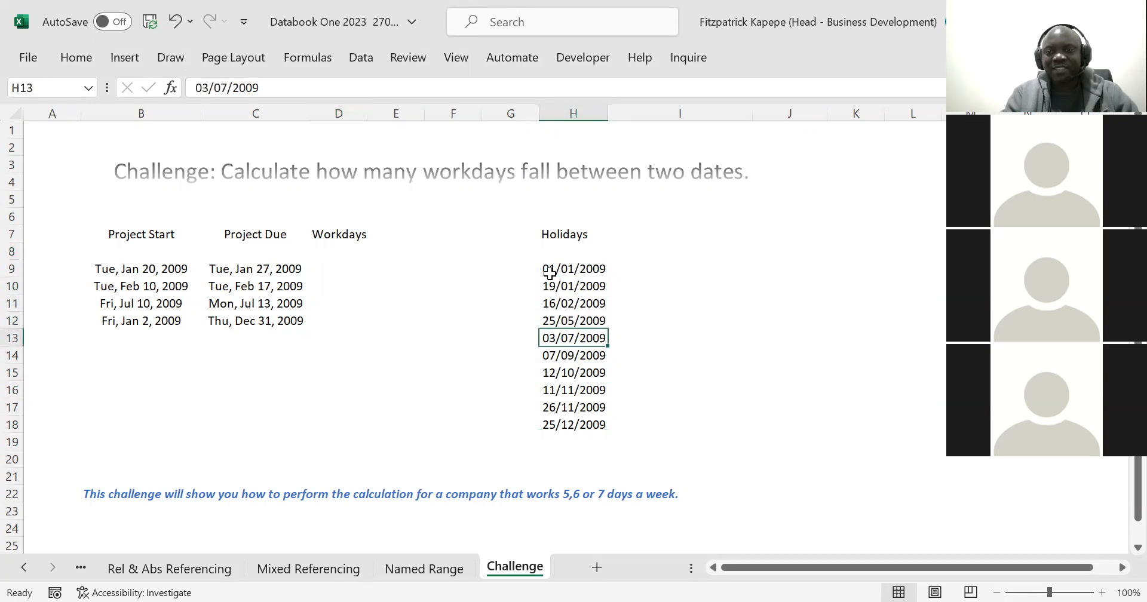
key(Up)
key(Up)
key(Up)
key(Up)
key(Up)
key(Up)
key(Up)
key(Up)
key(Up)
key(Up)
key(Up)
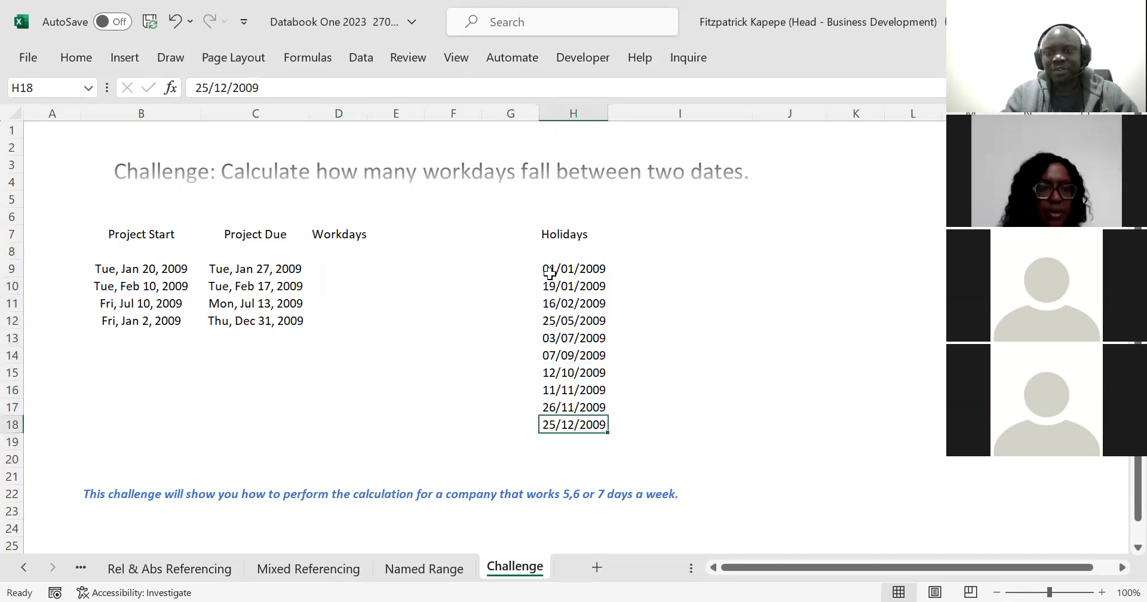
key(Up)
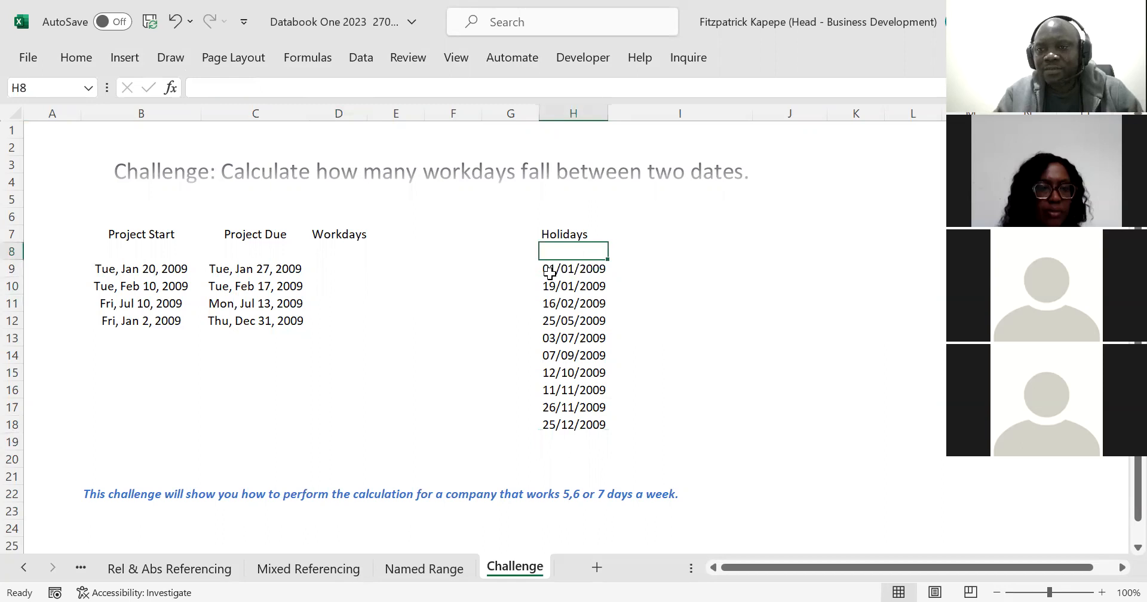
Examine the Project Start dates in B9:B12 and check the number format of cell B9.
key(Left)
key(Left)
key(Left)
key(Left)
key(Left)
key(Left)
key(Left)
key(Up)
key(Down)
key(Down)
key(Right)
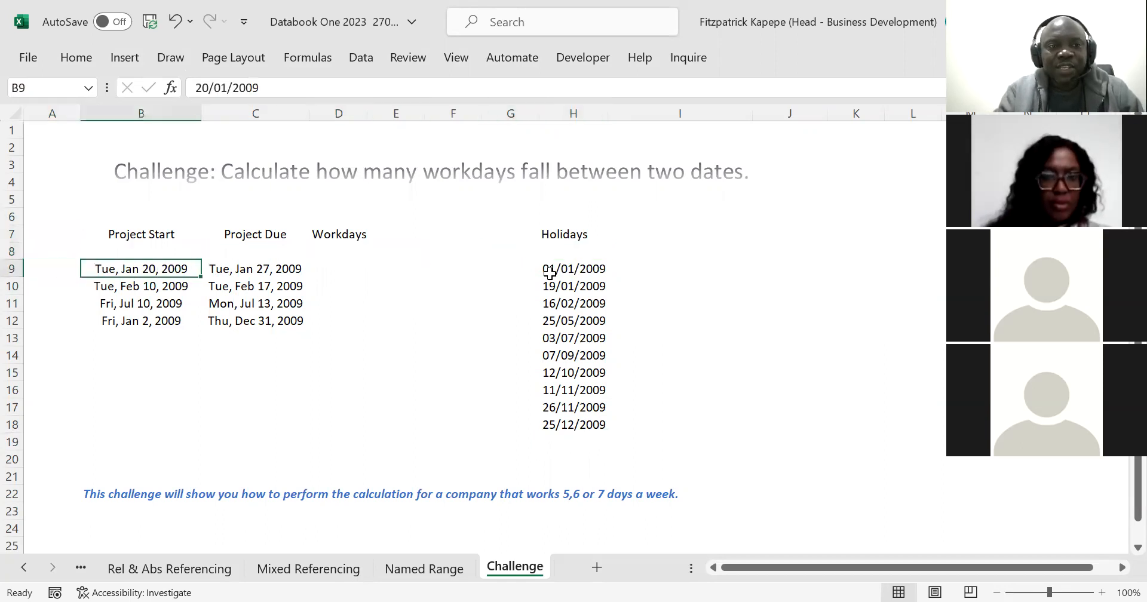
key(Down)
key(Down)
key(Down)
key(Down)
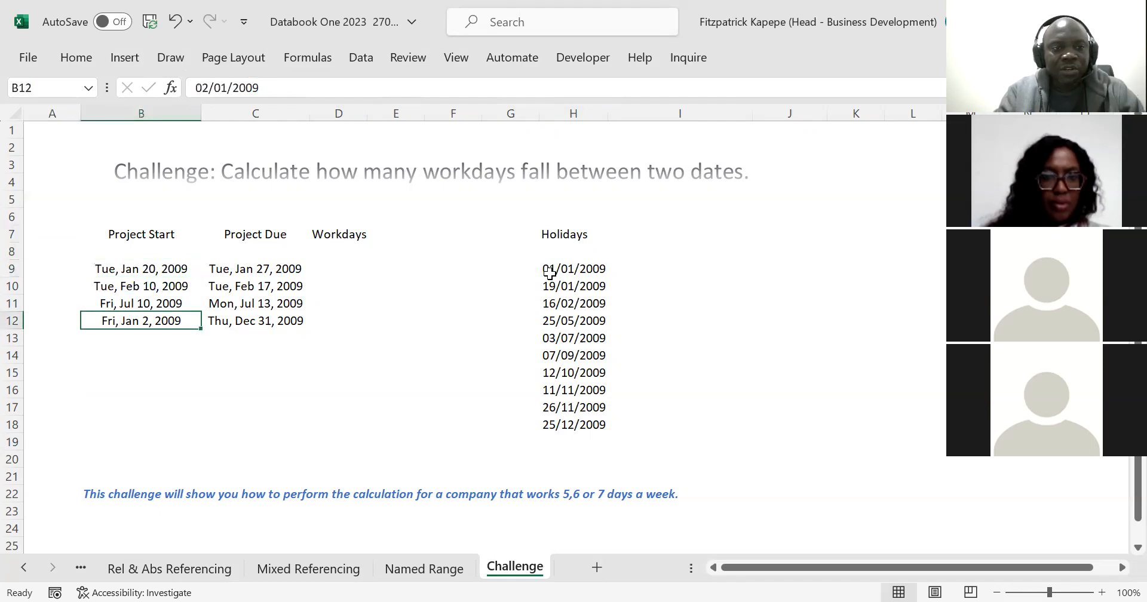
key(Up)
key(Up)
key(Up)
key(Up)
key(Down)
key(Down)
key(Down)
key(Down)
key(Up)
key(Up)
key(Up)
key(Up)
key(Up)
key(Down)
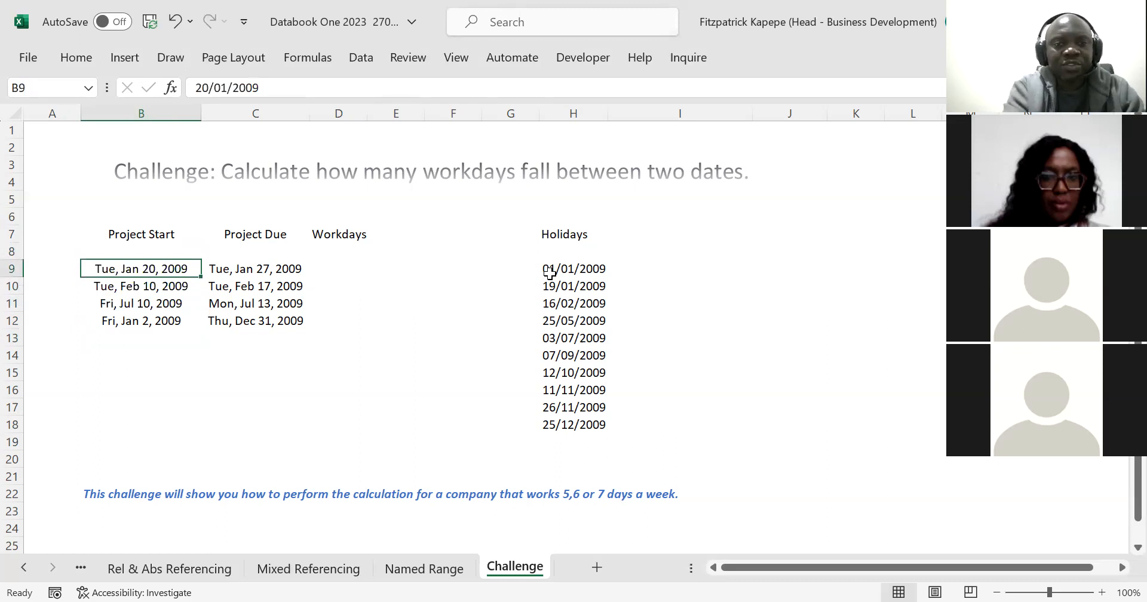
key(ctrl+1)
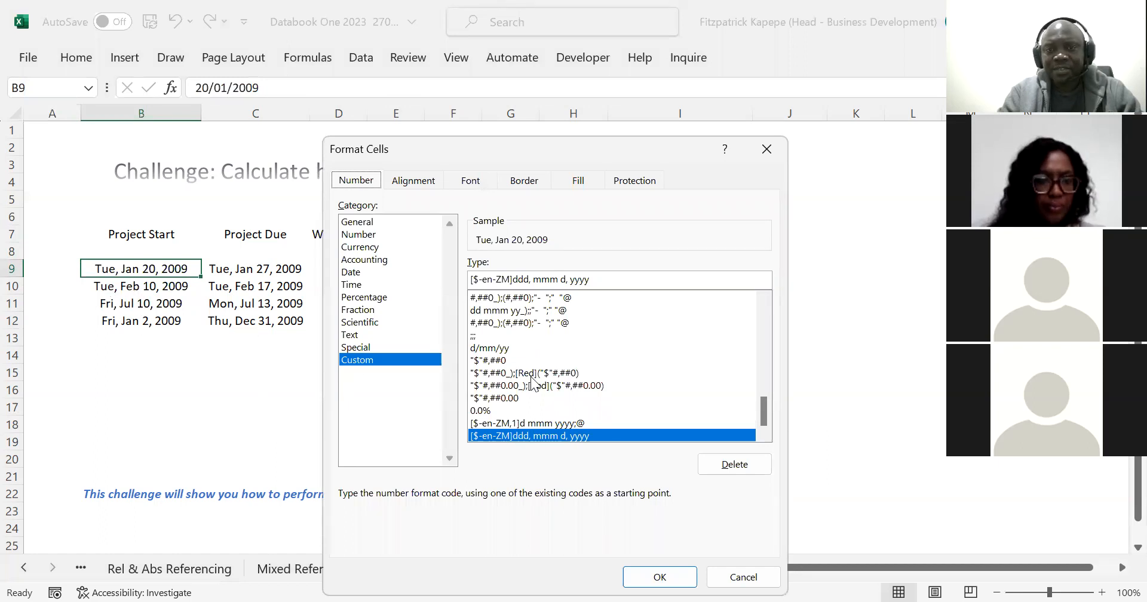
click(766, 148)
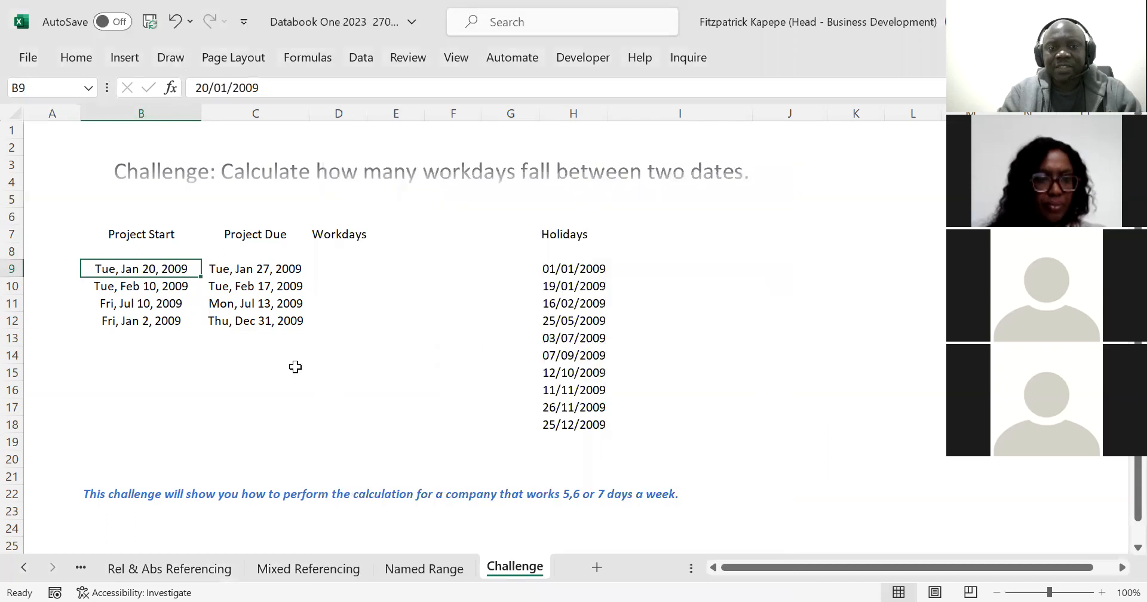
Examine the Project Due dates in column C, finishing at Workdays cell D9.
click(222, 368)
key(Up)
key(Up)
key(Up)
key(Up)
key(Up)
key(Up)
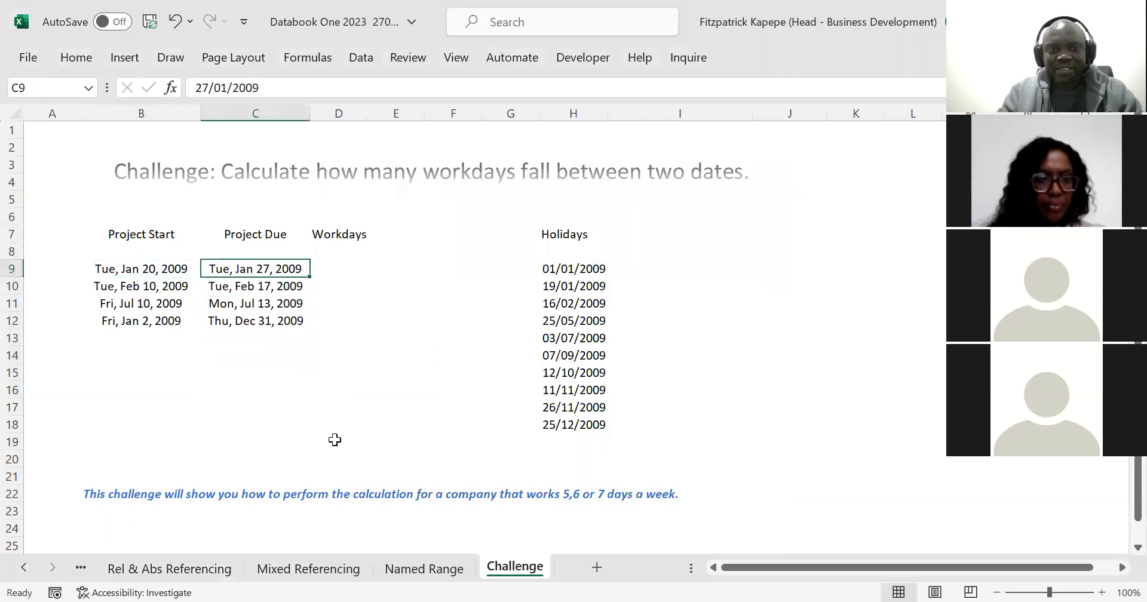
key(Right)
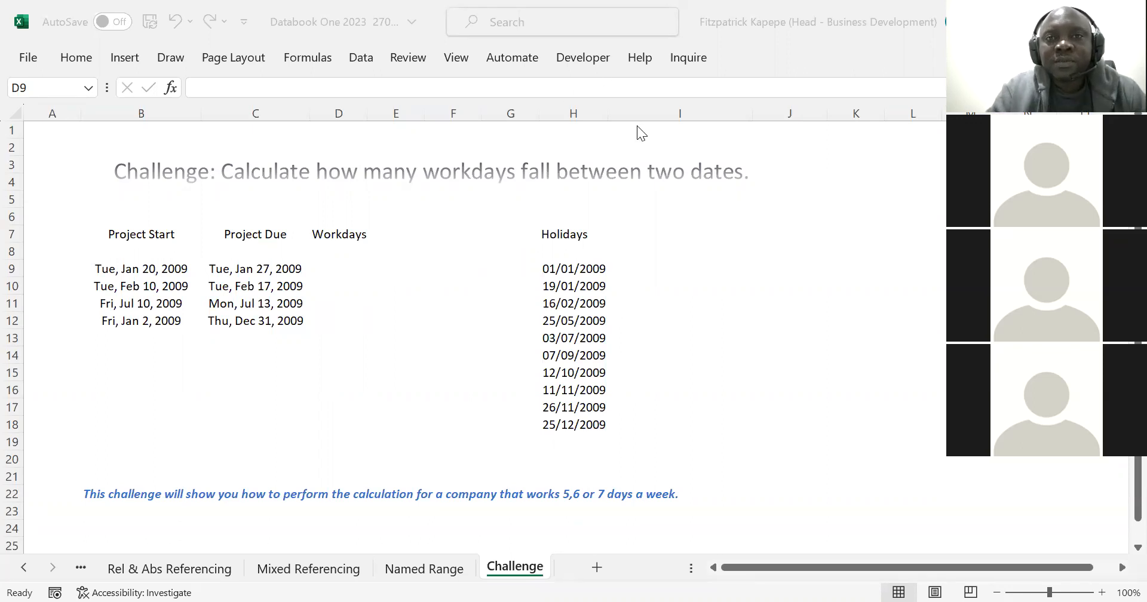
click(684, 210)
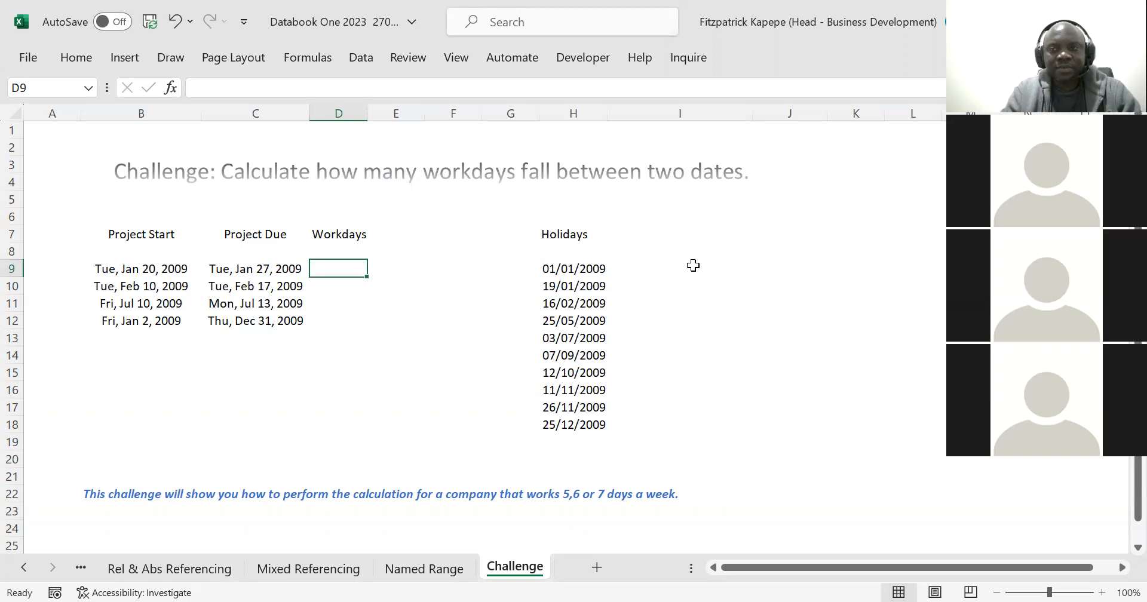
click(623, 268)
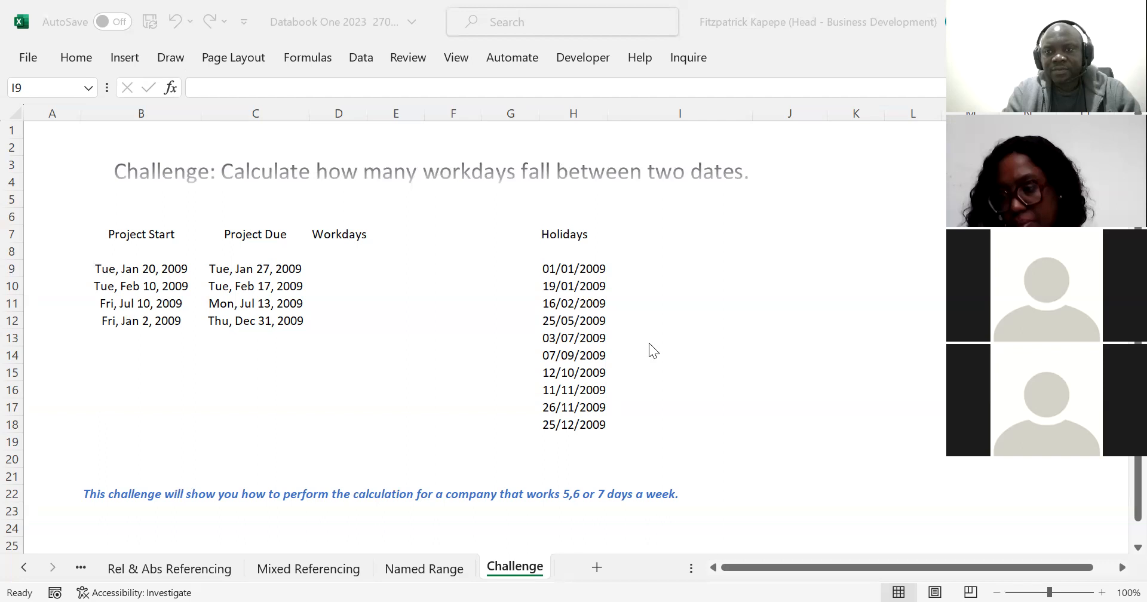
click(674, 298)
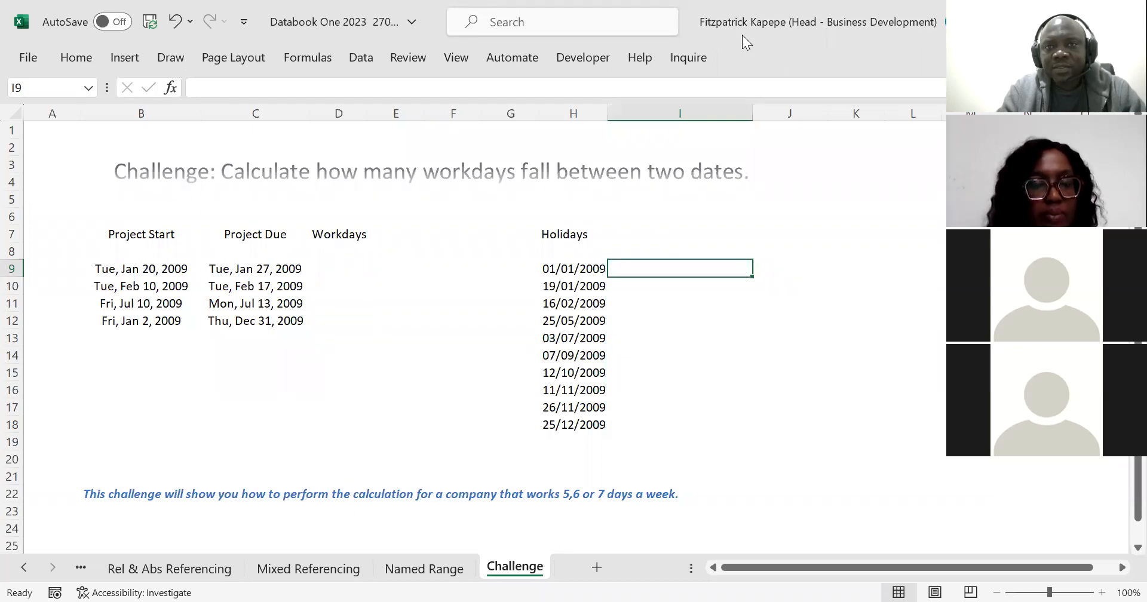
click(737, 253)
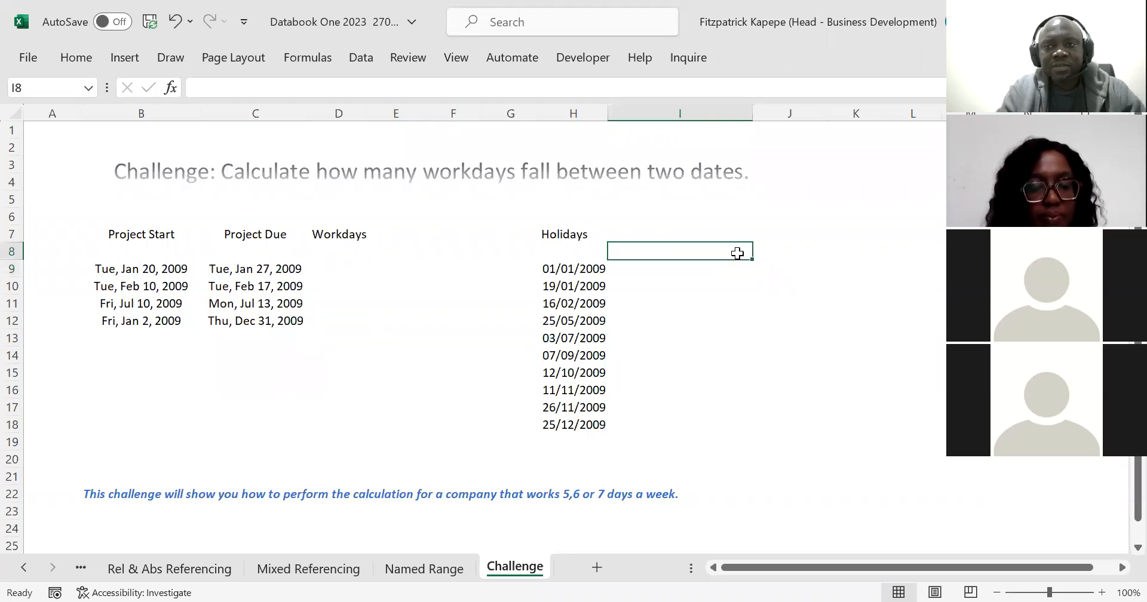
Widen column D, start a NETWORKDAYS formula in D9 and open its function arguments, keeping the project dates uncovered.
click(325, 267)
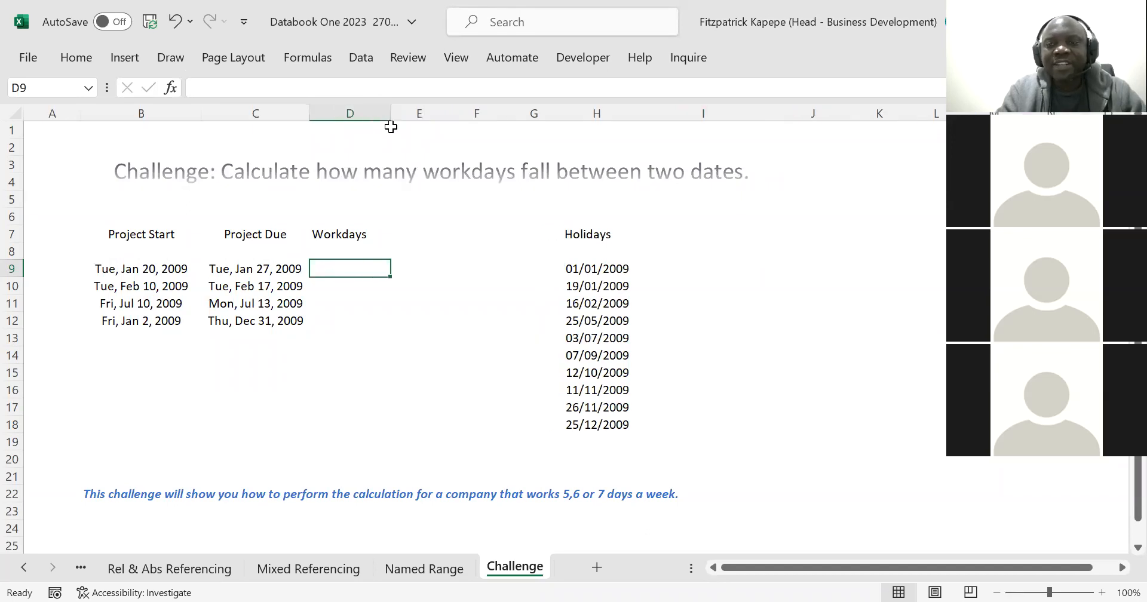
text(=)
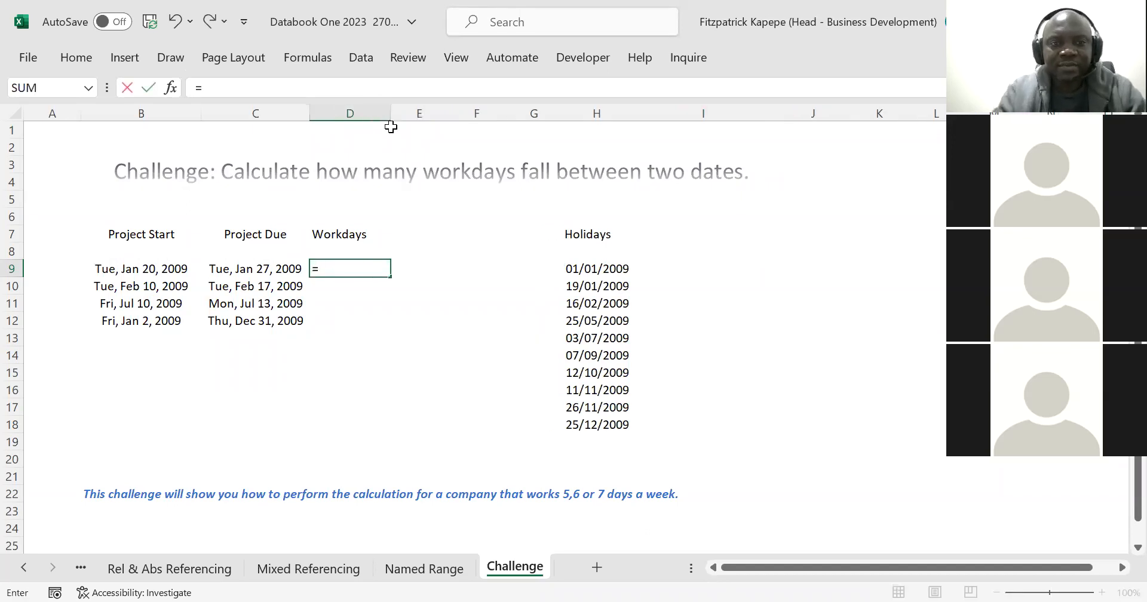
text(net)
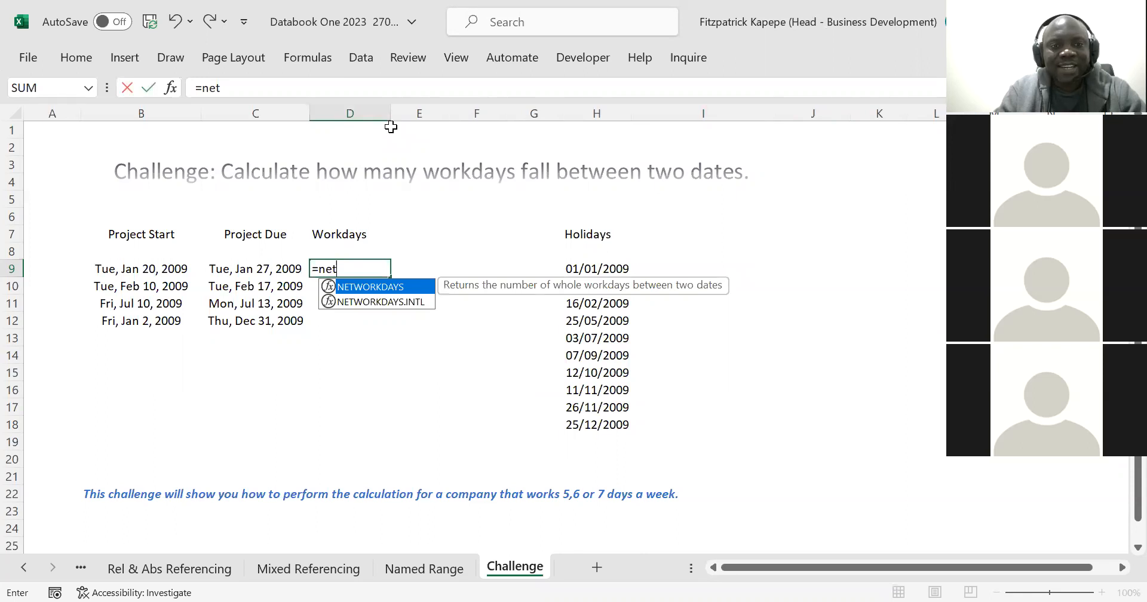
key(Tab)
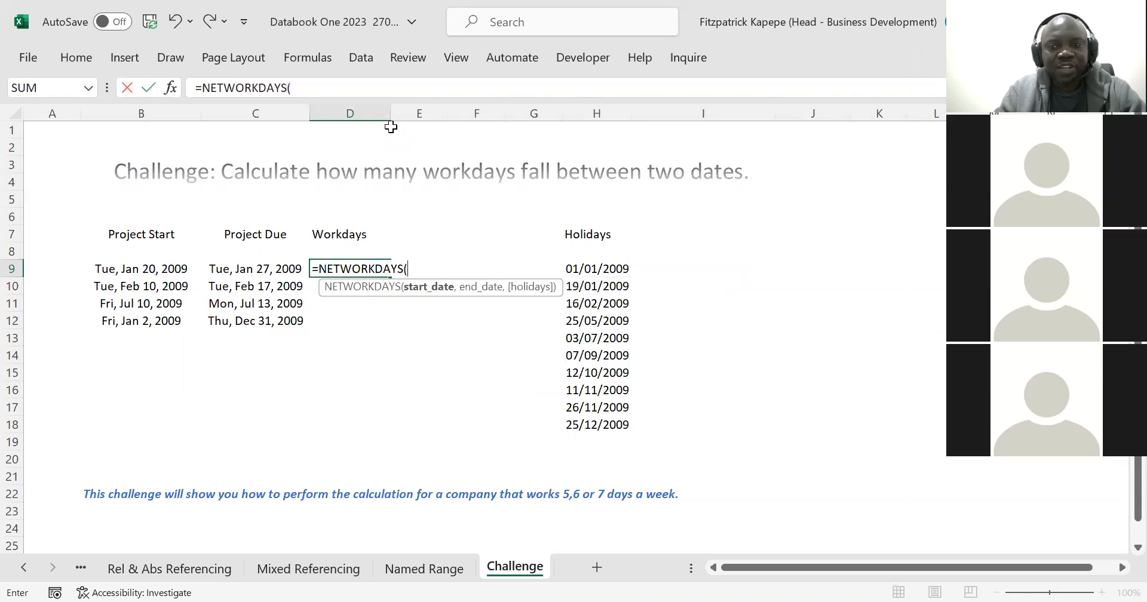
key(ctrl+a)
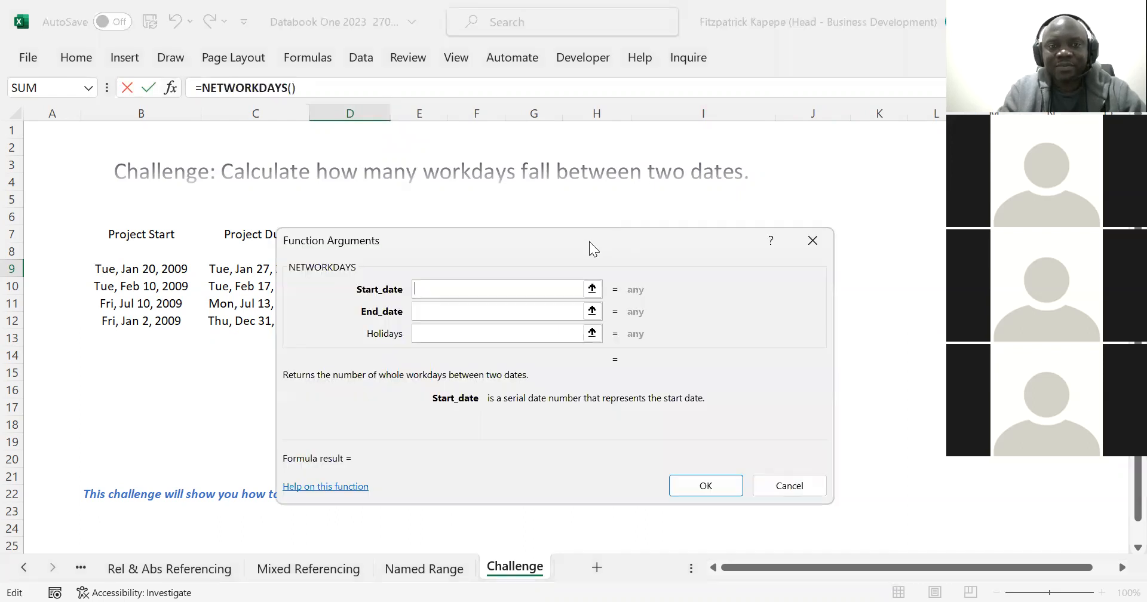
drag(590, 244, 398, 386)
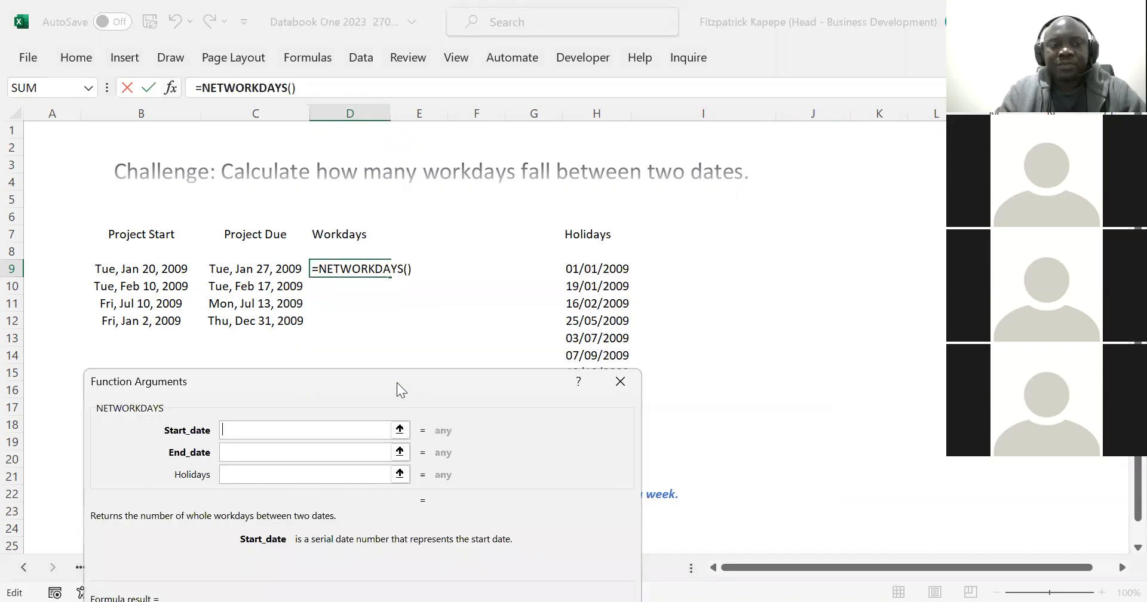
Set the NETWORKDAYS start date to B9 and the end date to C9.
click(140, 271)
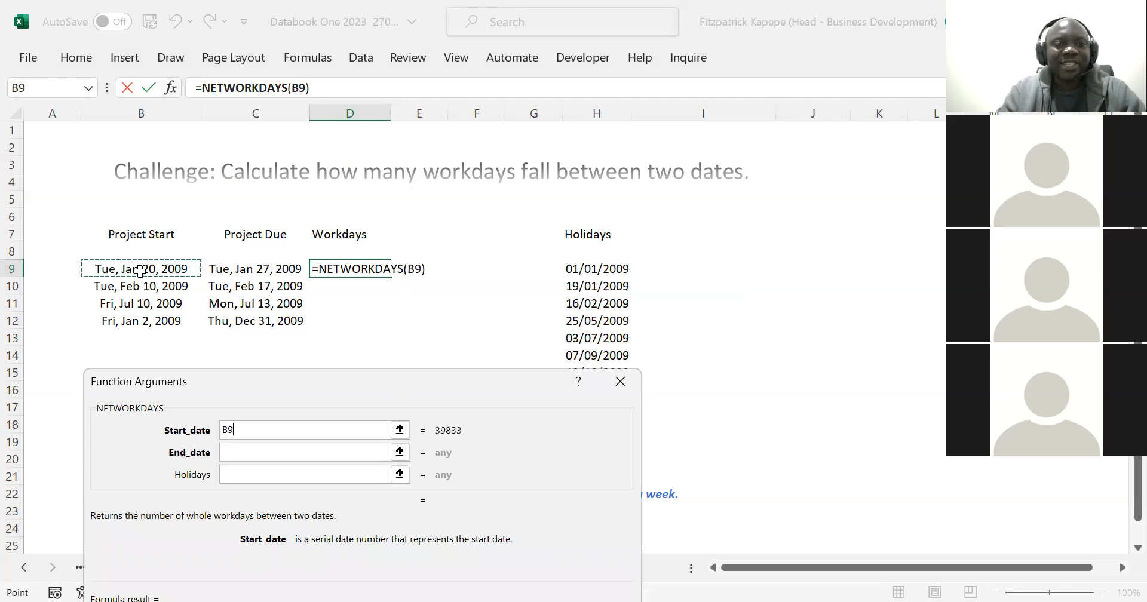
click(257, 448)
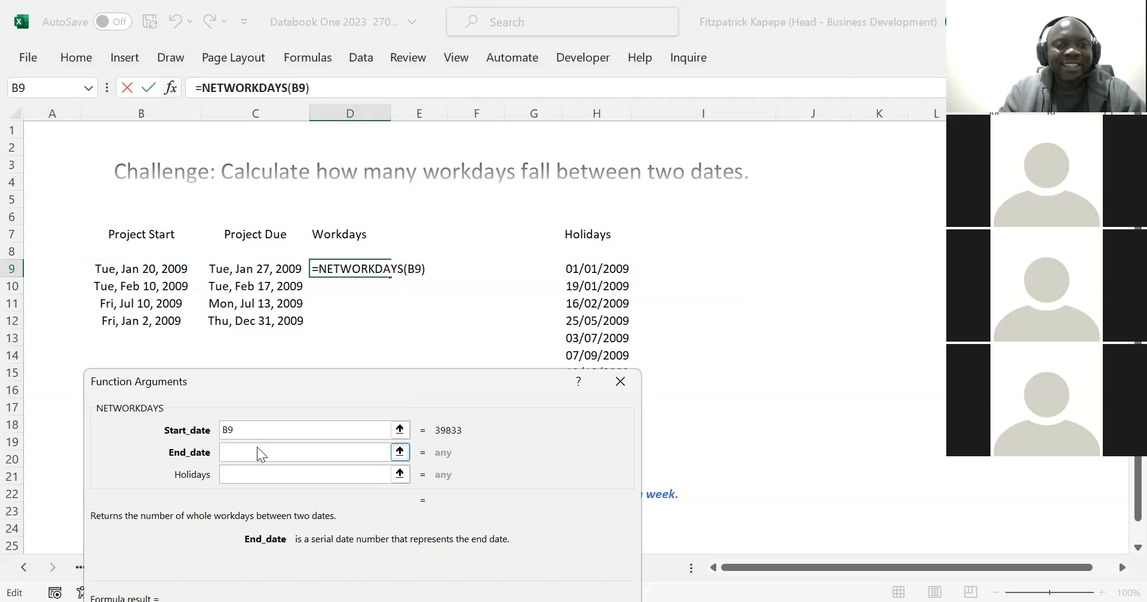
click(243, 270)
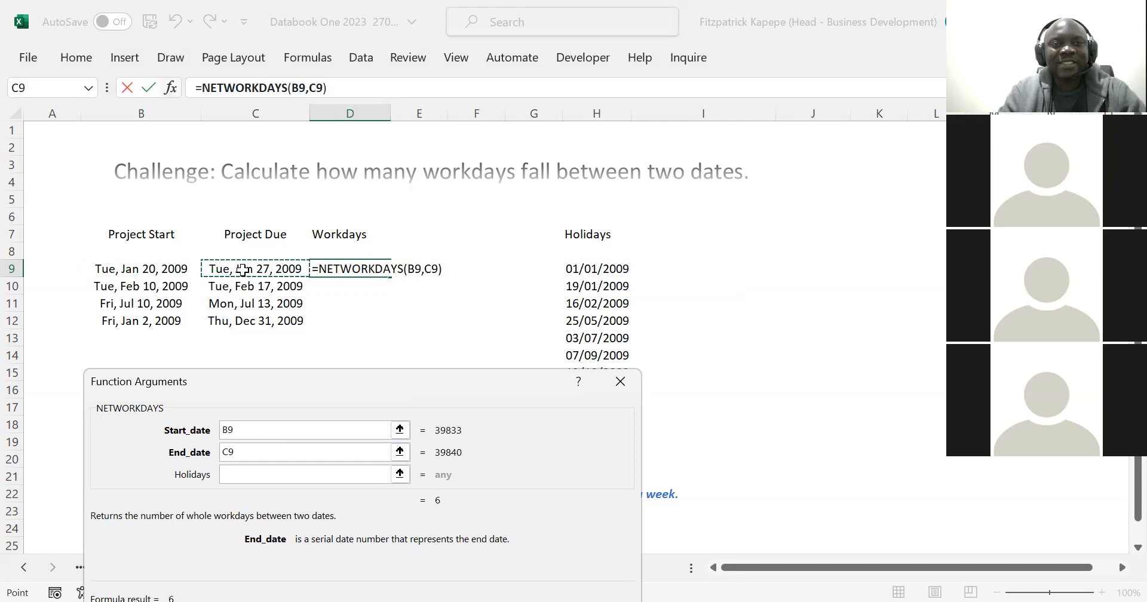
Set the NETWORKDAYS Holidays argument to the absolute range $H$9:$H$18.
click(241, 475)
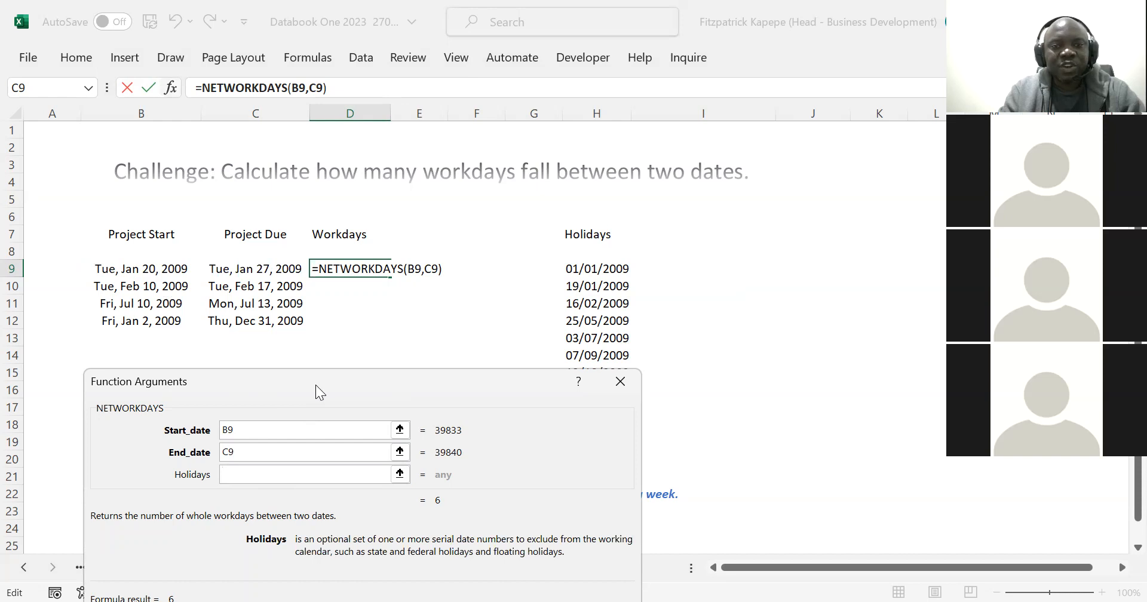
drag(315, 384, 205, 348)
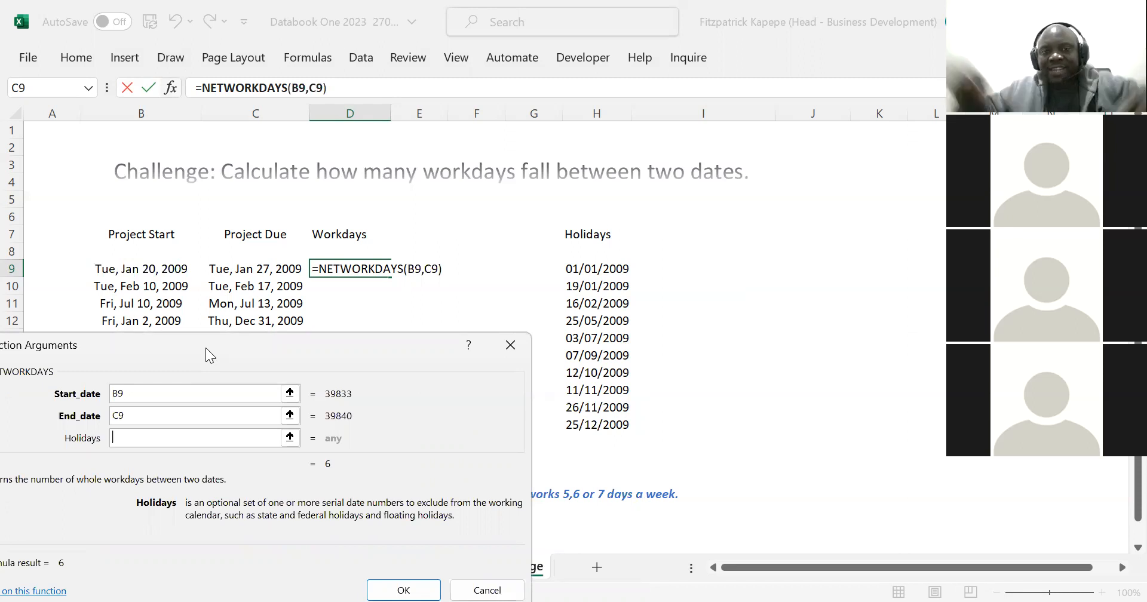
drag(605, 269, 601, 421)
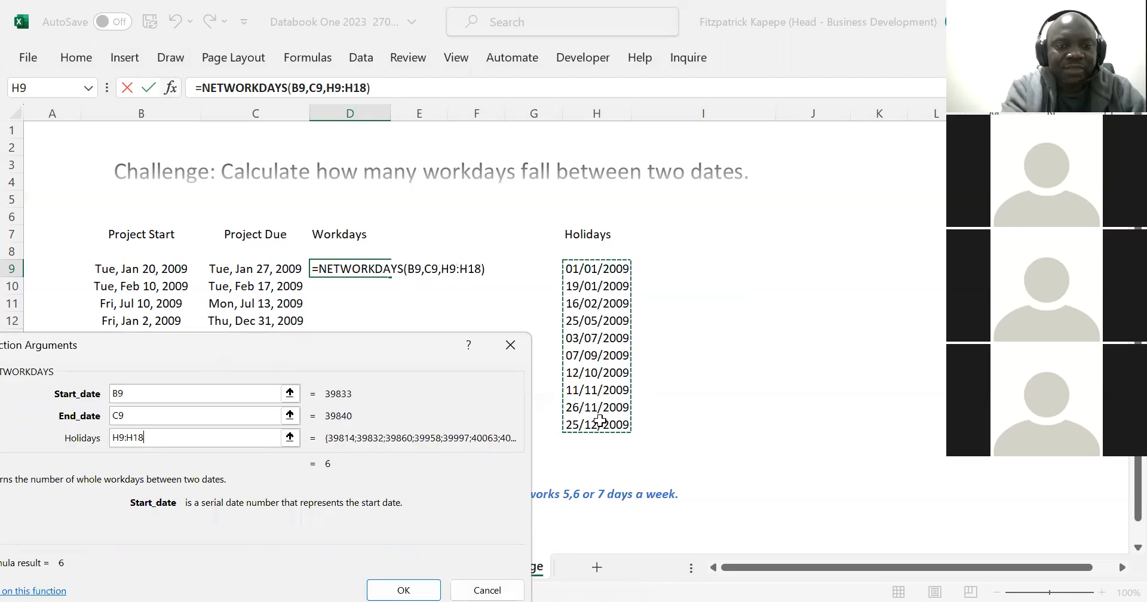
key(F4)
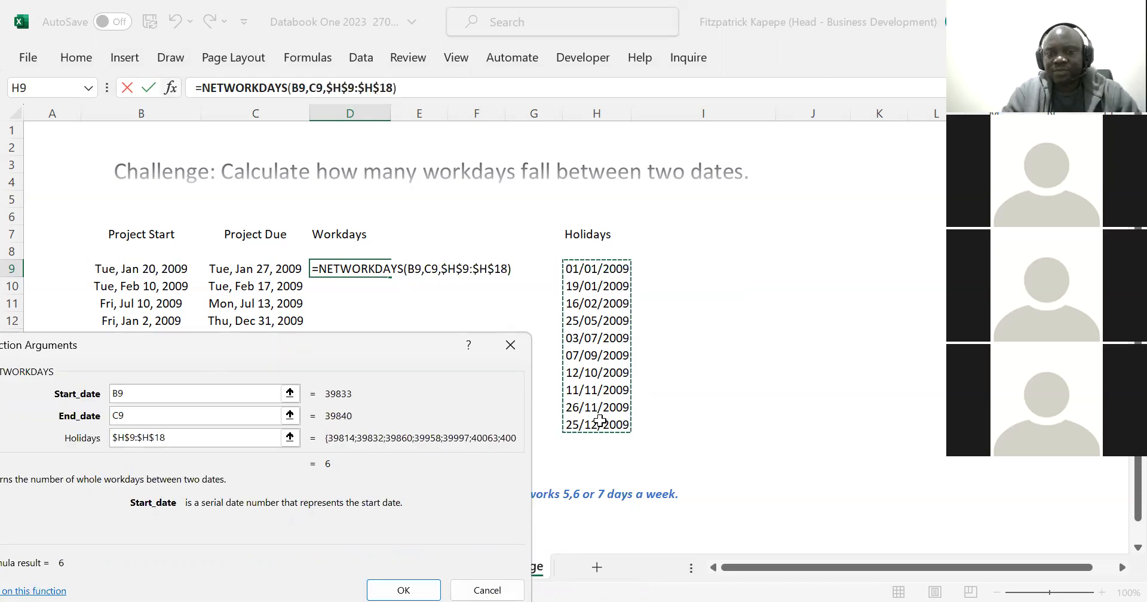
Complete the NETWORKDAYS formula in D9 and fill it down the Workdays column to D12.
click(404, 580)
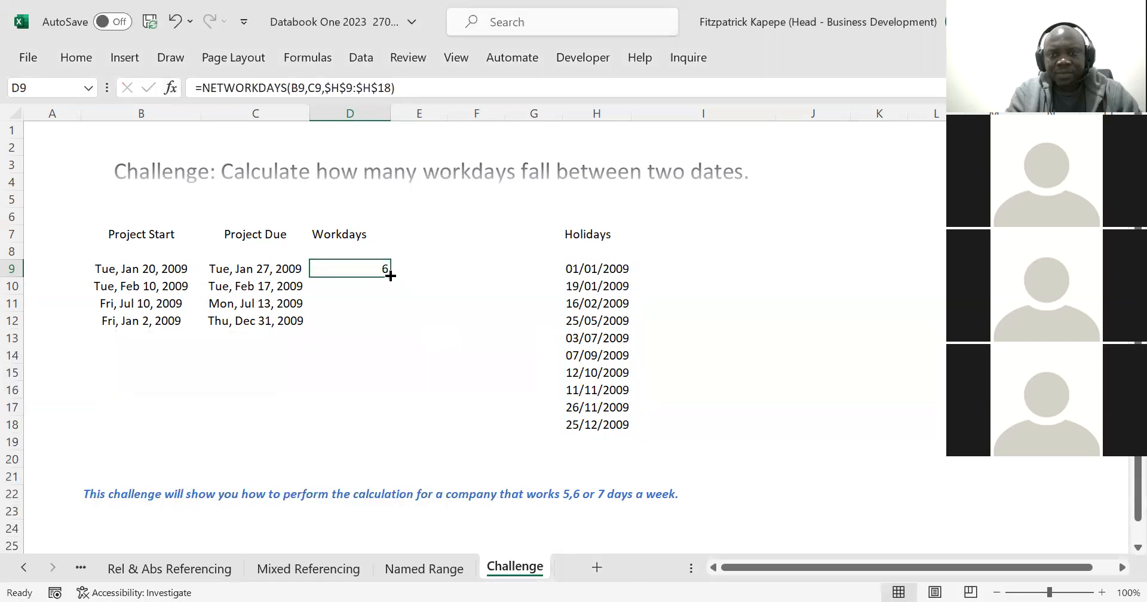
double_click(390, 275)
click(223, 395)
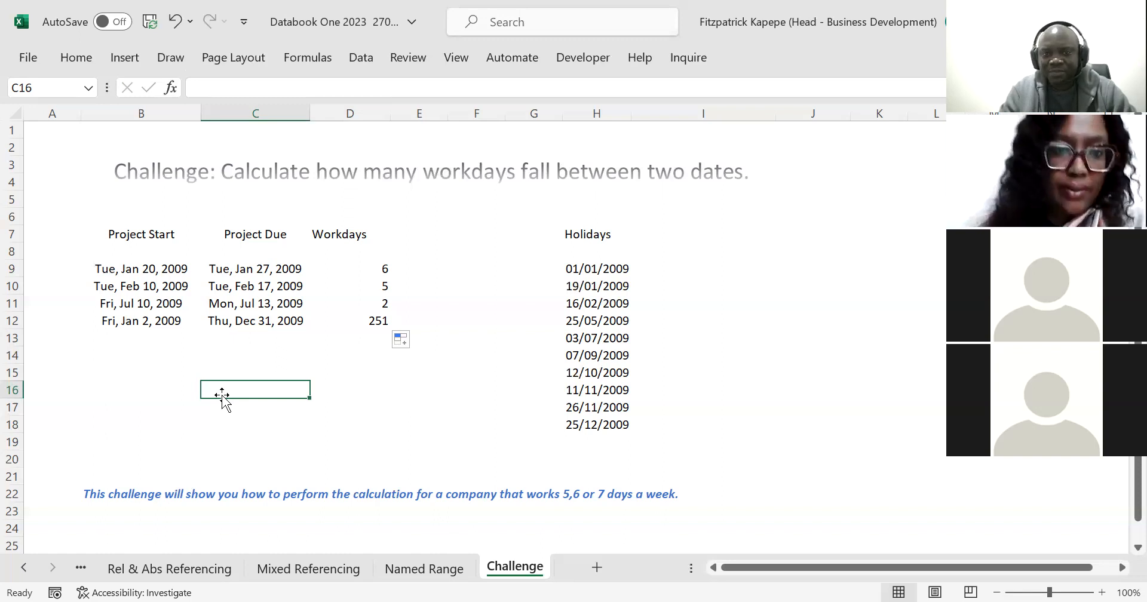
Clear the Workdays cells D9:D13 and start a new NETWORKDAYS formula in D9 with its function arguments open.
drag(365, 266, 377, 336)
key(Delete)
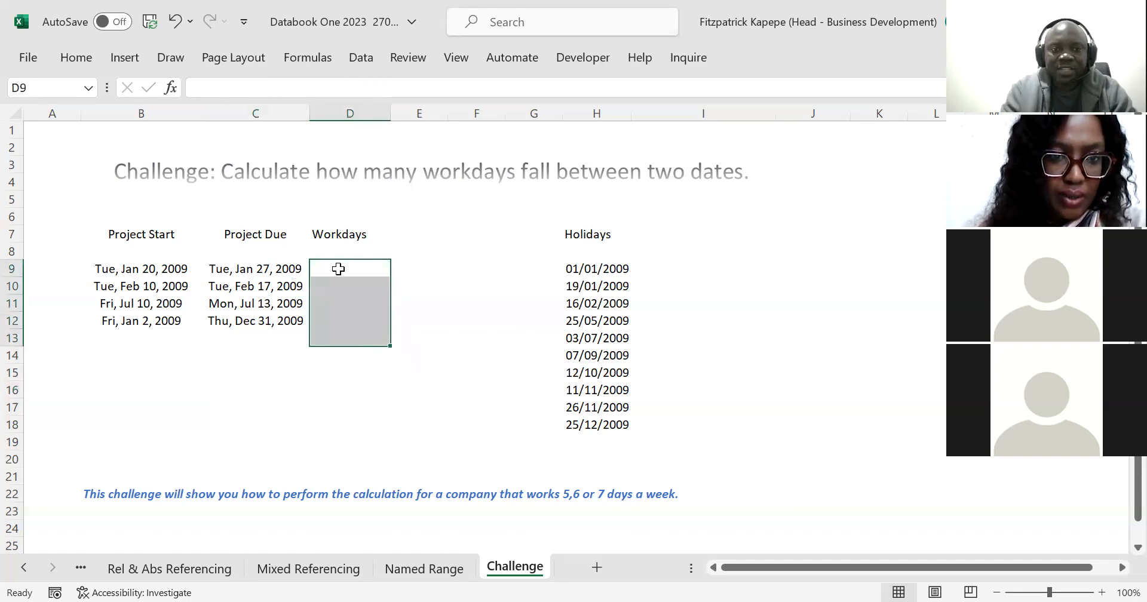
click(338, 269)
text(=net)
key(Tab)
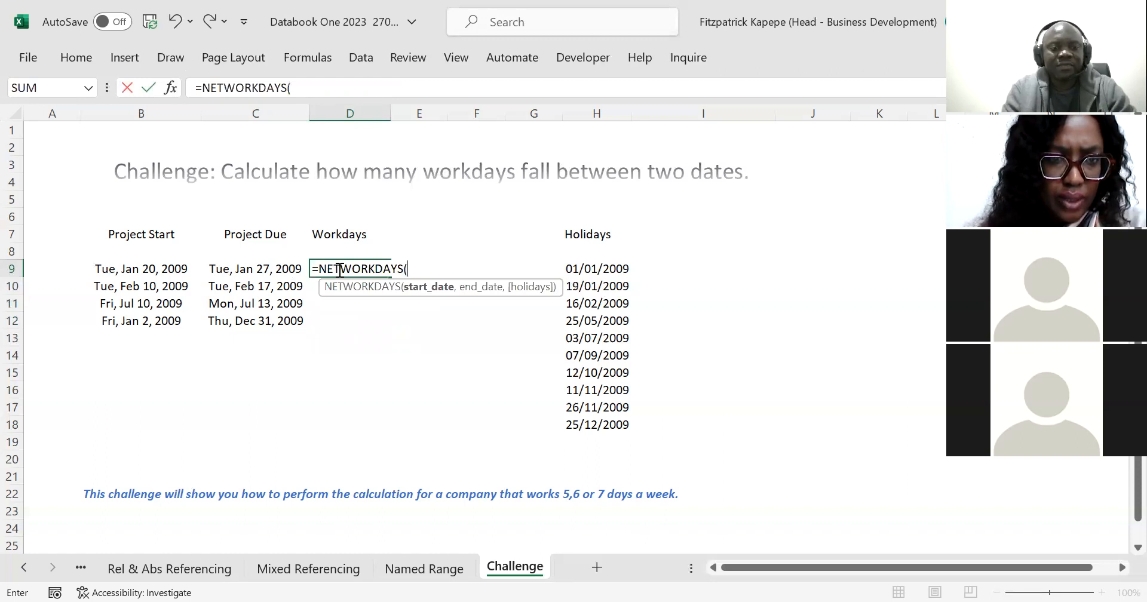
key(ctrl+a)
Use B9 as the start date and C9 as the end date of the new NETWORKDAYS formula.
click(129, 267)
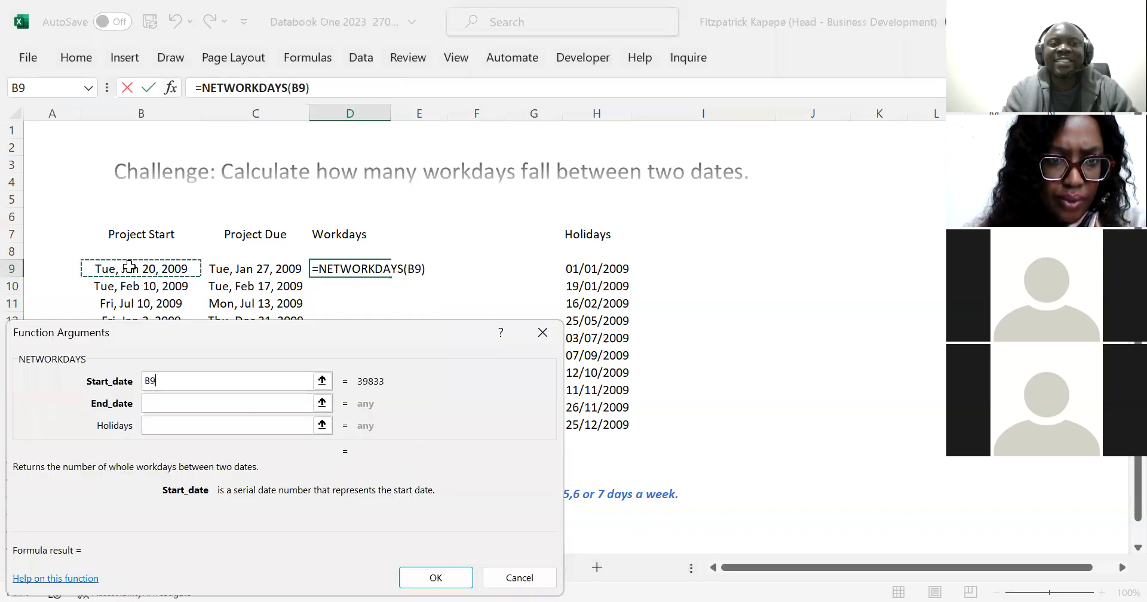
click(172, 407)
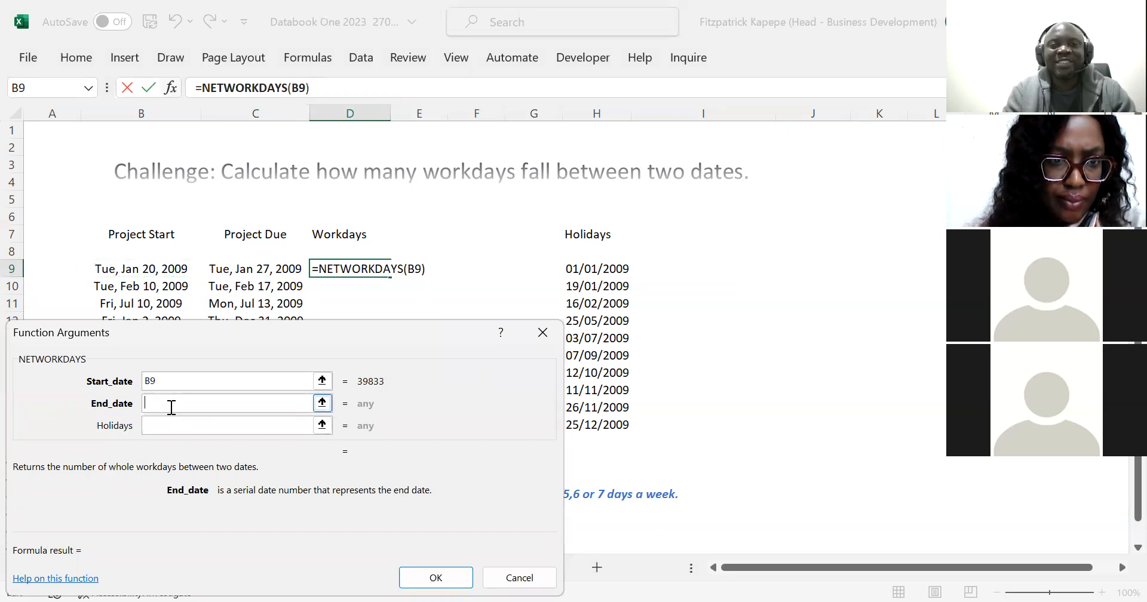
click(233, 268)
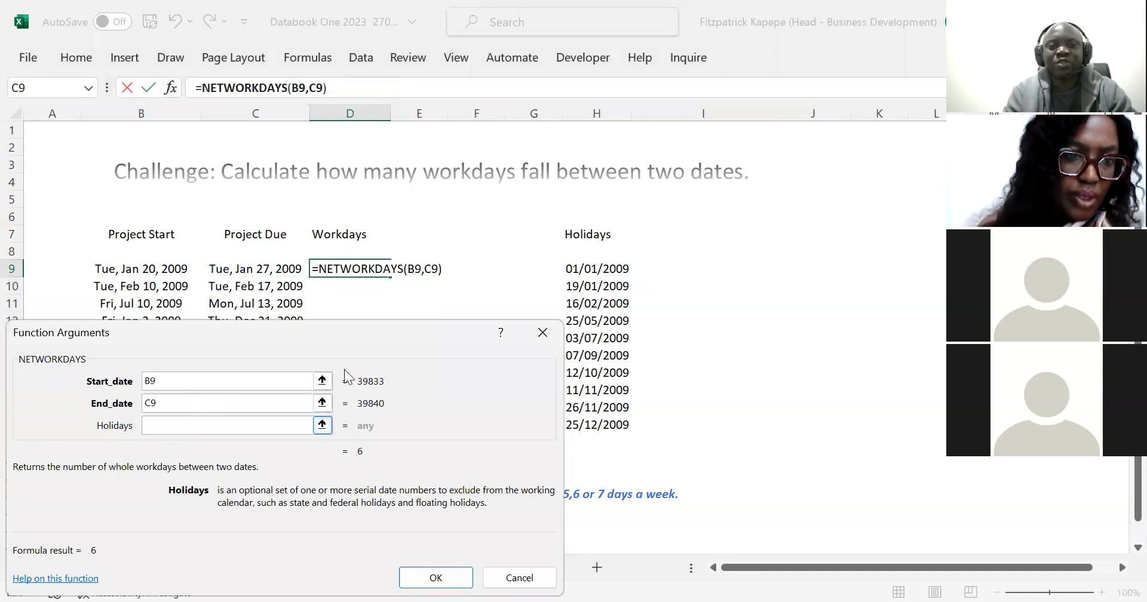
Enter the holiday dates as the absolute range $H$9:$H$18 in the Holidays argument.
drag(405, 332, 378, 325)
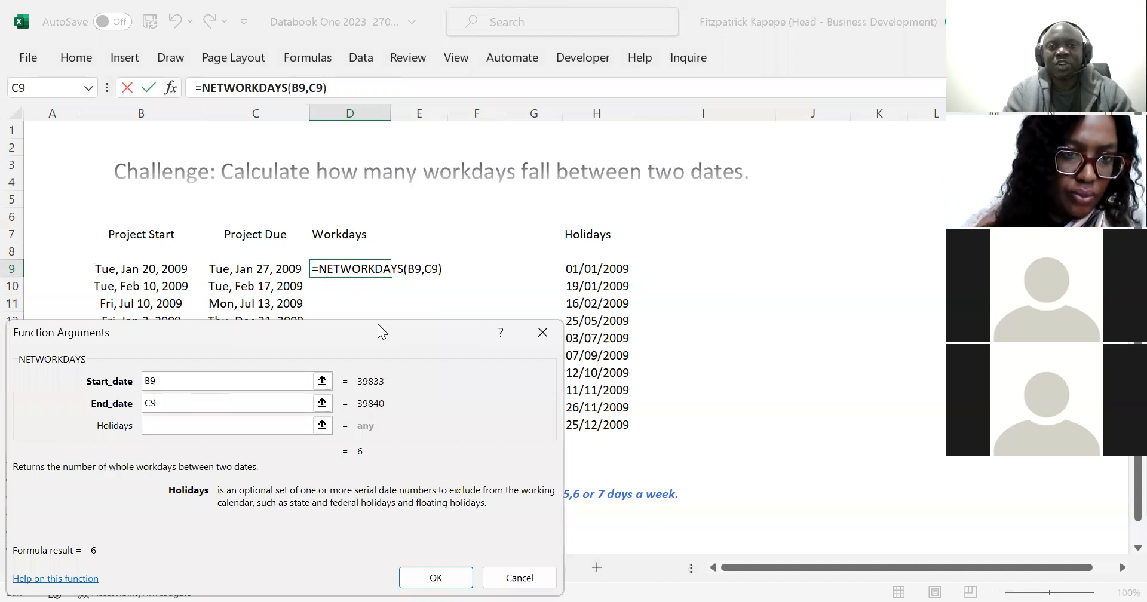
click(598, 269)
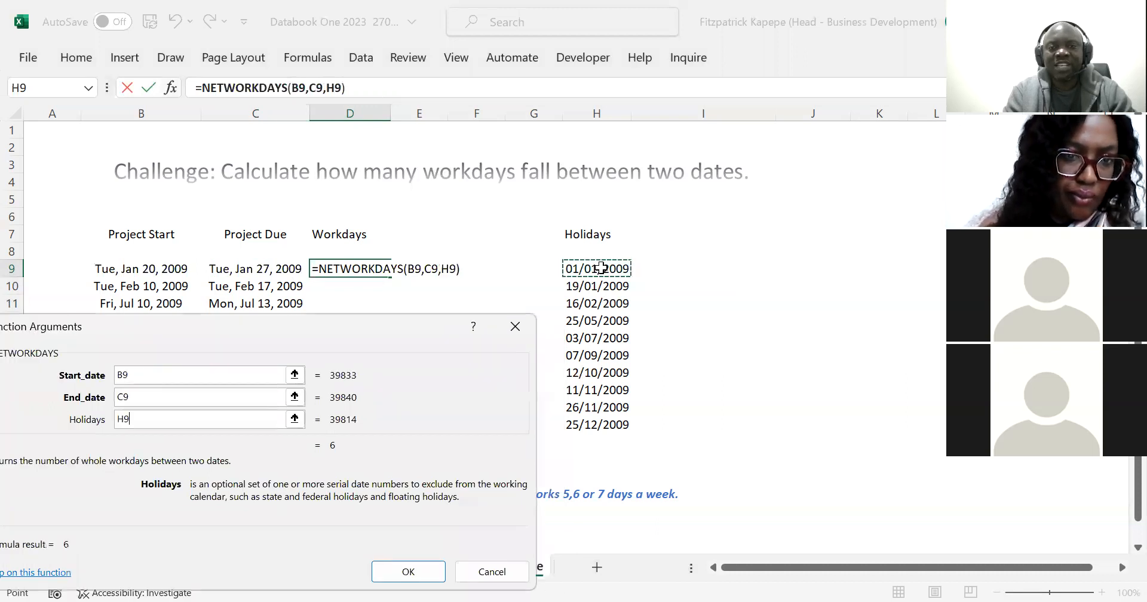
shift+click(602, 416)
key(F4)
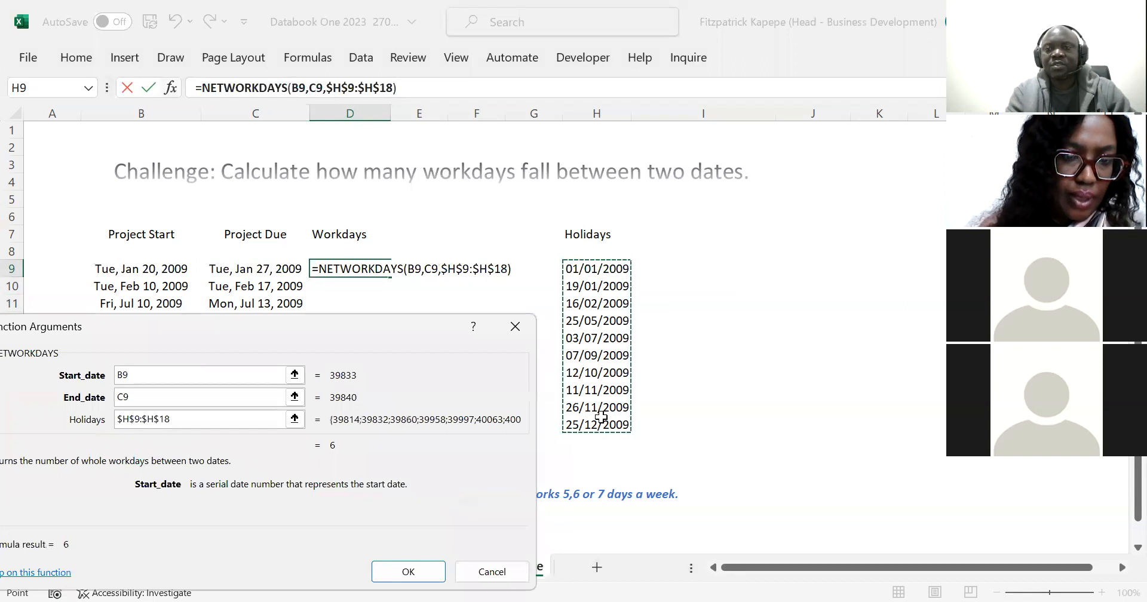
Accept the rebuilt NETWORKDAYS formula in D9 and copy it down through D12 for the remaining projects.
click(418, 576)
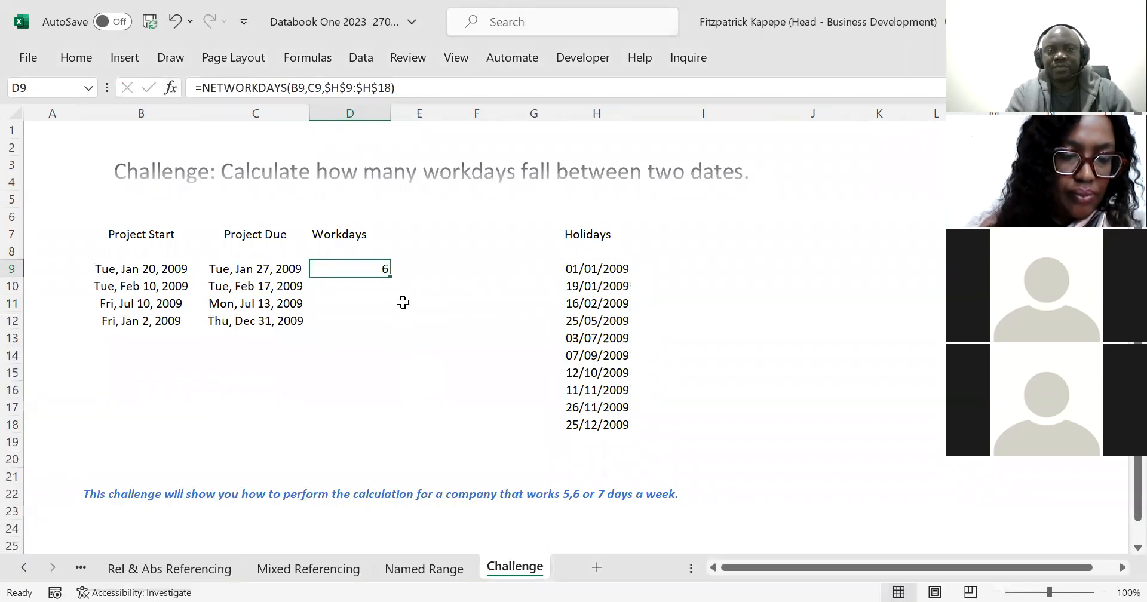
double_click(393, 277)
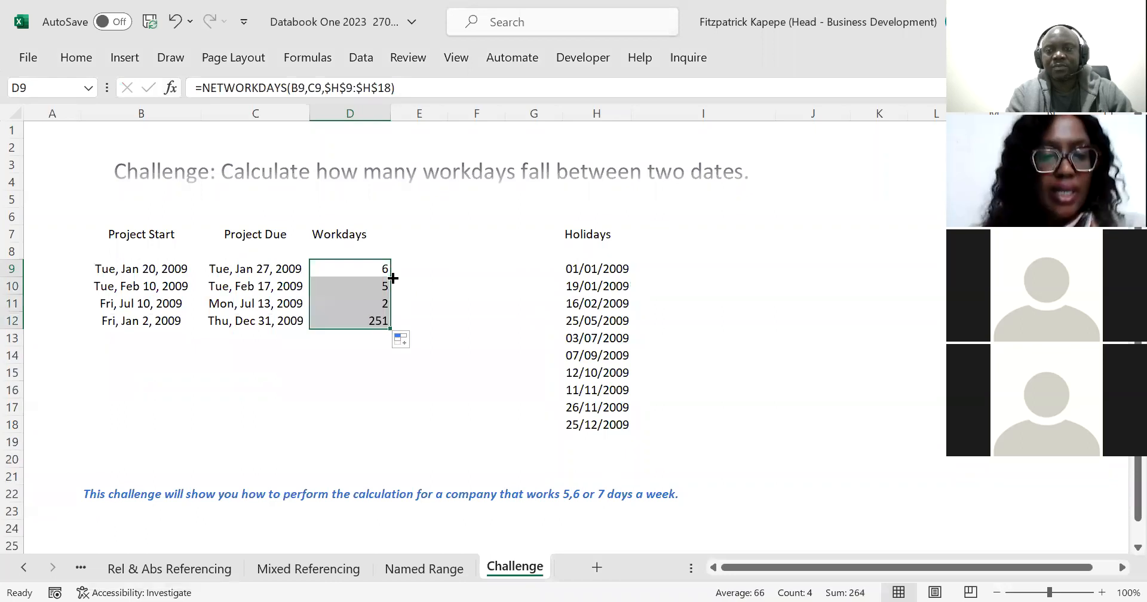
click(327, 371)
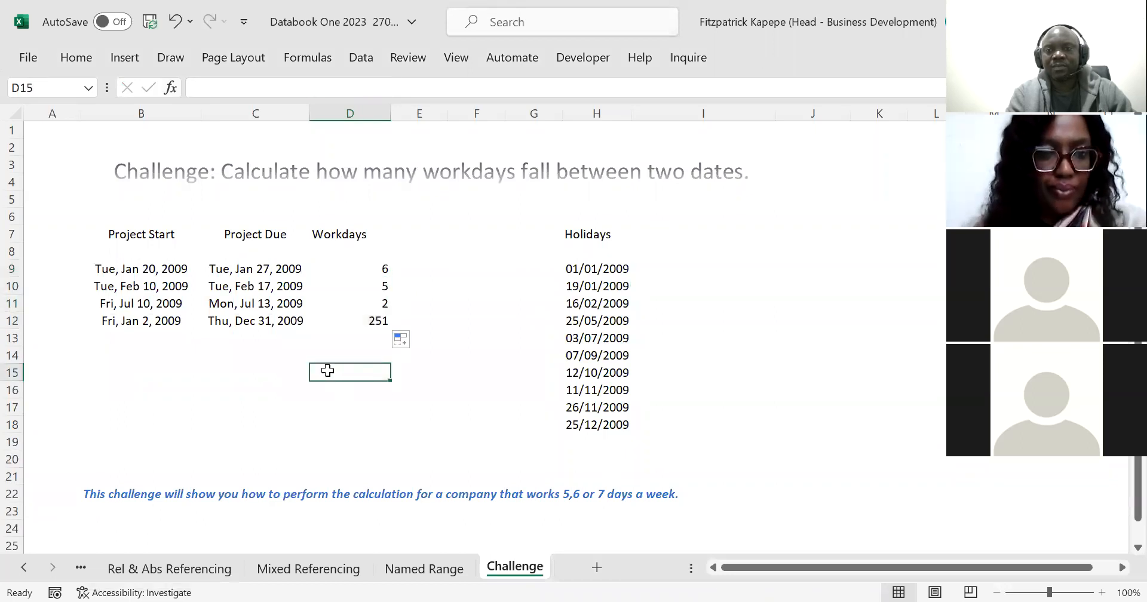